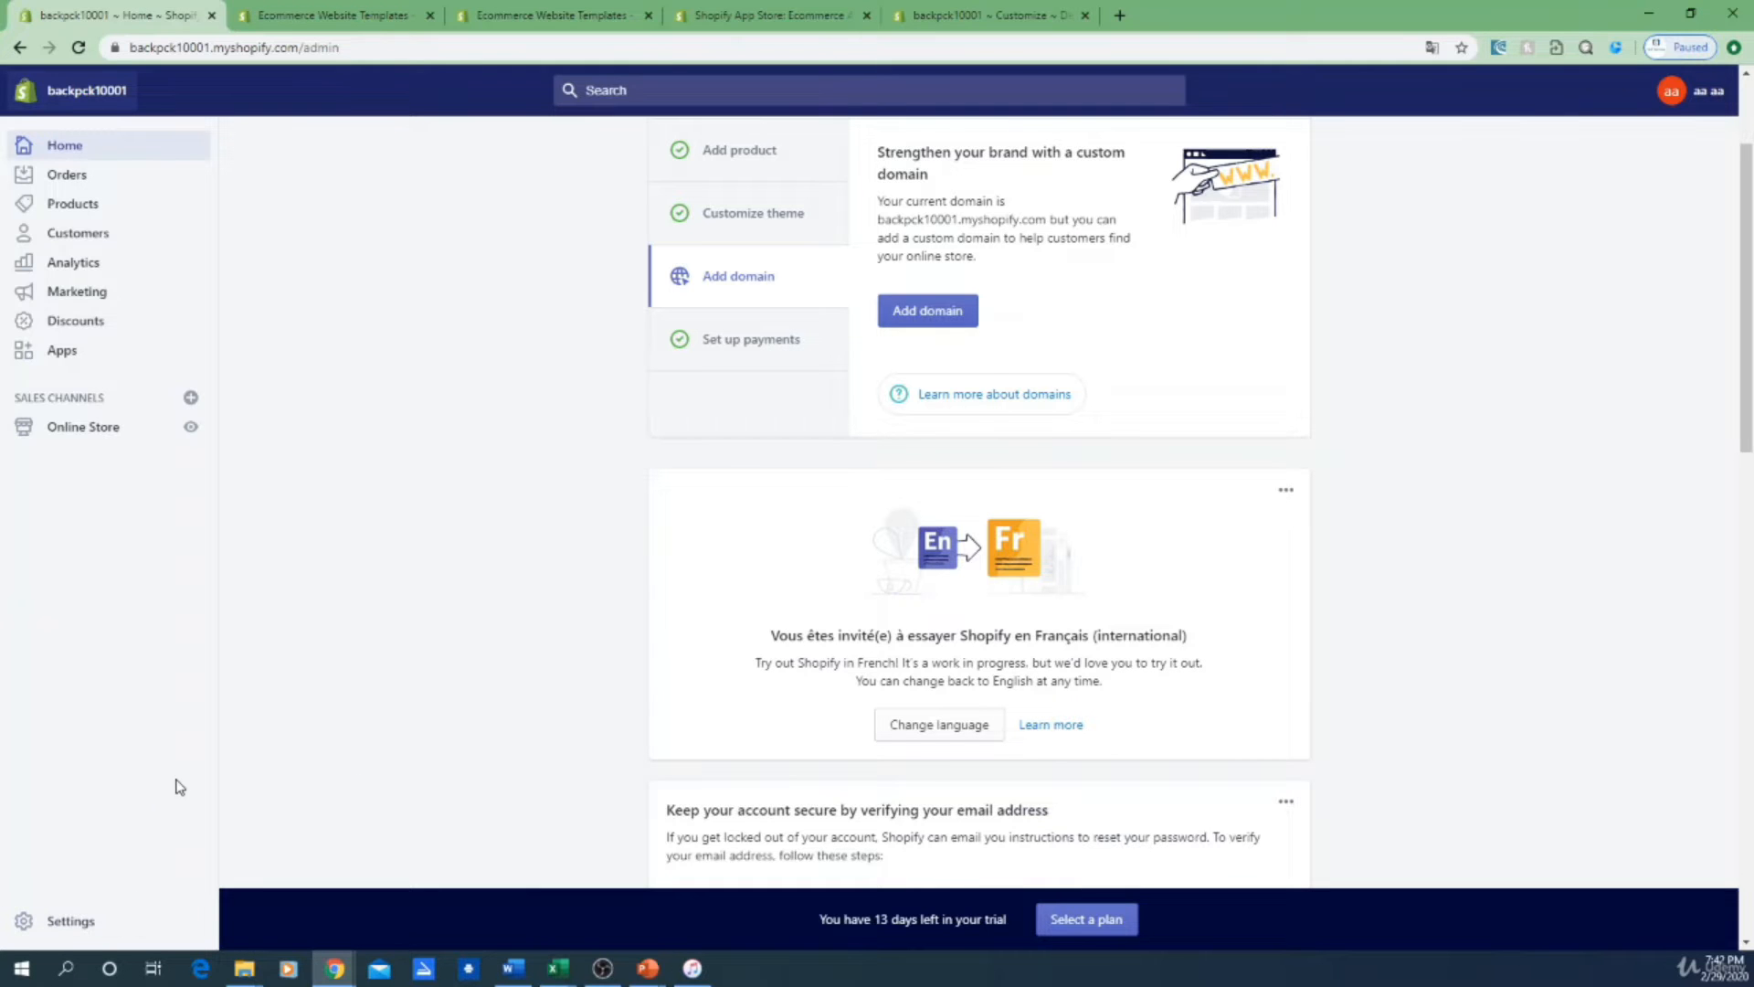
Step: Open the Legal page under the store Settings
{"action": "left_click", "coordinate": [26, 930]}
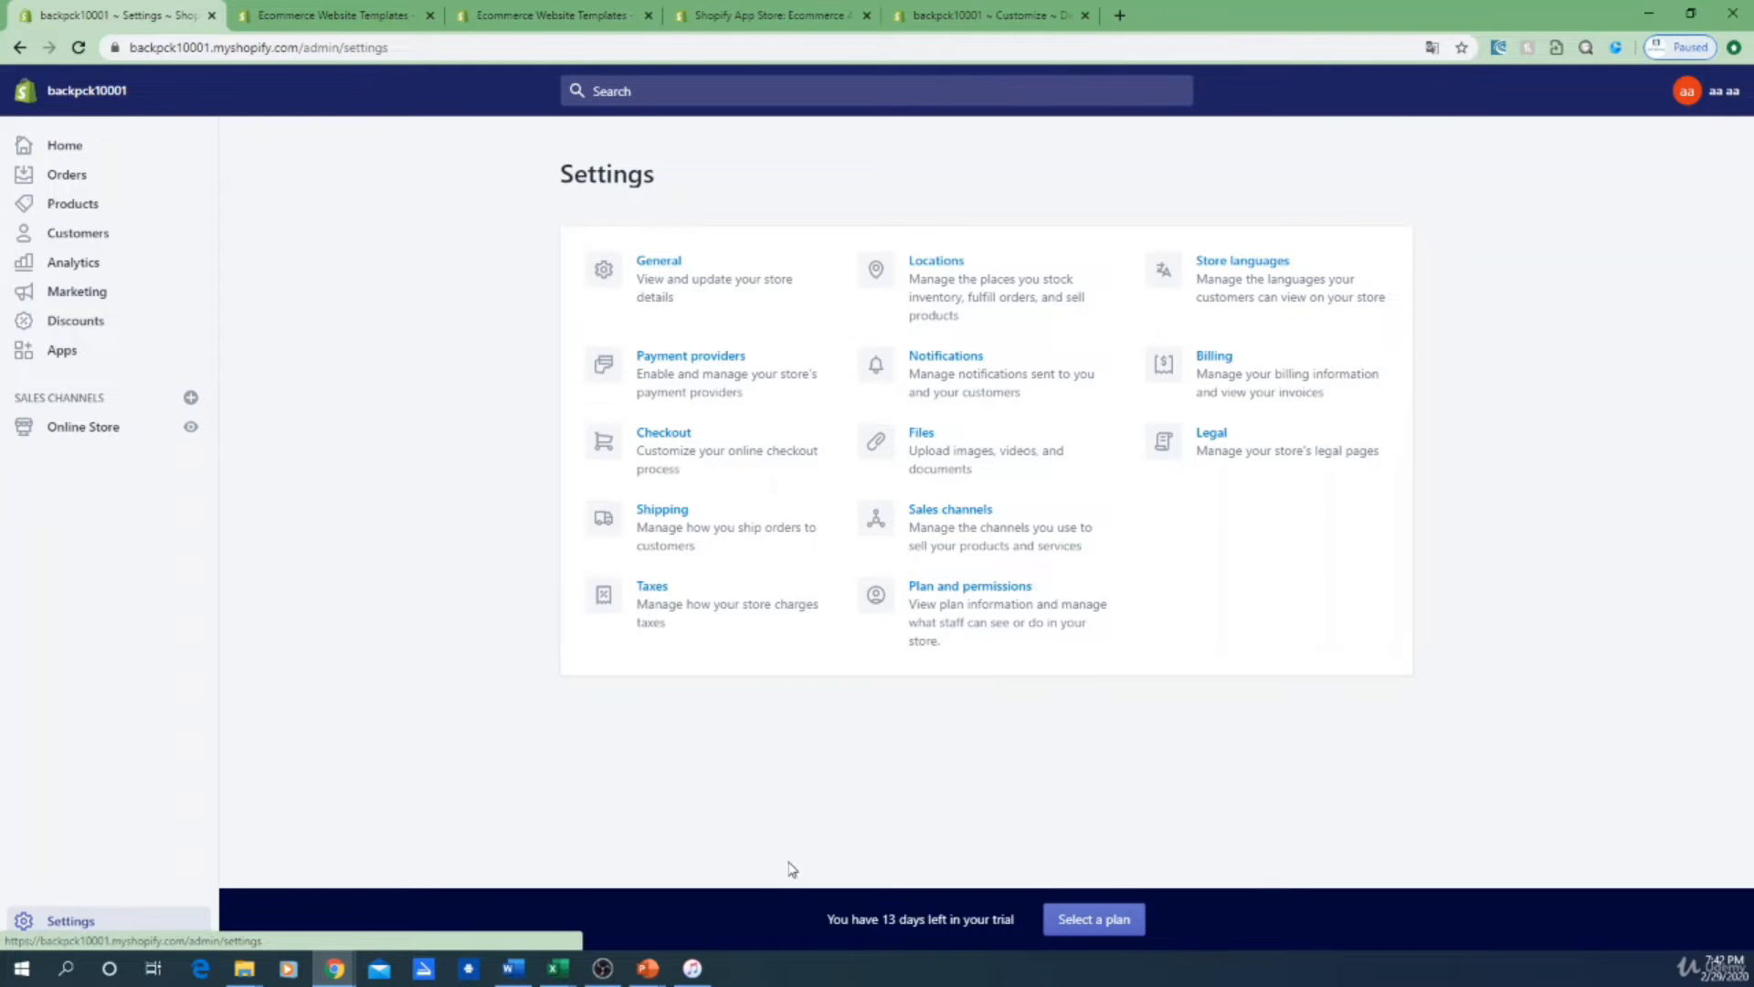
{"action": "left_click", "coordinate": [1212, 435]}
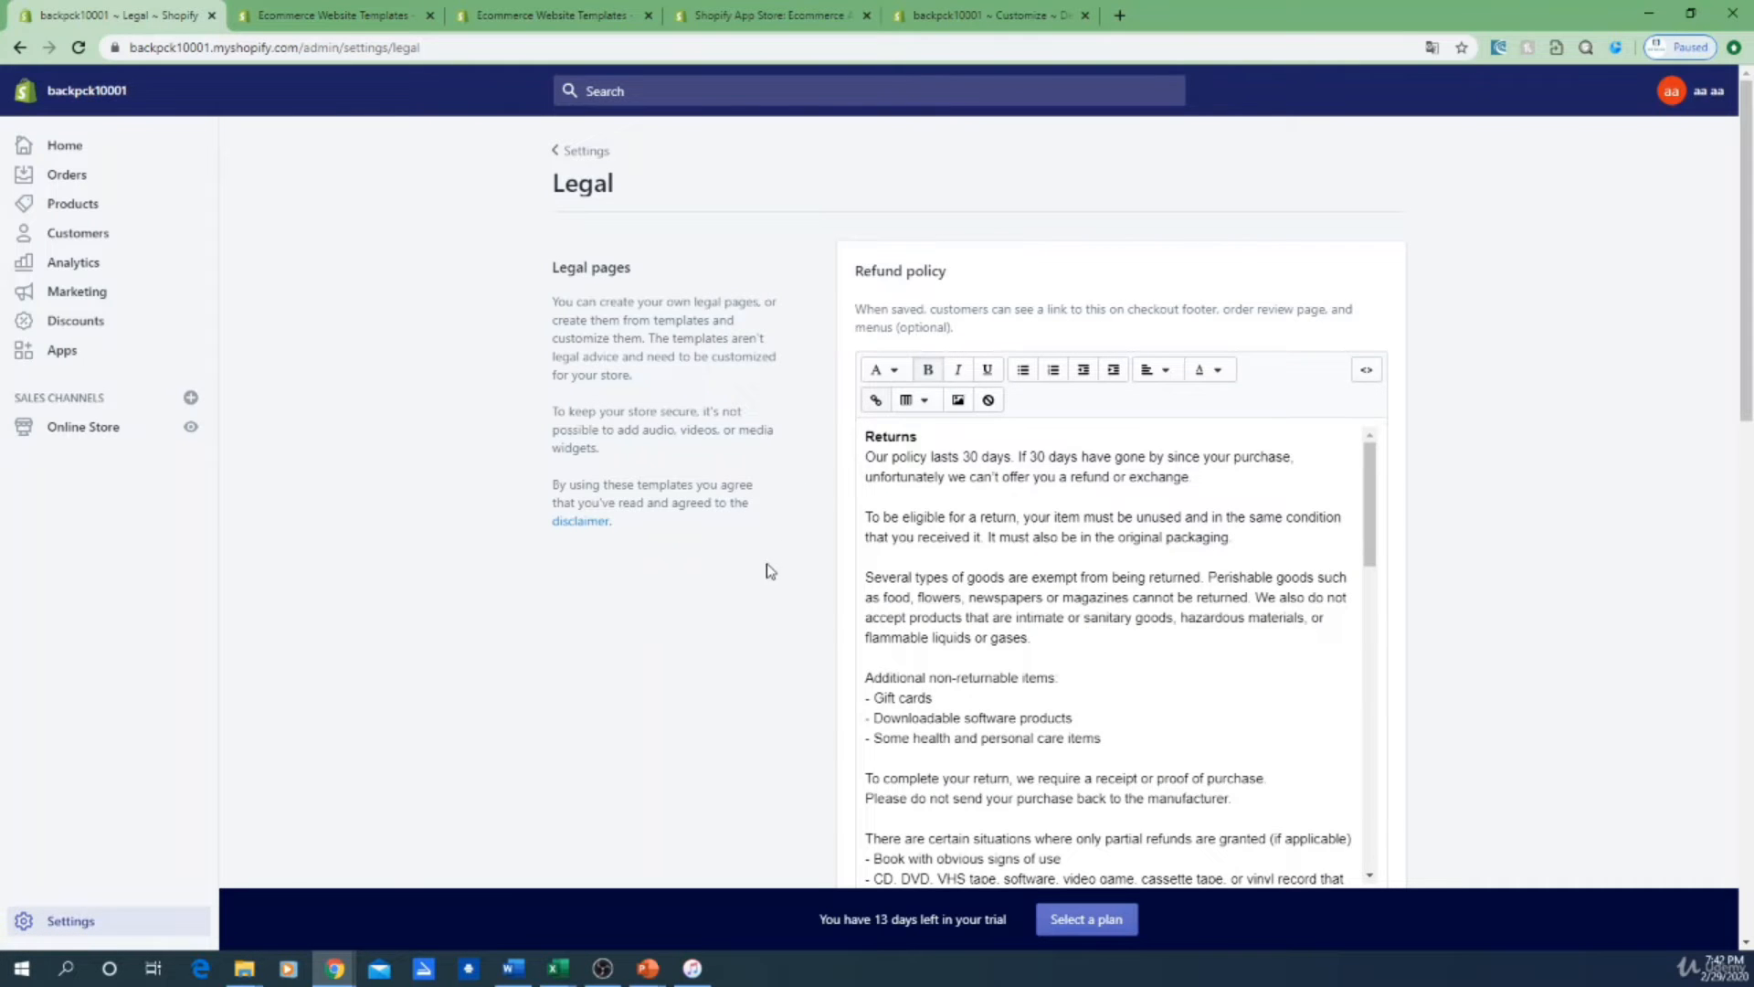
{"action": "scroll", "coordinate": [759, 584], "scroll_direction": "down", "scroll_amount": 4}
{"action": "scroll", "coordinate": [1210, 637], "scroll_direction": "up", "scroll_amount": 3}
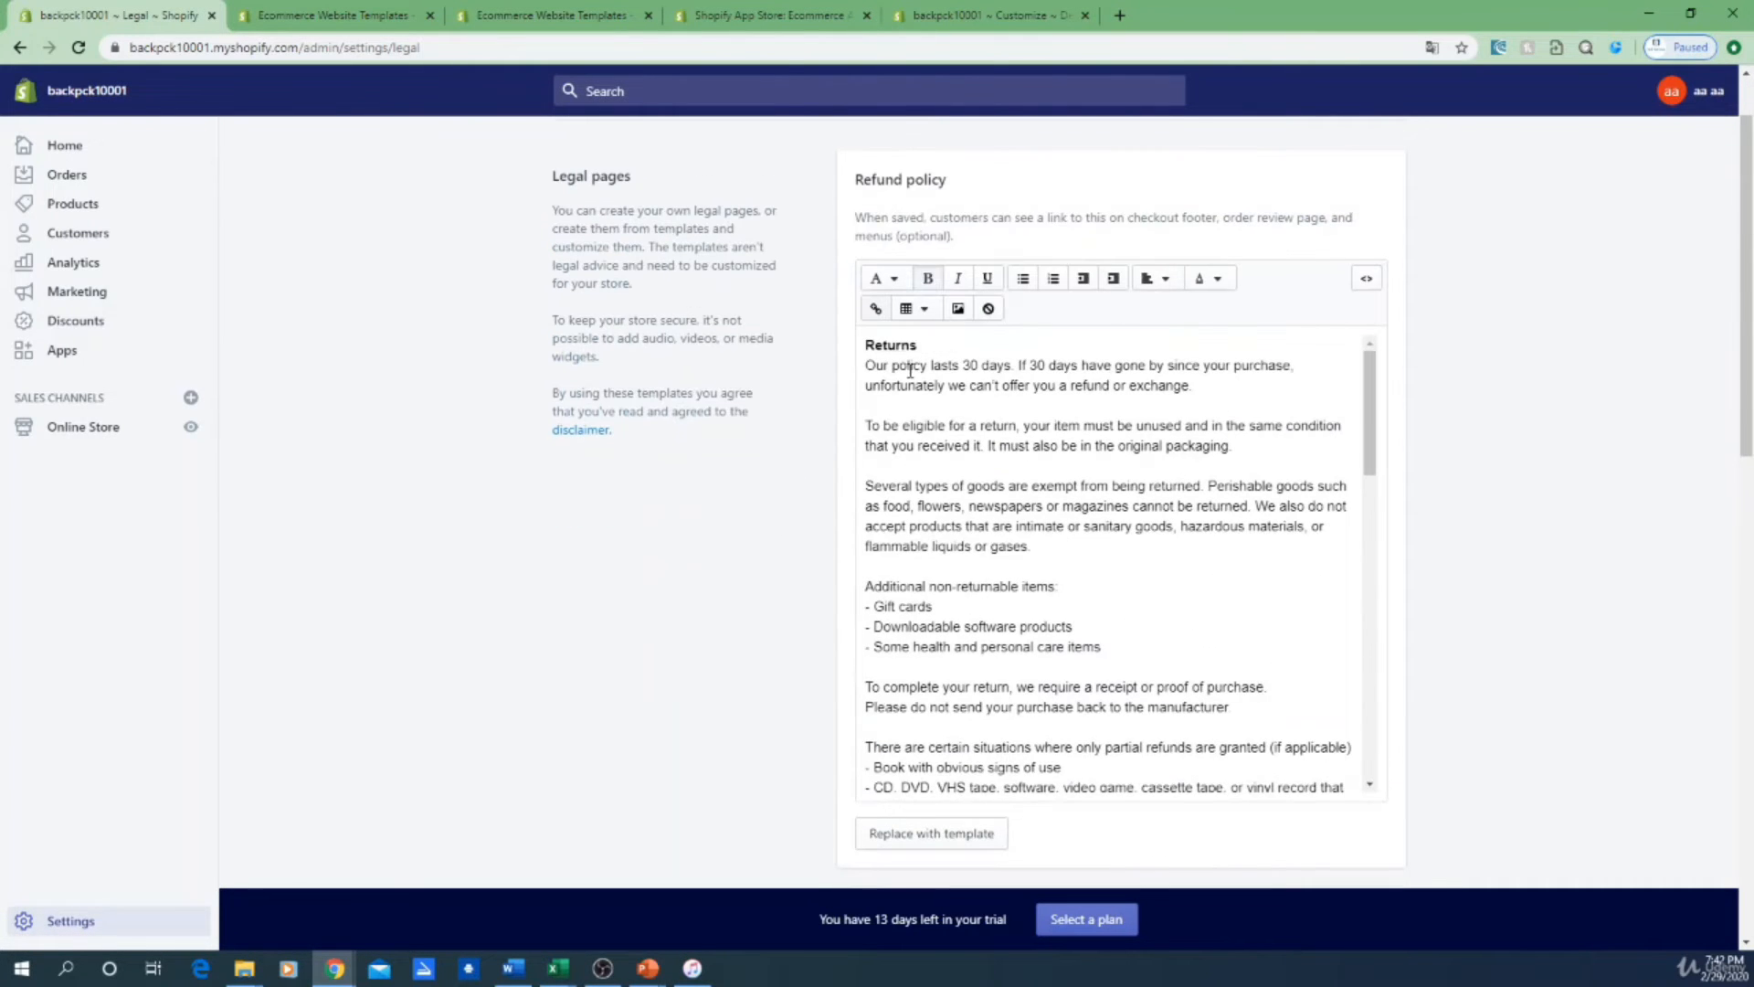
Step: Select and delete all existing text in the Refund policy editor
{"action": "left_click_drag", "start_coordinate": [865, 345], "coordinate": [1292, 756]}
{"action": "key", "text": "BackSpace"}
{"action": "scroll", "coordinate": [1350, 699], "scroll_direction": "up", "scroll_amount": 3}
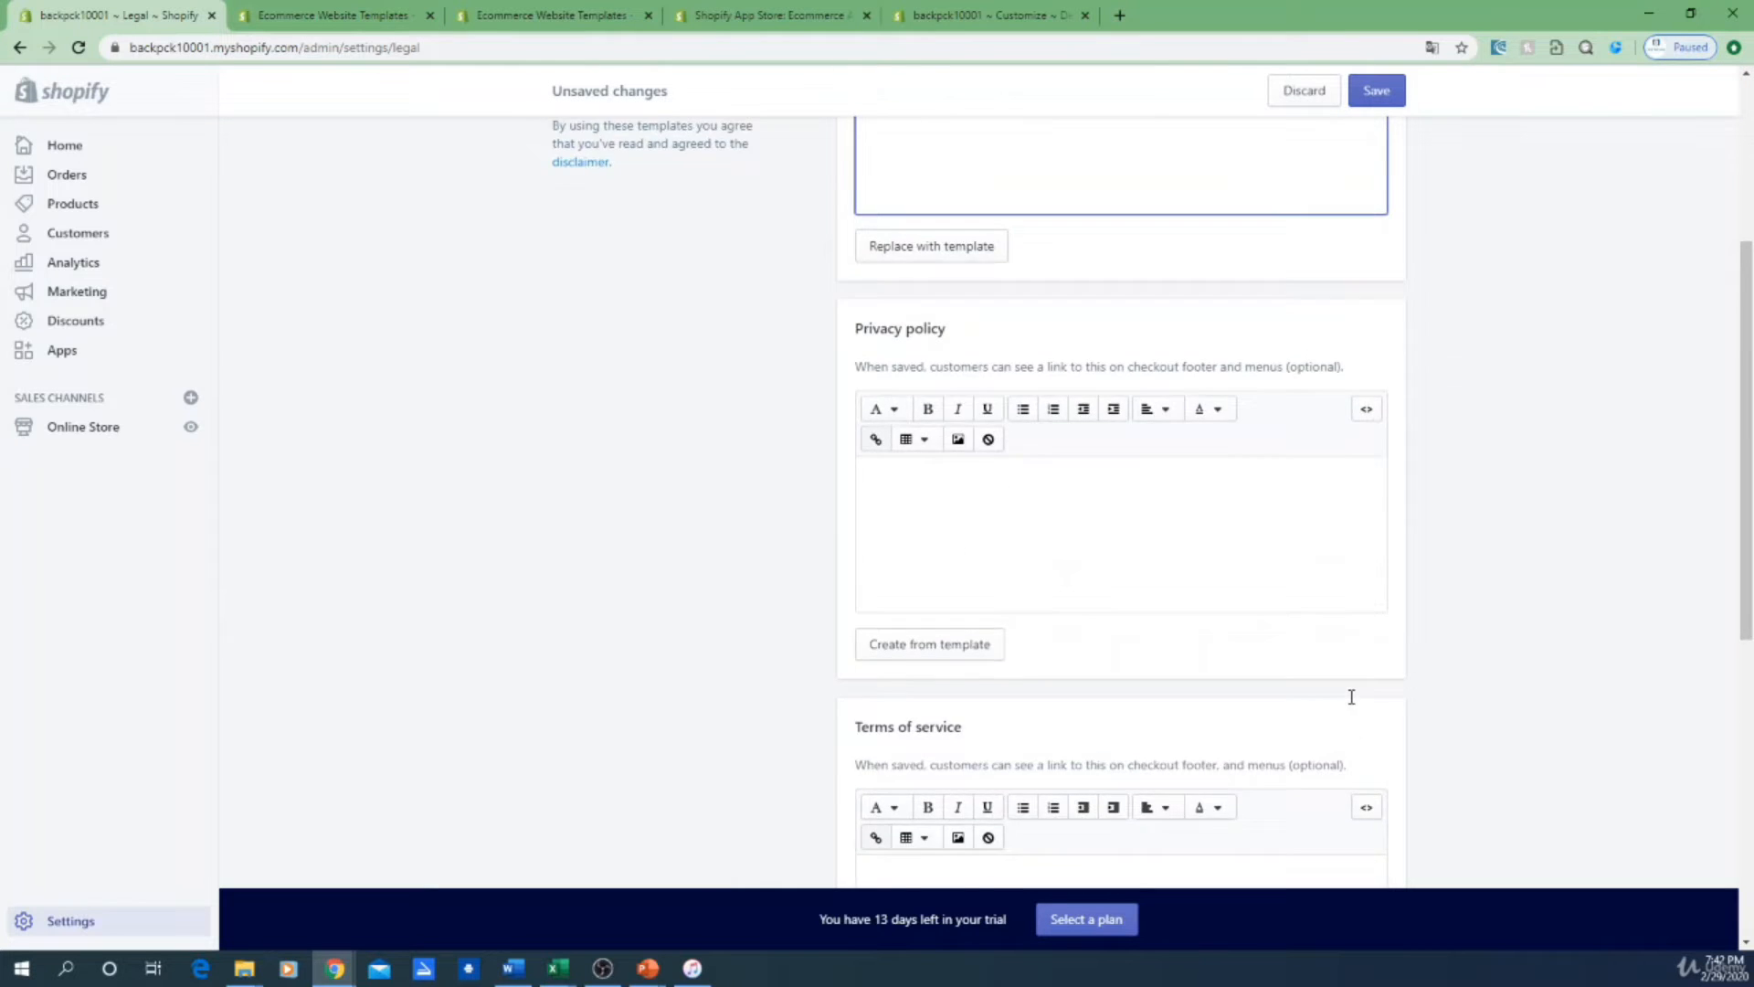
{"action": "scroll", "coordinate": [1352, 698], "scroll_direction": "up", "scroll_amount": 4}
{"action": "left_click", "coordinate": [1497, 576]}
Step: Scroll down to Terms of service and clear an accidental text selection there
{"action": "scroll", "coordinate": [1181, 605], "scroll_direction": "down", "scroll_amount": 1}
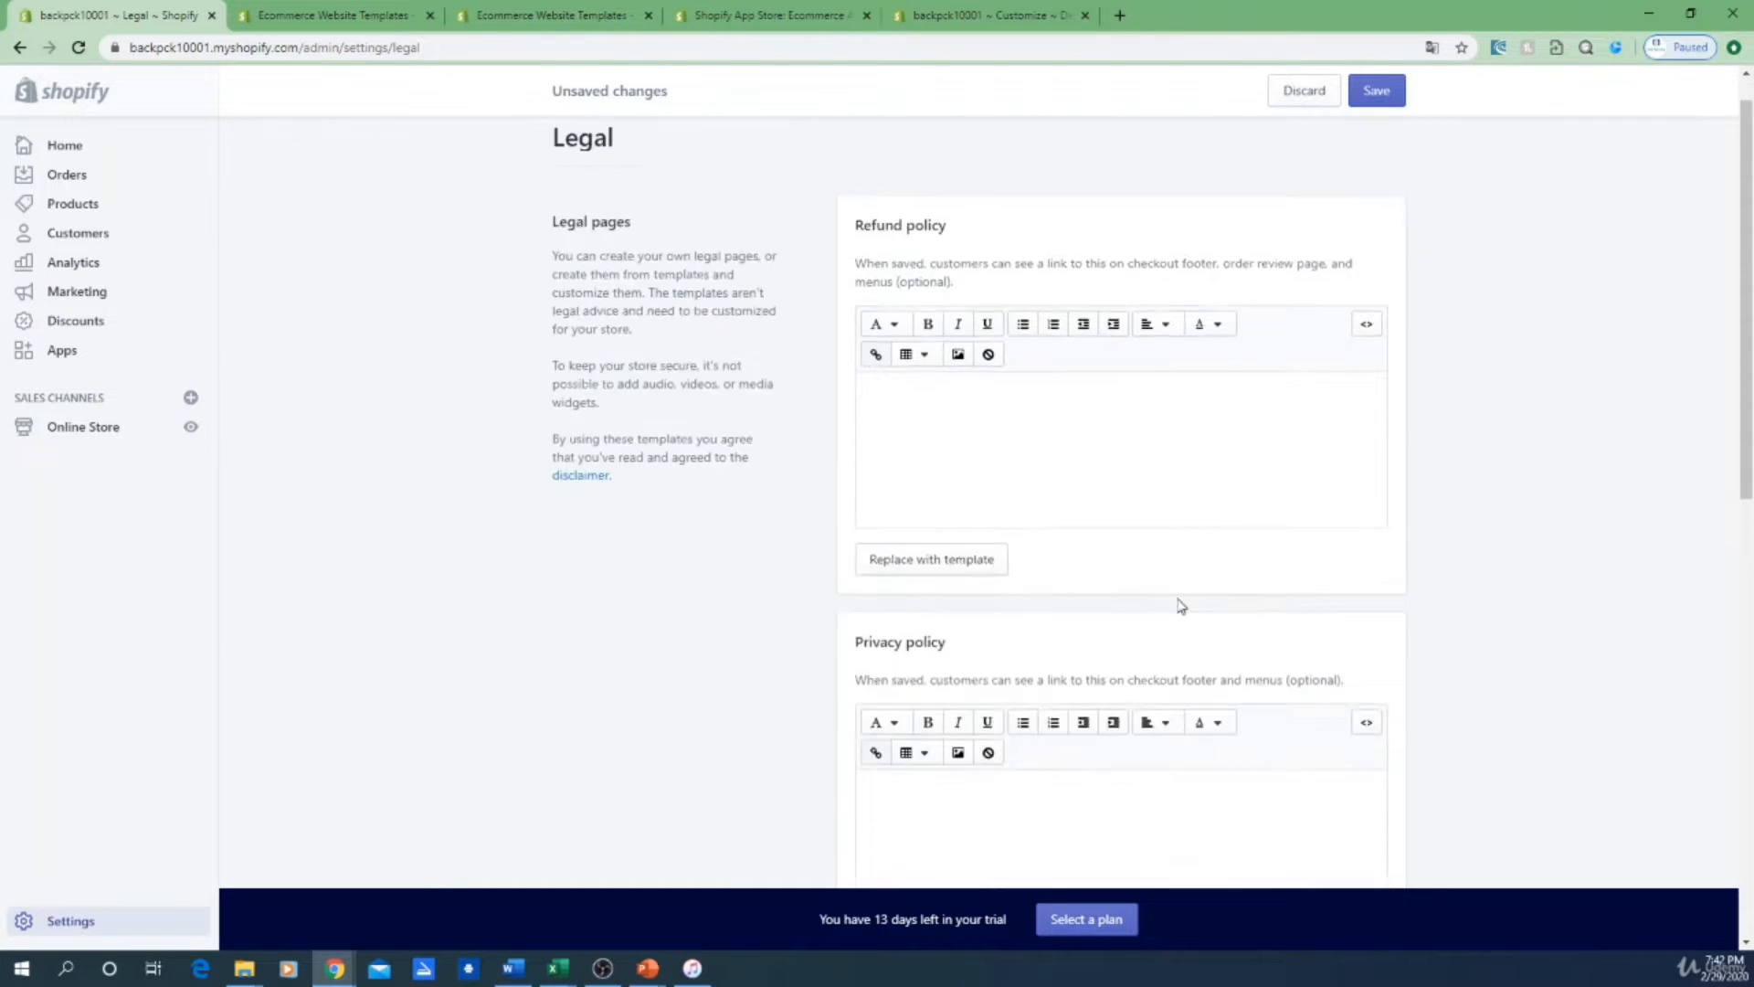
{"action": "scroll", "coordinate": [1179, 585], "scroll_direction": "down", "scroll_amount": 1}
{"action": "scroll", "coordinate": [1041, 548], "scroll_direction": "down", "scroll_amount": 3}
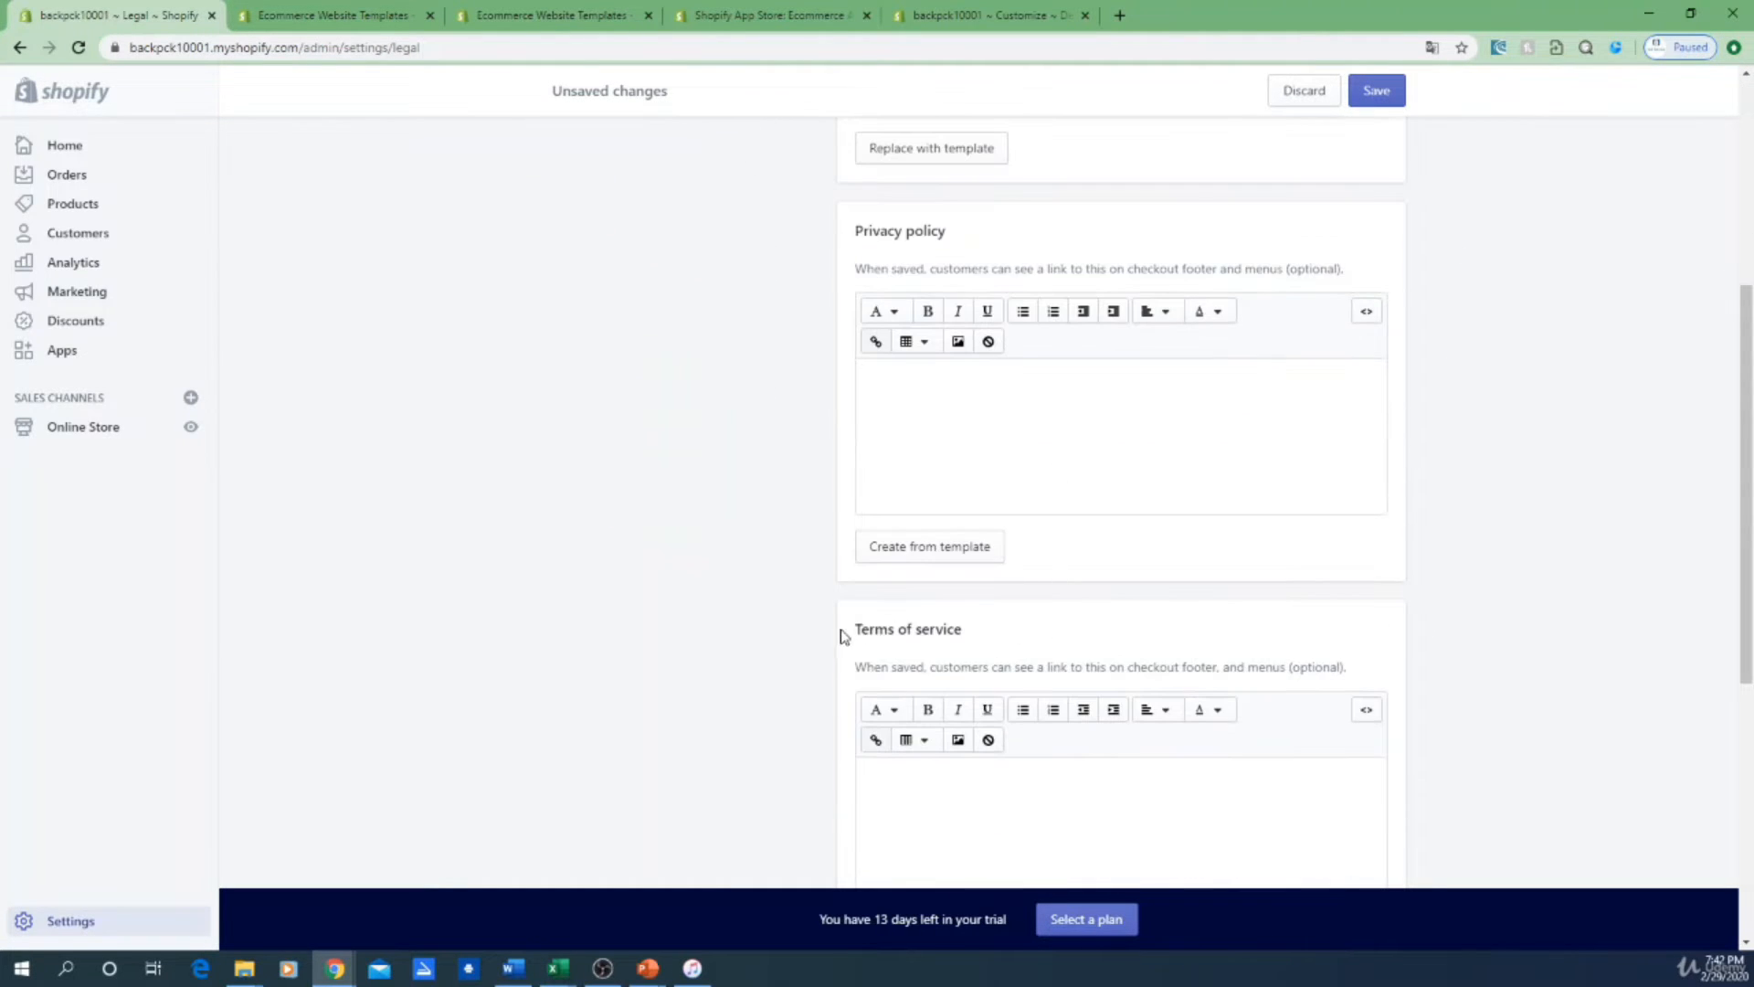
{"action": "left_click_drag", "start_coordinate": [844, 635], "coordinate": [975, 638]}
{"action": "left_click", "coordinate": [1048, 638]}
Step: Highlight the Shipping policy heading and description, then clear the selection
{"action": "scroll", "coordinate": [1114, 630], "scroll_direction": "down", "scroll_amount": 3}
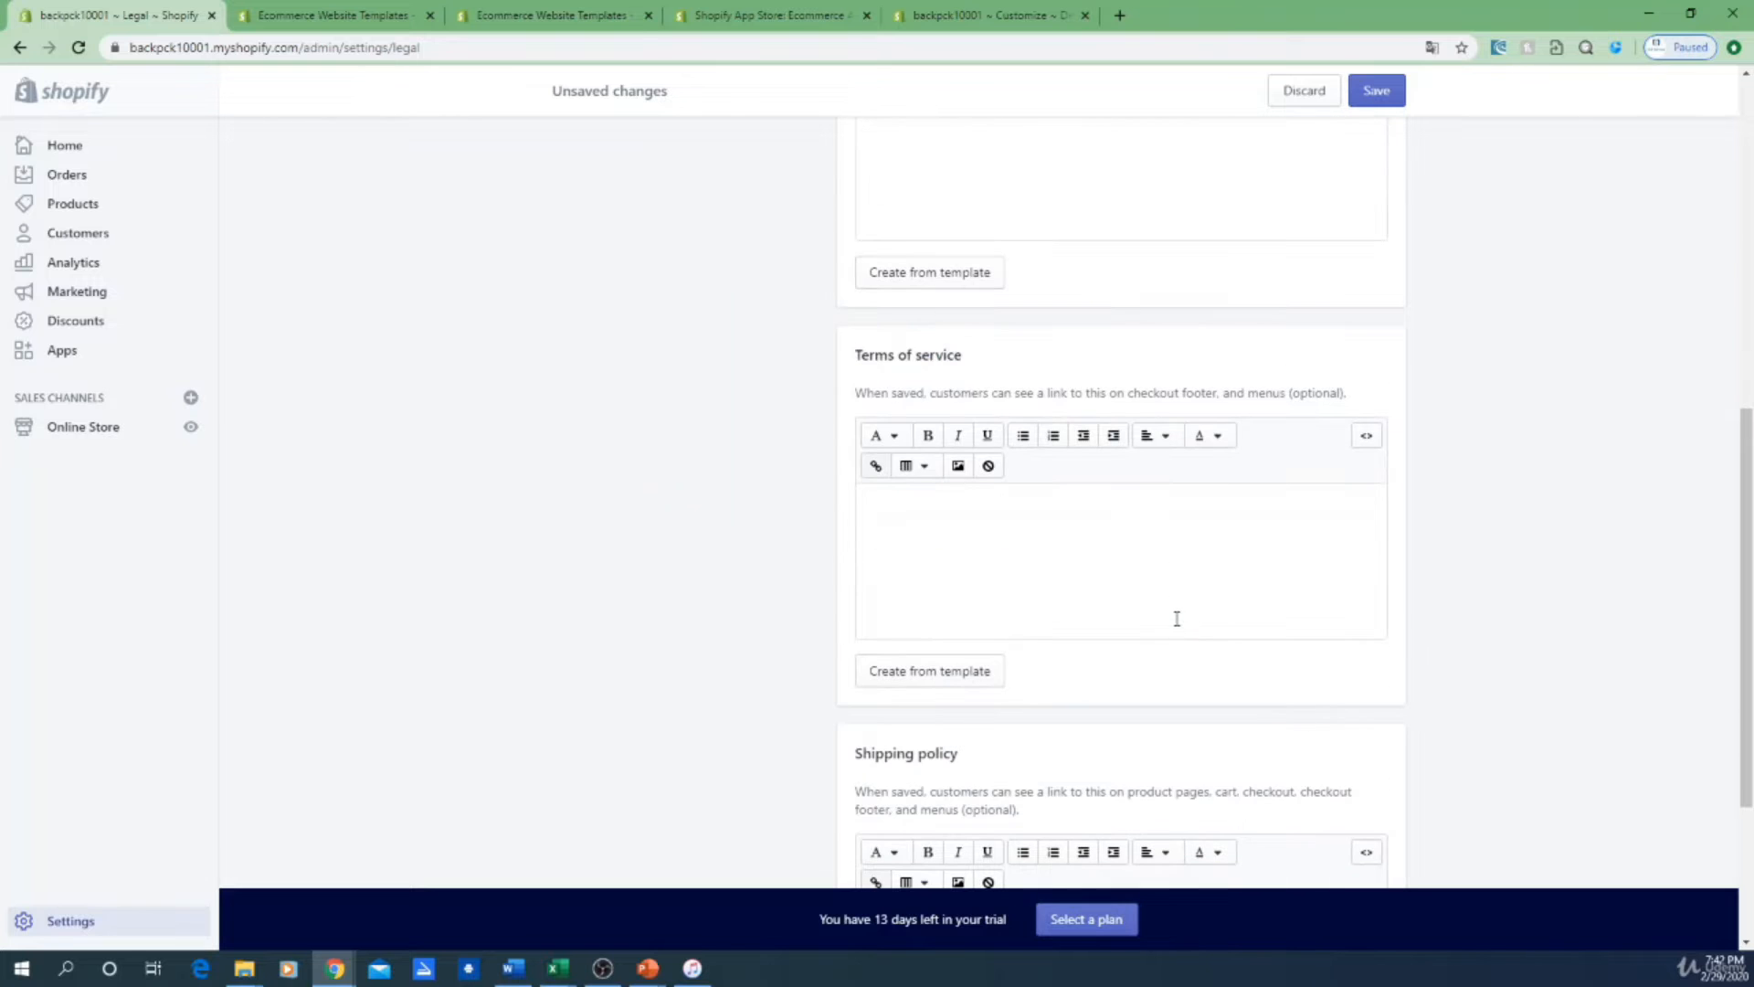
{"action": "scroll", "coordinate": [1092, 384], "scroll_direction": "up", "scroll_amount": 5}
{"action": "scroll", "coordinate": [1127, 548], "scroll_direction": "up", "scroll_amount": 3}
{"action": "scroll", "coordinate": [1429, 631], "scroll_direction": "down", "scroll_amount": 5}
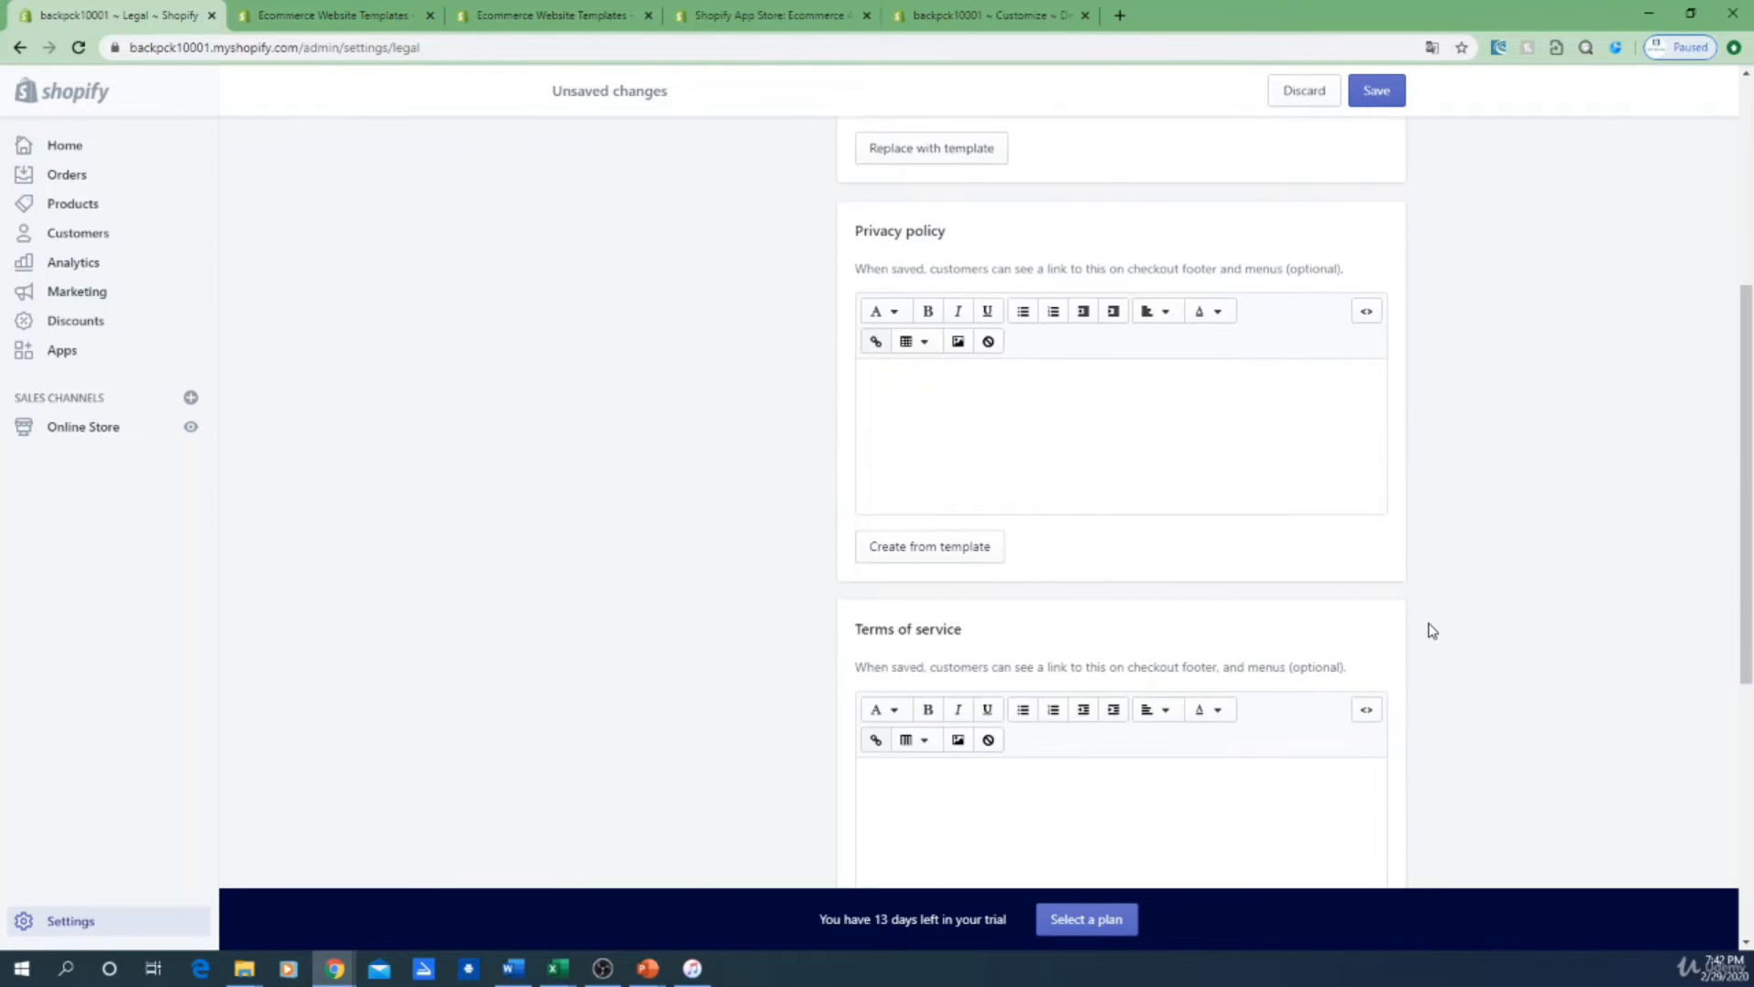
{"action": "scroll", "coordinate": [1431, 631], "scroll_direction": "down", "scroll_amount": 5}
{"action": "mouse_move", "coordinate": [840, 480]}
{"action": "left_mouse_down"}
{"action": "mouse_move", "coordinate": [998, 485]}
{"action": "mouse_move", "coordinate": [857, 466]}
{"action": "left_mouse_up"}
{"action": "left_click", "coordinate": [1001, 485]}
{"action": "left_click", "coordinate": [850, 466]}
{"action": "scroll", "coordinate": [1029, 501], "scroll_direction": "up", "scroll_amount": 8}
{"action": "scroll", "coordinate": [1066, 514], "scroll_direction": "up", "scroll_amount": 2}
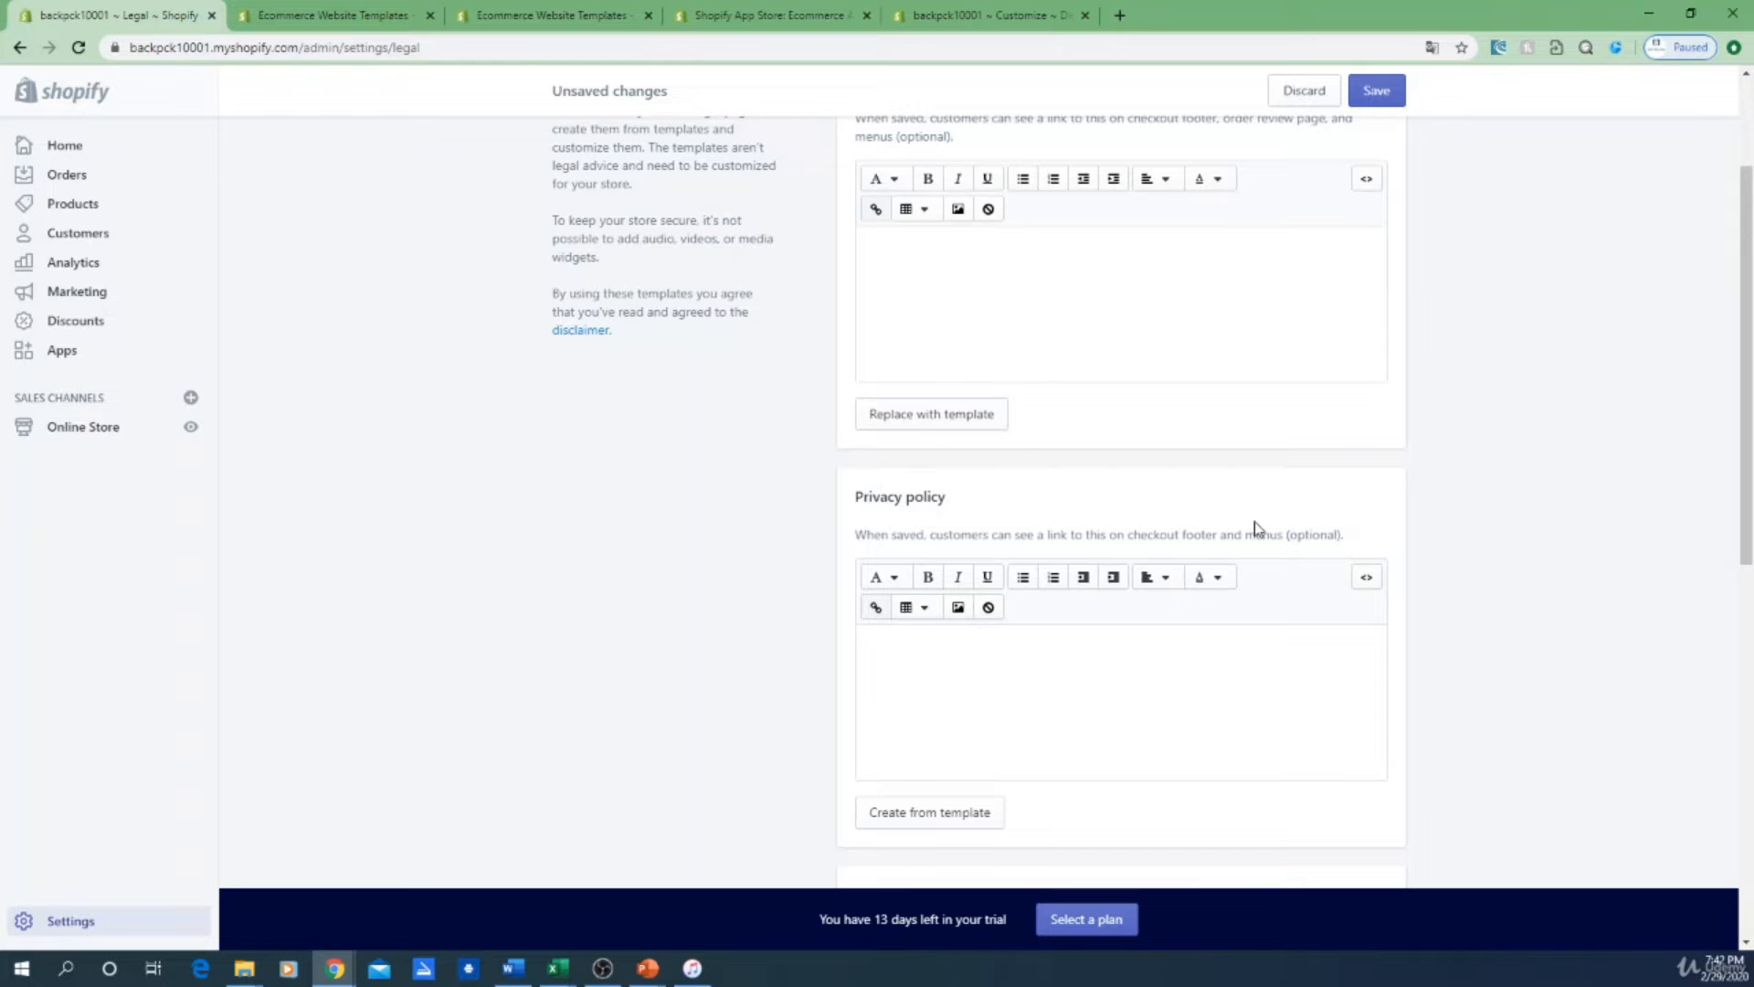
Step: Replace the empty refund policy with Shopify's template, including the 30-day returns text
{"action": "left_click", "coordinate": [996, 360]}
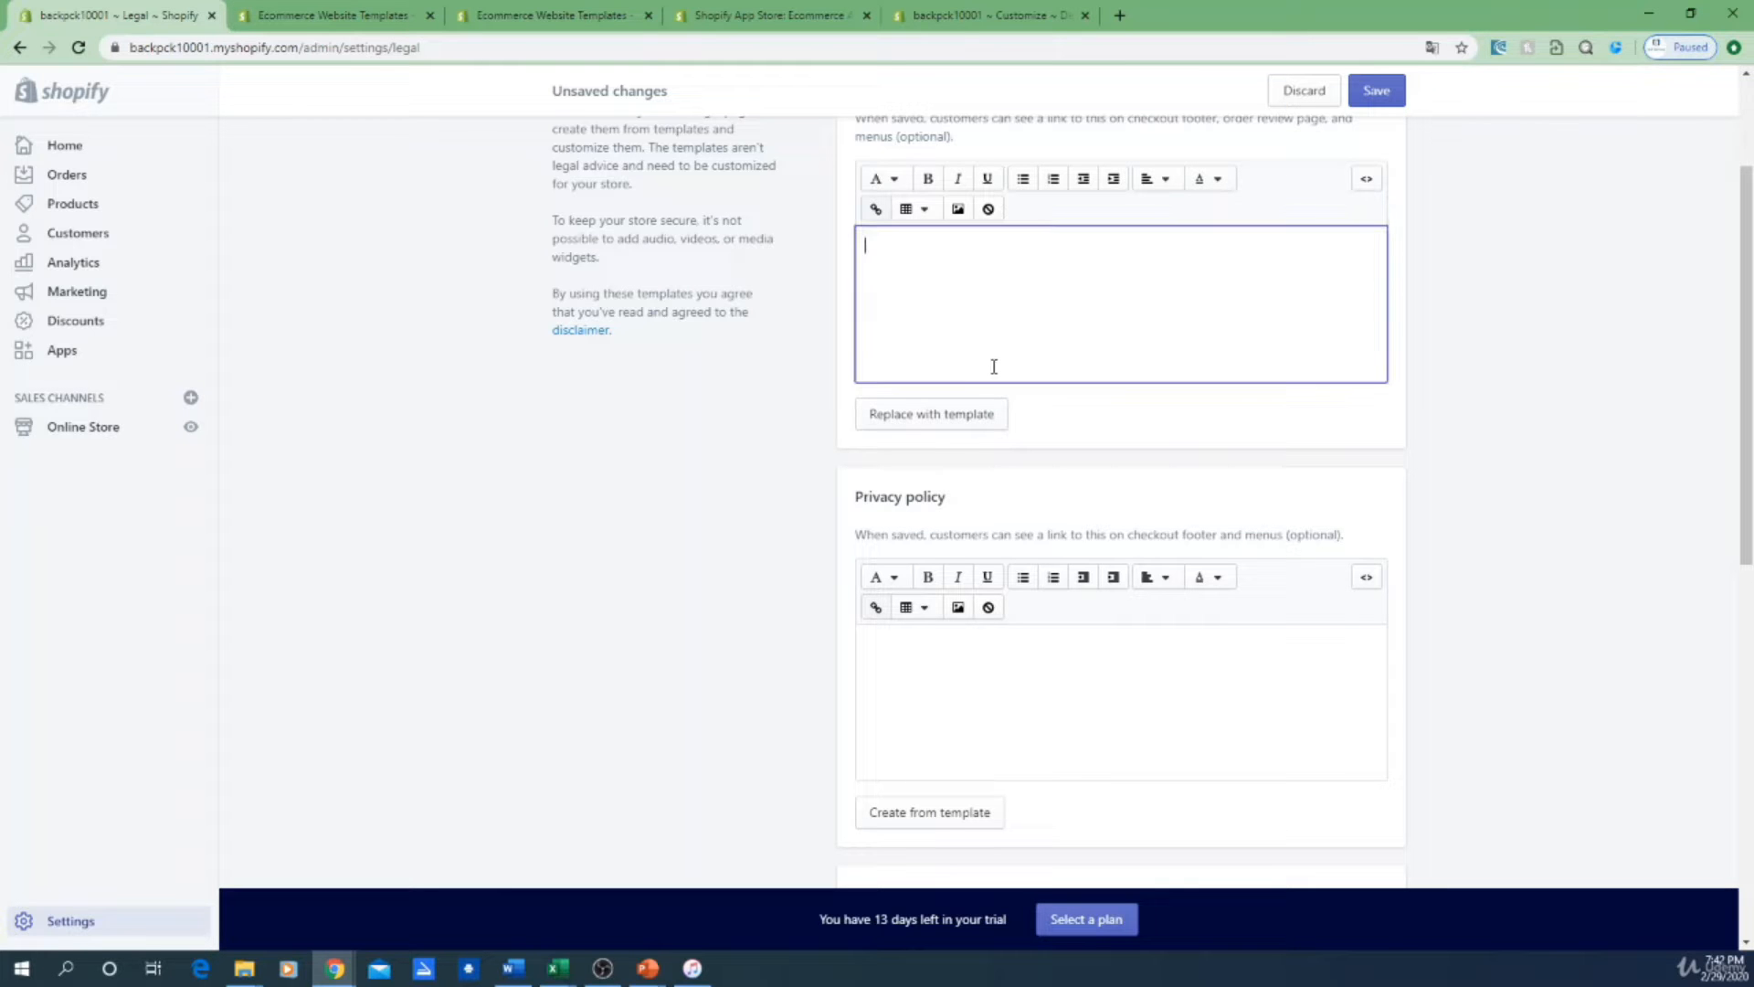
{"action": "left_click", "coordinate": [968, 423]}
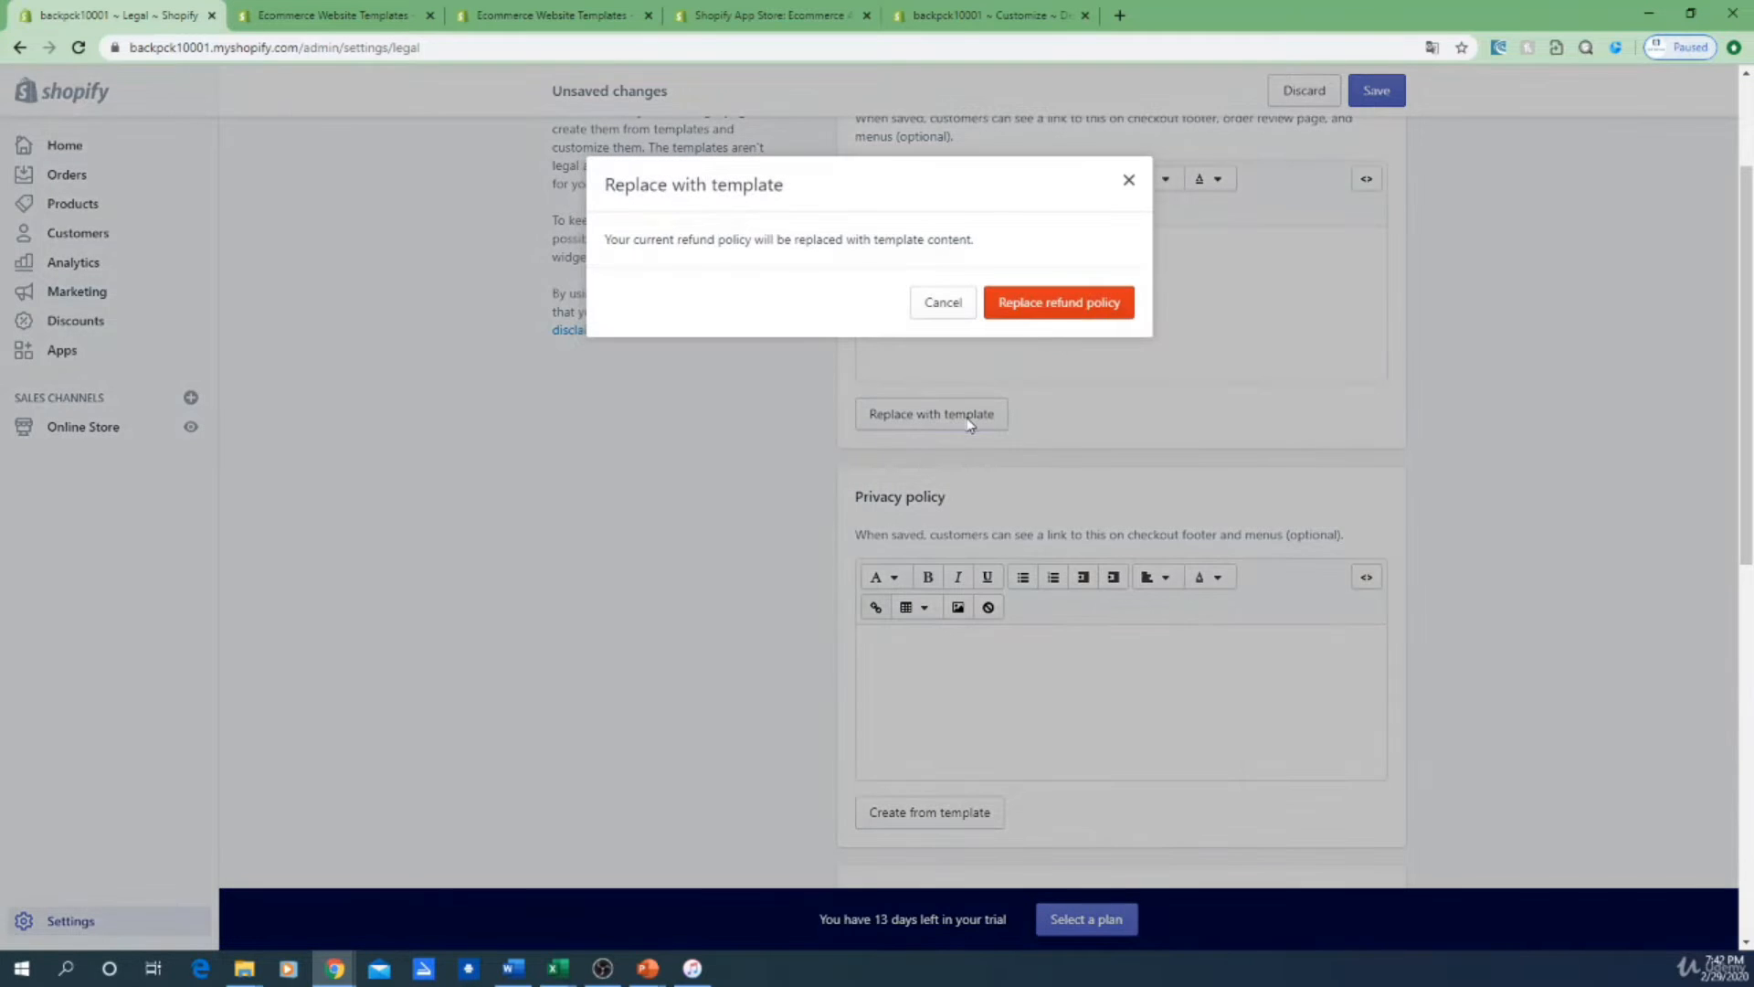
{"action": "left_click", "coordinate": [1104, 310]}
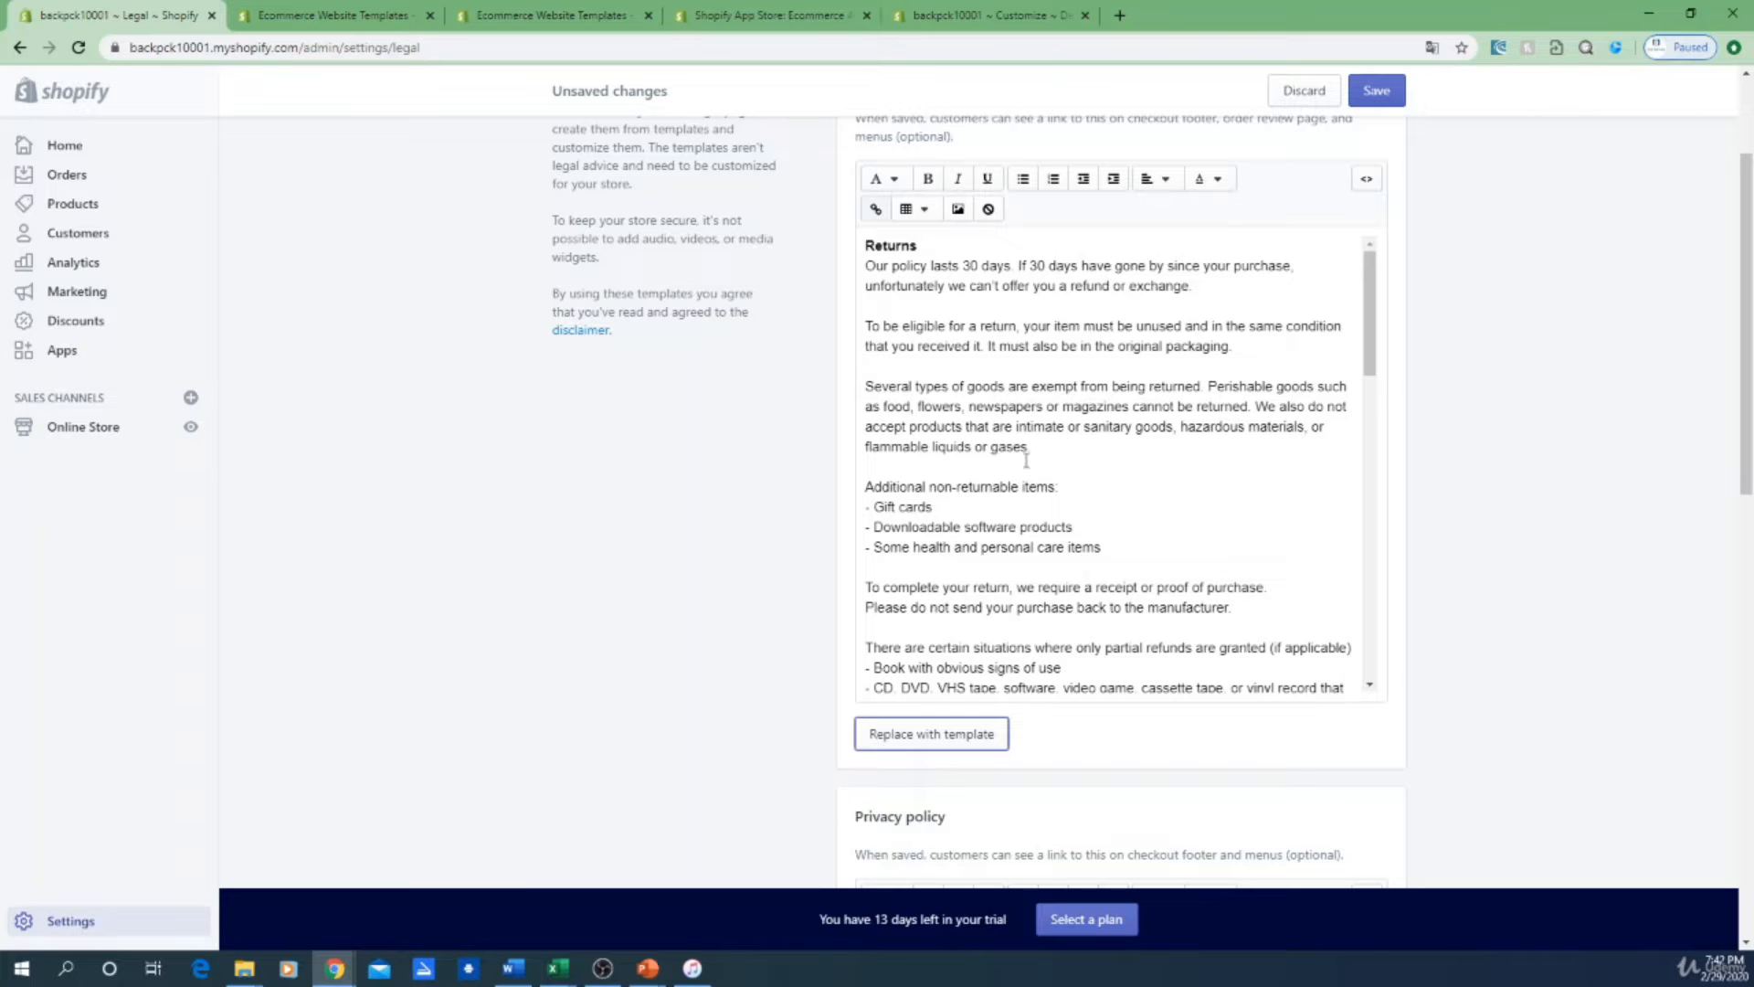
Step: Fill the Privacy policy and Terms of service with template text
{"action": "scroll", "coordinate": [1049, 598], "scroll_direction": "down", "scroll_amount": 4}
{"action": "scroll", "coordinate": [1049, 598], "scroll_direction": "down", "scroll_amount": 6}
{"action": "scroll", "coordinate": [1362, 721], "scroll_direction": "down", "scroll_amount": 5}
{"action": "left_click", "coordinate": [913, 681]}
{"action": "scroll", "coordinate": [913, 680], "scroll_direction": "down", "scroll_amount": 6}
{"action": "scroll", "coordinate": [1633, 618], "scroll_direction": "down", "scroll_amount": 8}
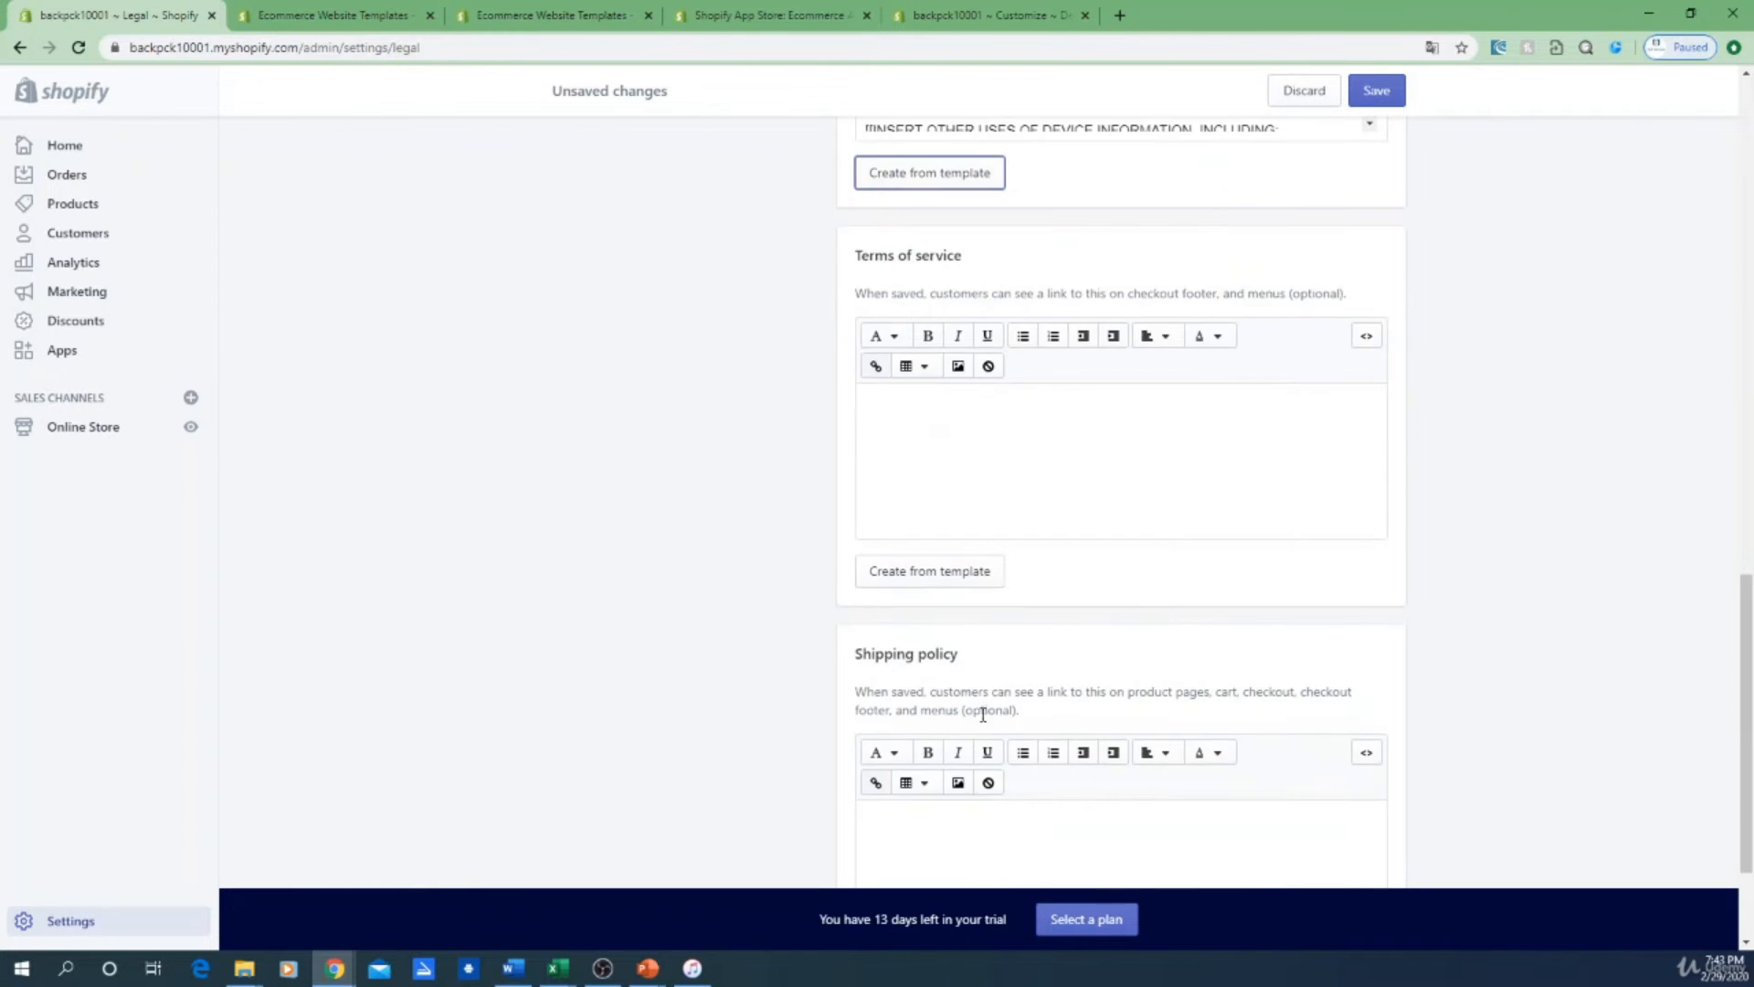
{"action": "left_click", "coordinate": [937, 576]}
{"action": "scroll", "coordinate": [998, 597], "scroll_direction": "down", "scroll_amount": 3}
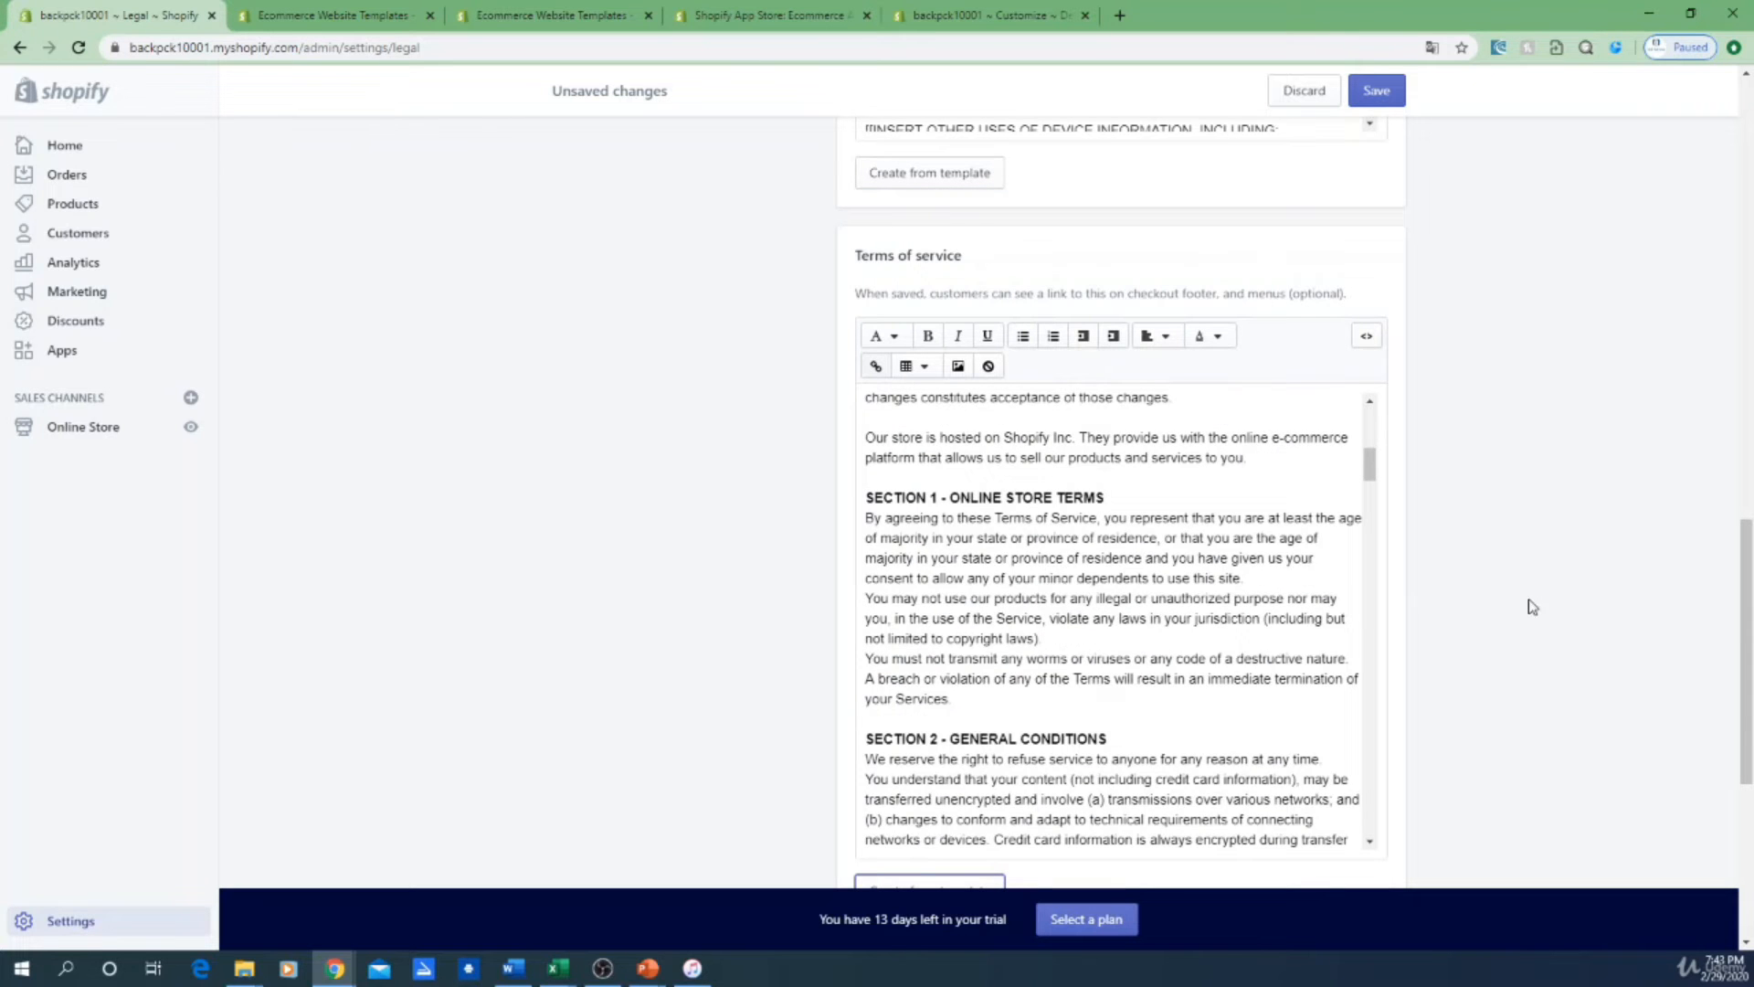
{"action": "scroll", "coordinate": [1524, 622], "scroll_direction": "up", "scroll_amount": 9}
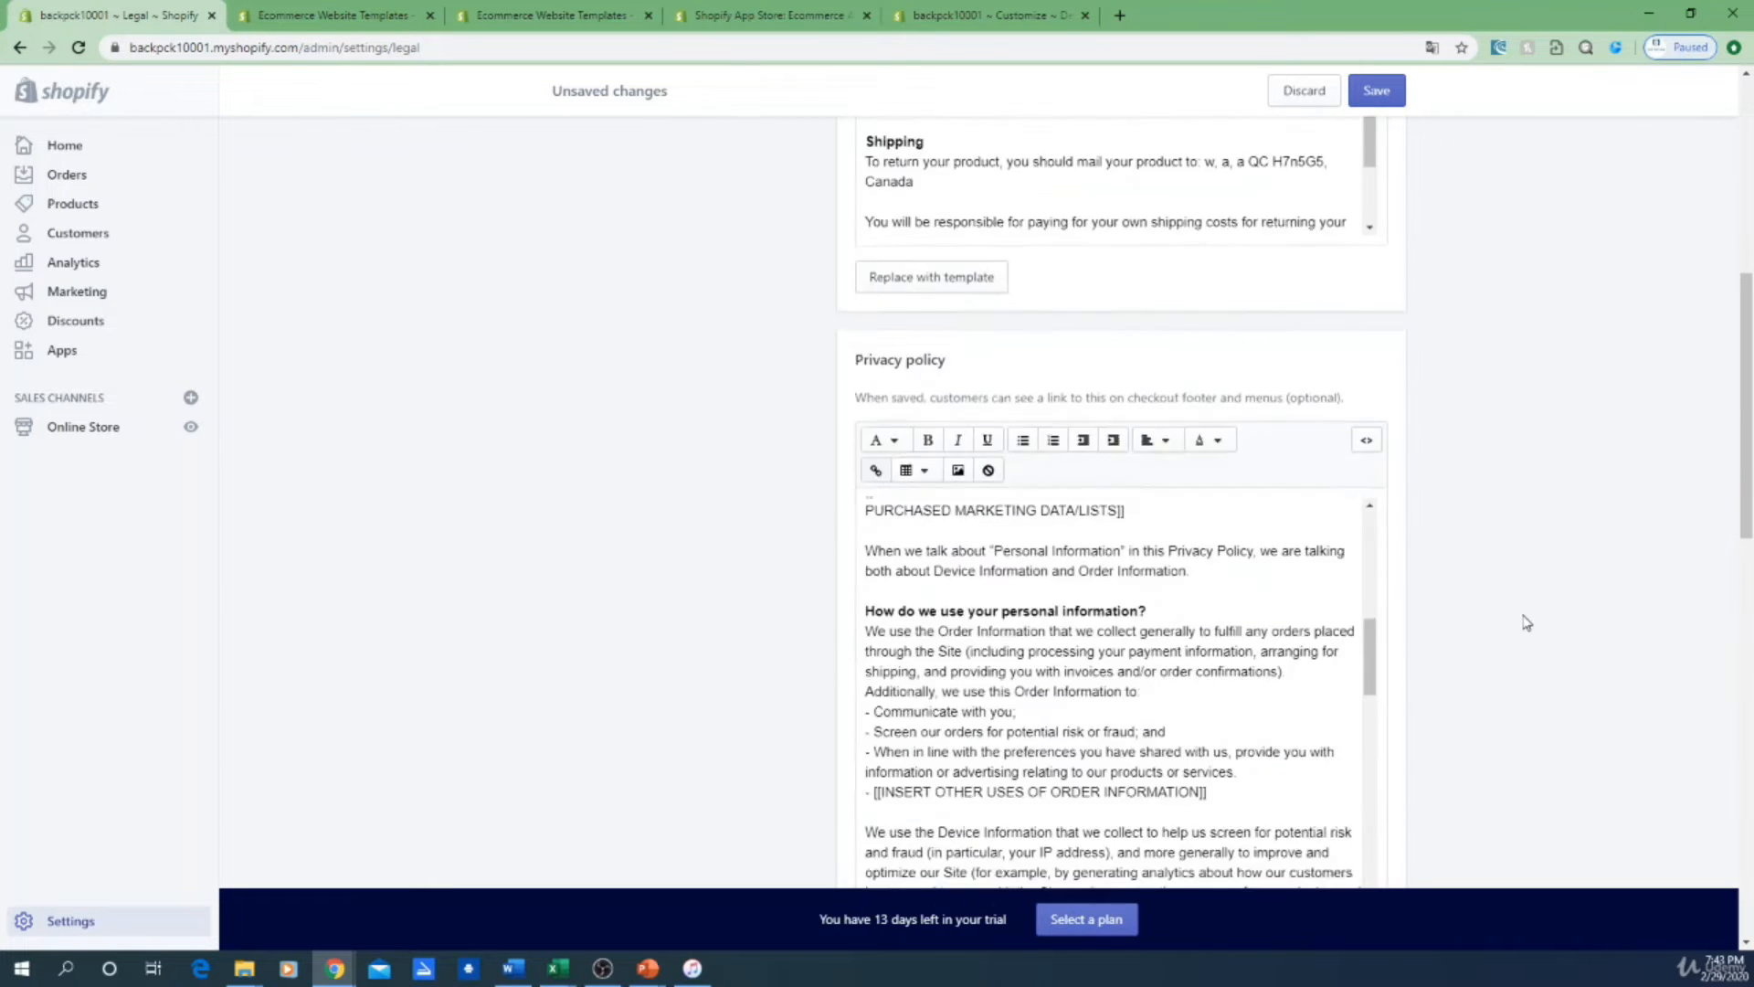
{"action": "scroll", "coordinate": [1462, 619], "scroll_direction": "up", "scroll_amount": 10}
{"action": "scroll", "coordinate": [1053, 607], "scroll_direction": "up", "scroll_amount": 8}
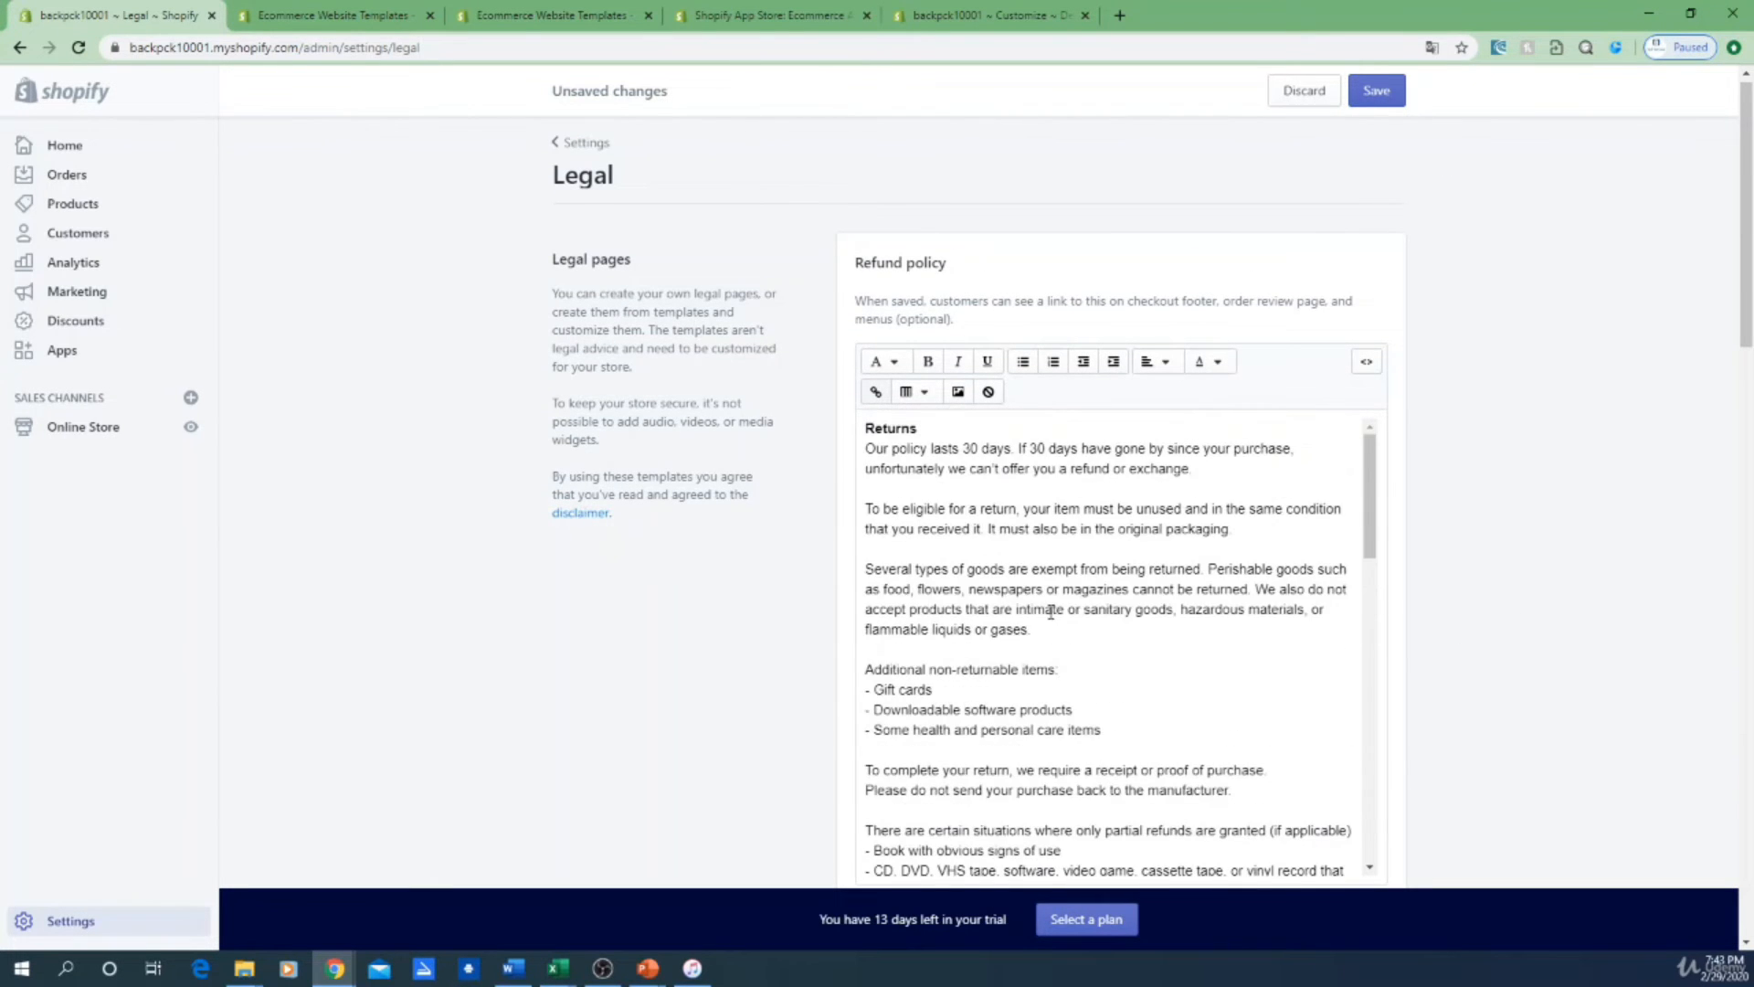
{"action": "scroll", "coordinate": [1052, 611], "scroll_direction": "up", "scroll_amount": 1}
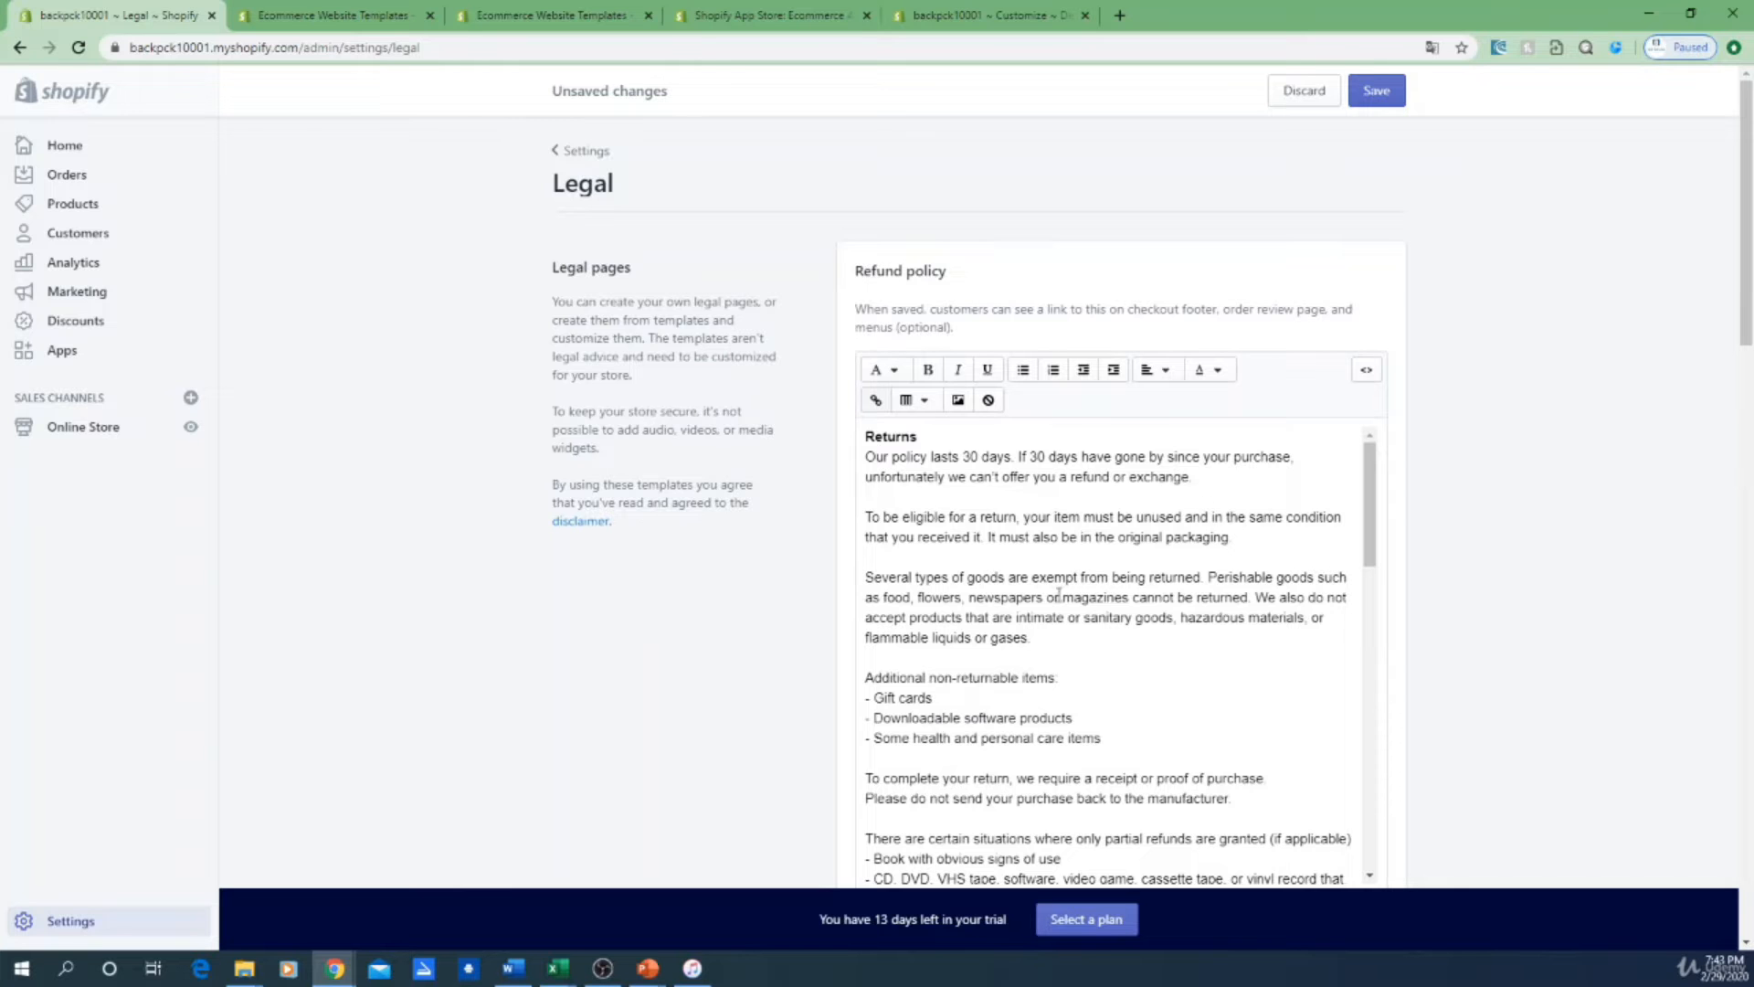
{"action": "scroll", "coordinate": [1062, 595], "scroll_direction": "down", "scroll_amount": 5}
{"action": "scroll", "coordinate": [936, 506], "scroll_direction": "down", "scroll_amount": 4}
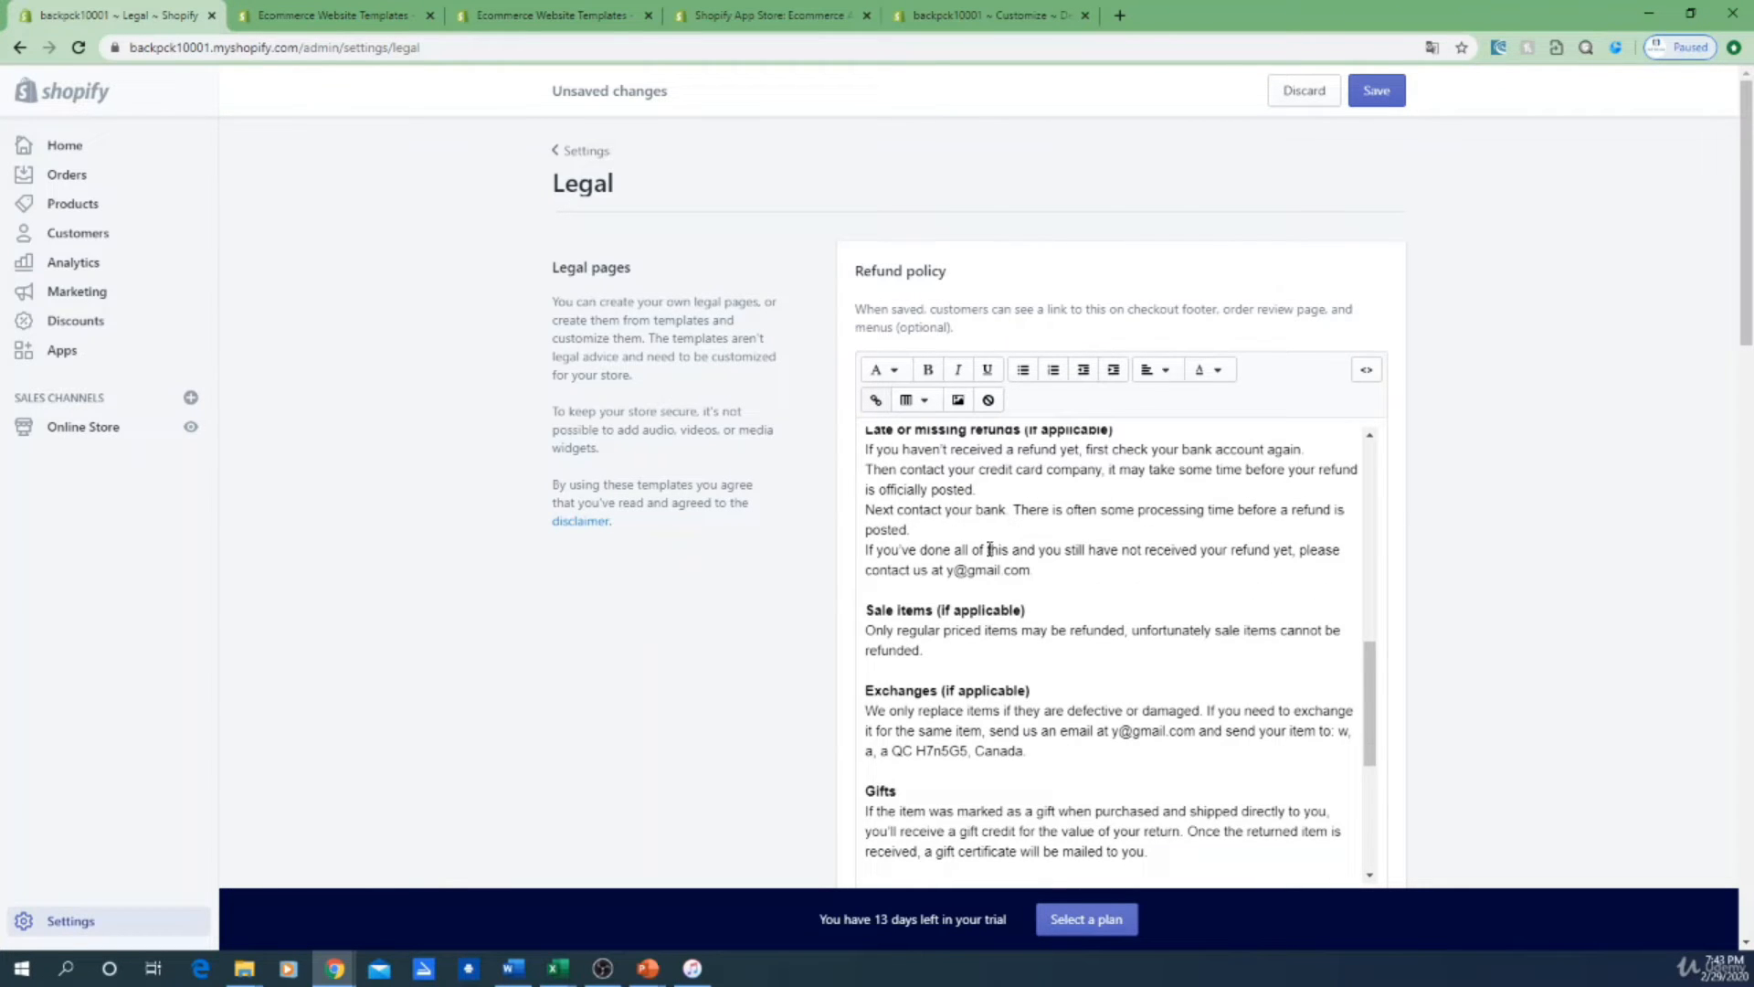
{"action": "scroll", "coordinate": [1067, 742], "scroll_direction": "down", "scroll_amount": 1}
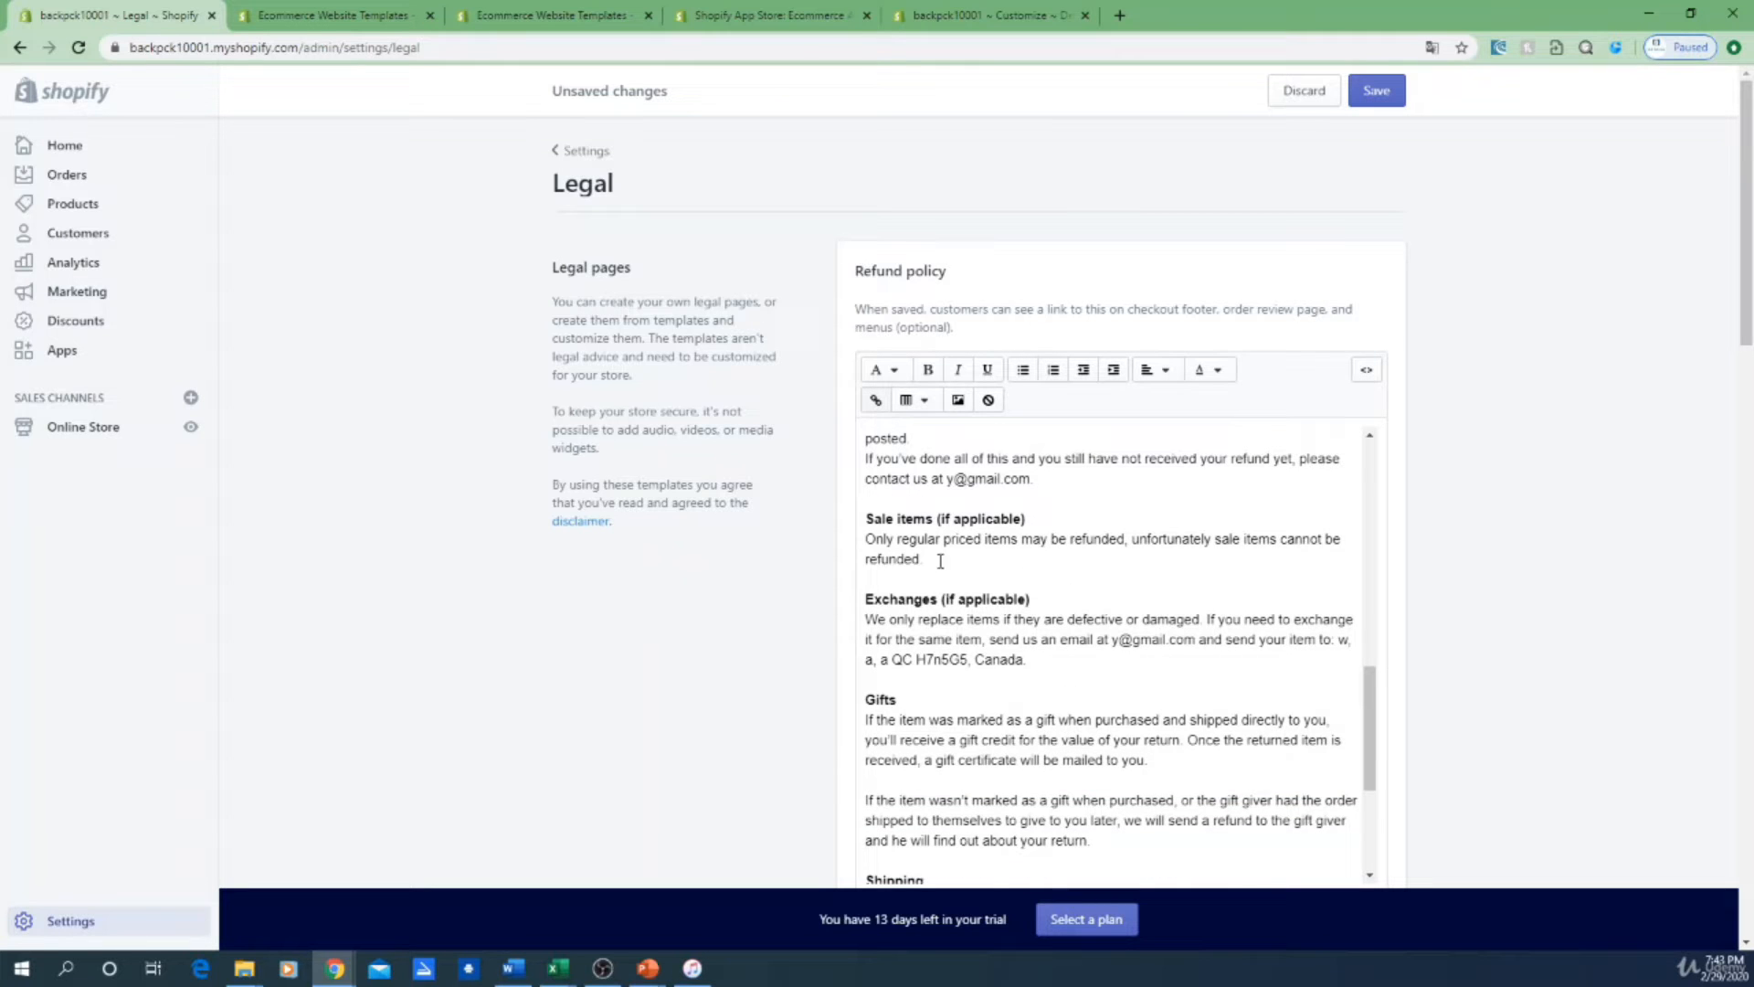
{"action": "scroll", "coordinate": [1012, 612], "scroll_direction": "up", "scroll_amount": 5}
{"action": "scroll", "coordinate": [1010, 607], "scroll_direction": "up", "scroll_amount": 4}
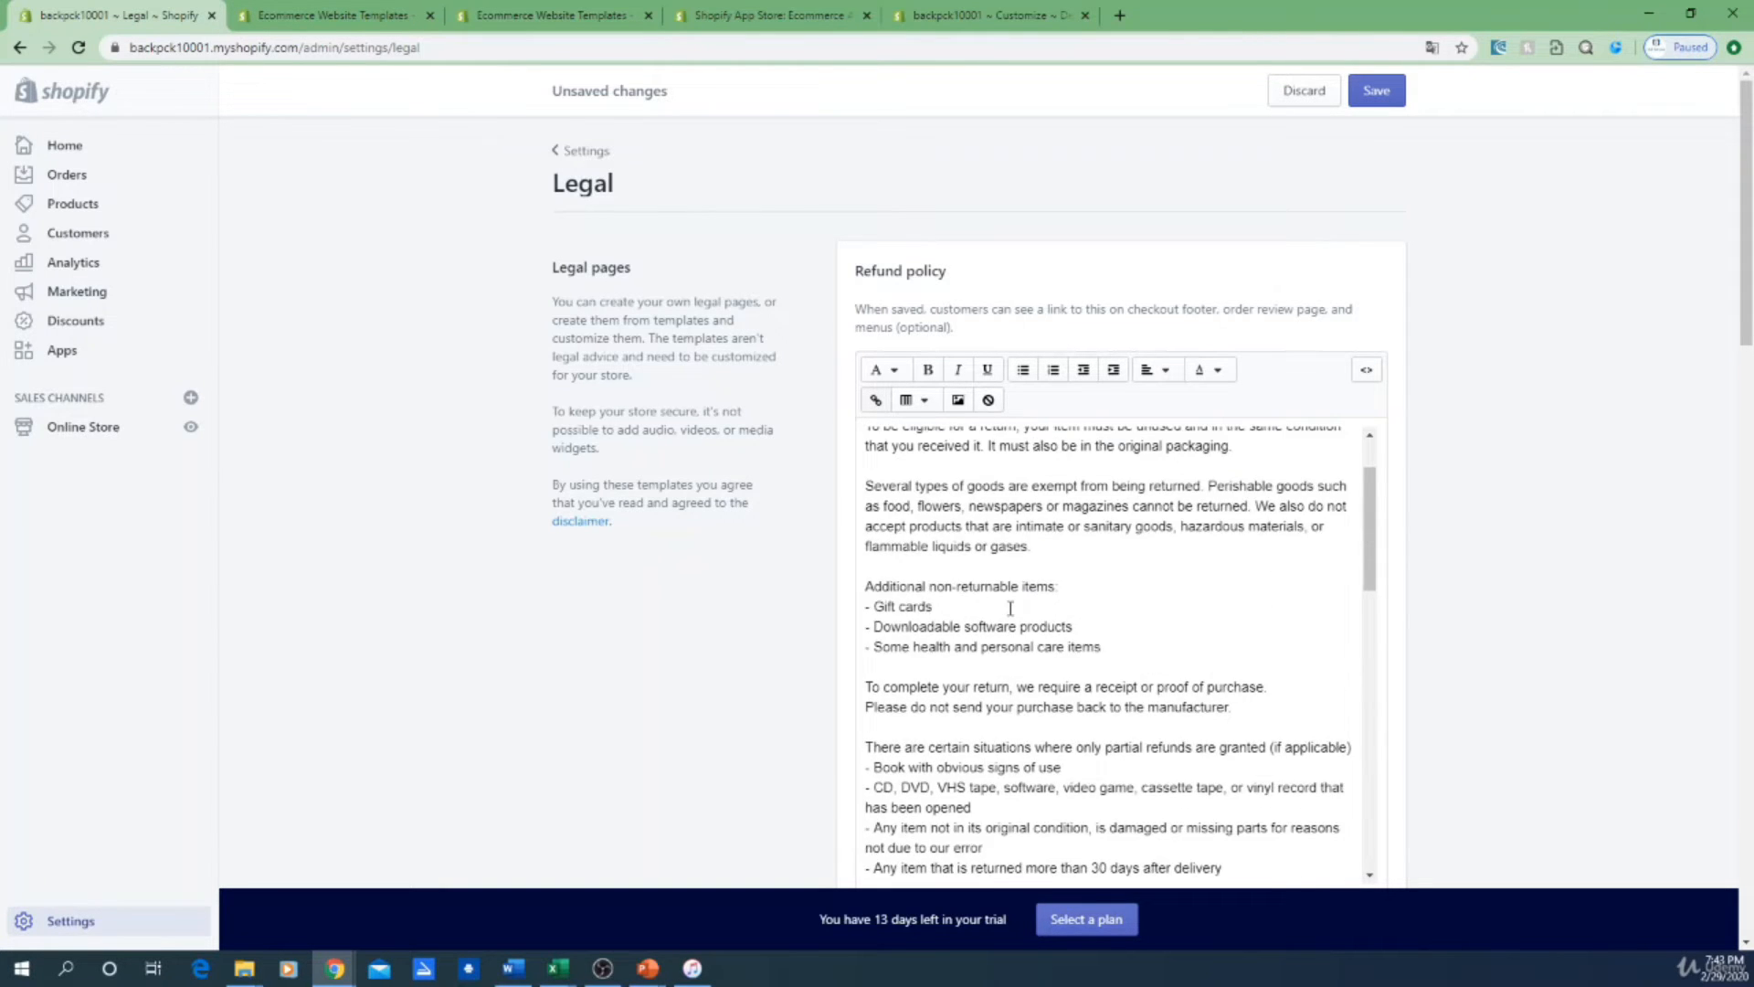
{"action": "scroll", "coordinate": [1005, 489], "scroll_direction": "down", "scroll_amount": 3}
{"action": "scroll", "coordinate": [969, 535], "scroll_direction": "down", "scroll_amount": 5}
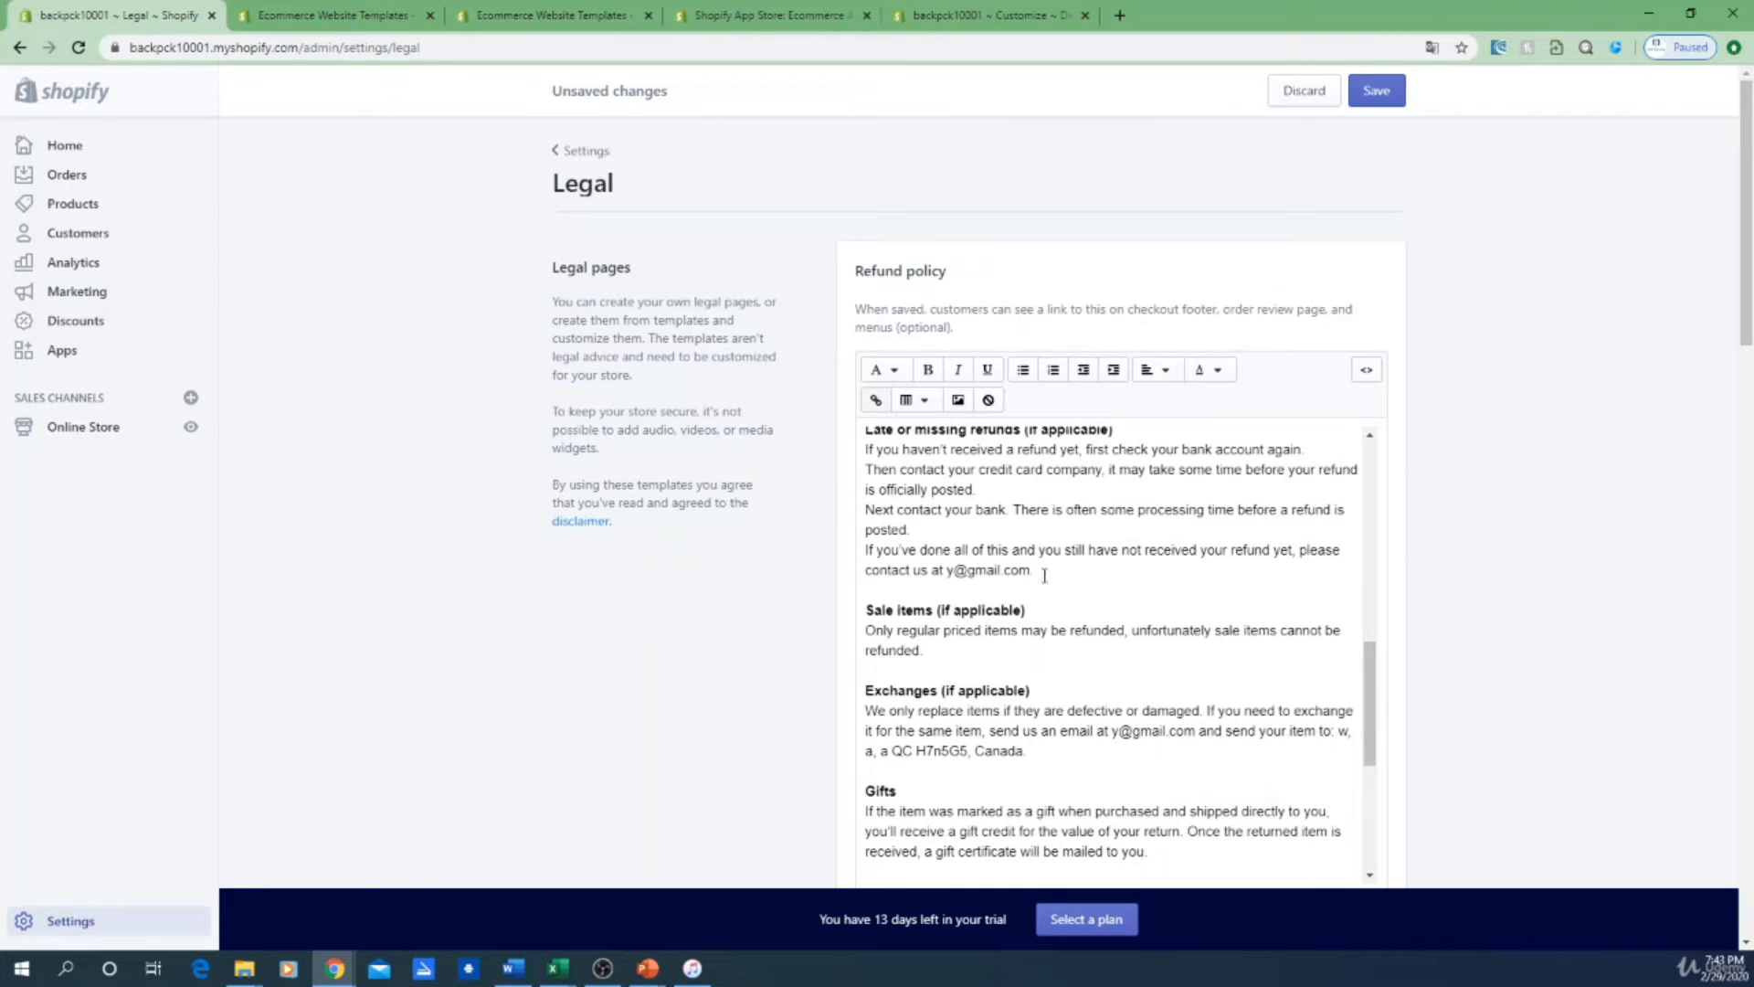
{"action": "left_click_drag", "start_coordinate": [1042, 581], "coordinate": [947, 576]}
{"action": "left_click", "coordinate": [1014, 644]}
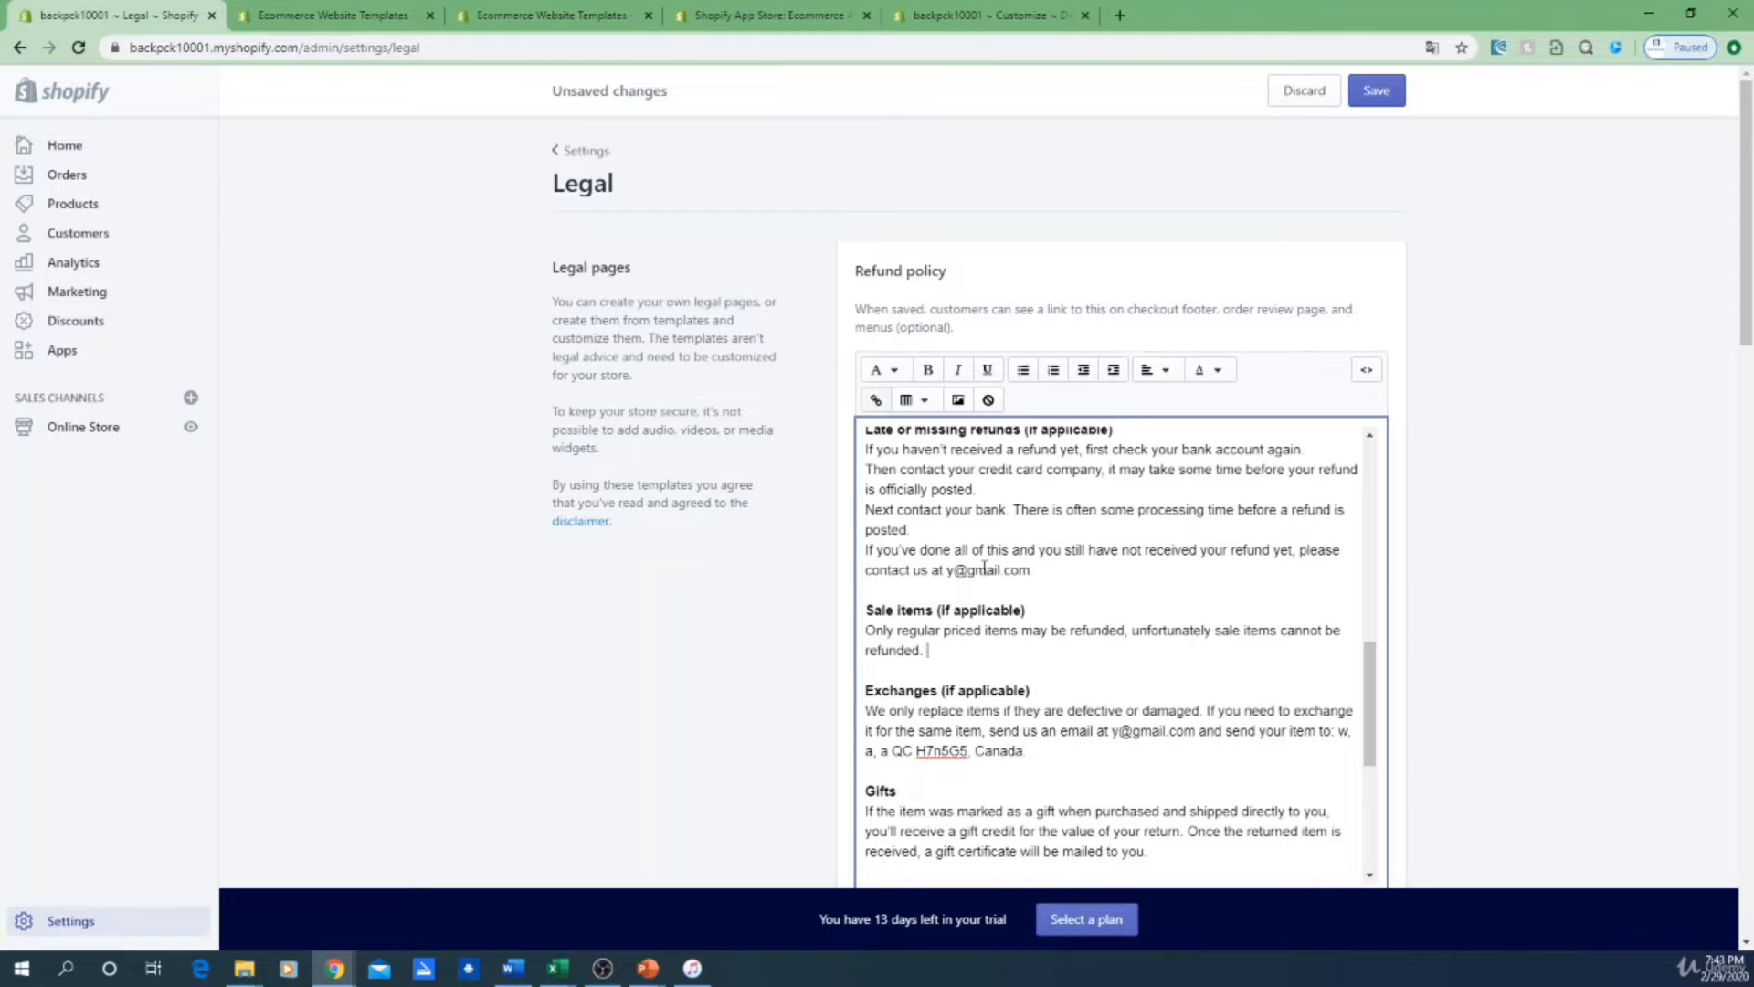
{"action": "scroll", "coordinate": [1046, 719], "scroll_direction": "down", "scroll_amount": 1}
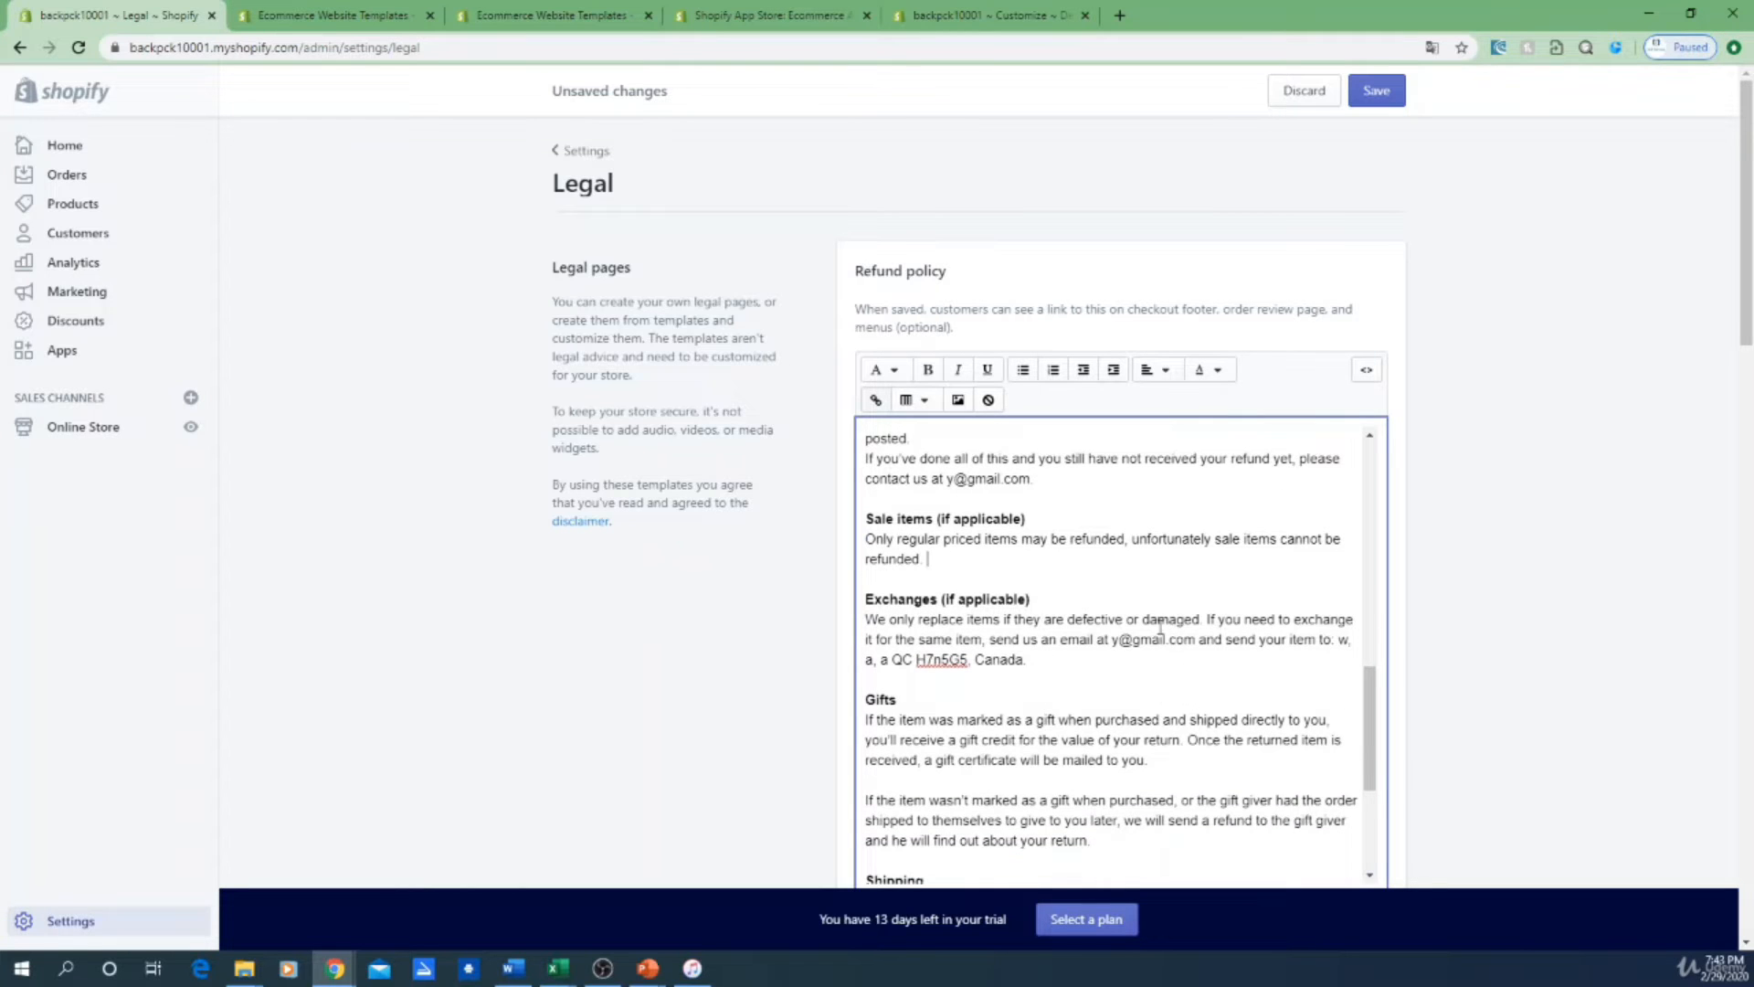
{"action": "left_click_drag", "start_coordinate": [1047, 671], "coordinate": [869, 664]}
{"action": "left_click", "coordinate": [1029, 683]}
{"action": "left_click_drag", "start_coordinate": [1039, 640], "coordinate": [1132, 640]}
{"action": "left_click", "coordinate": [1115, 640]}
{"action": "double_click", "coordinate": [1114, 640]}
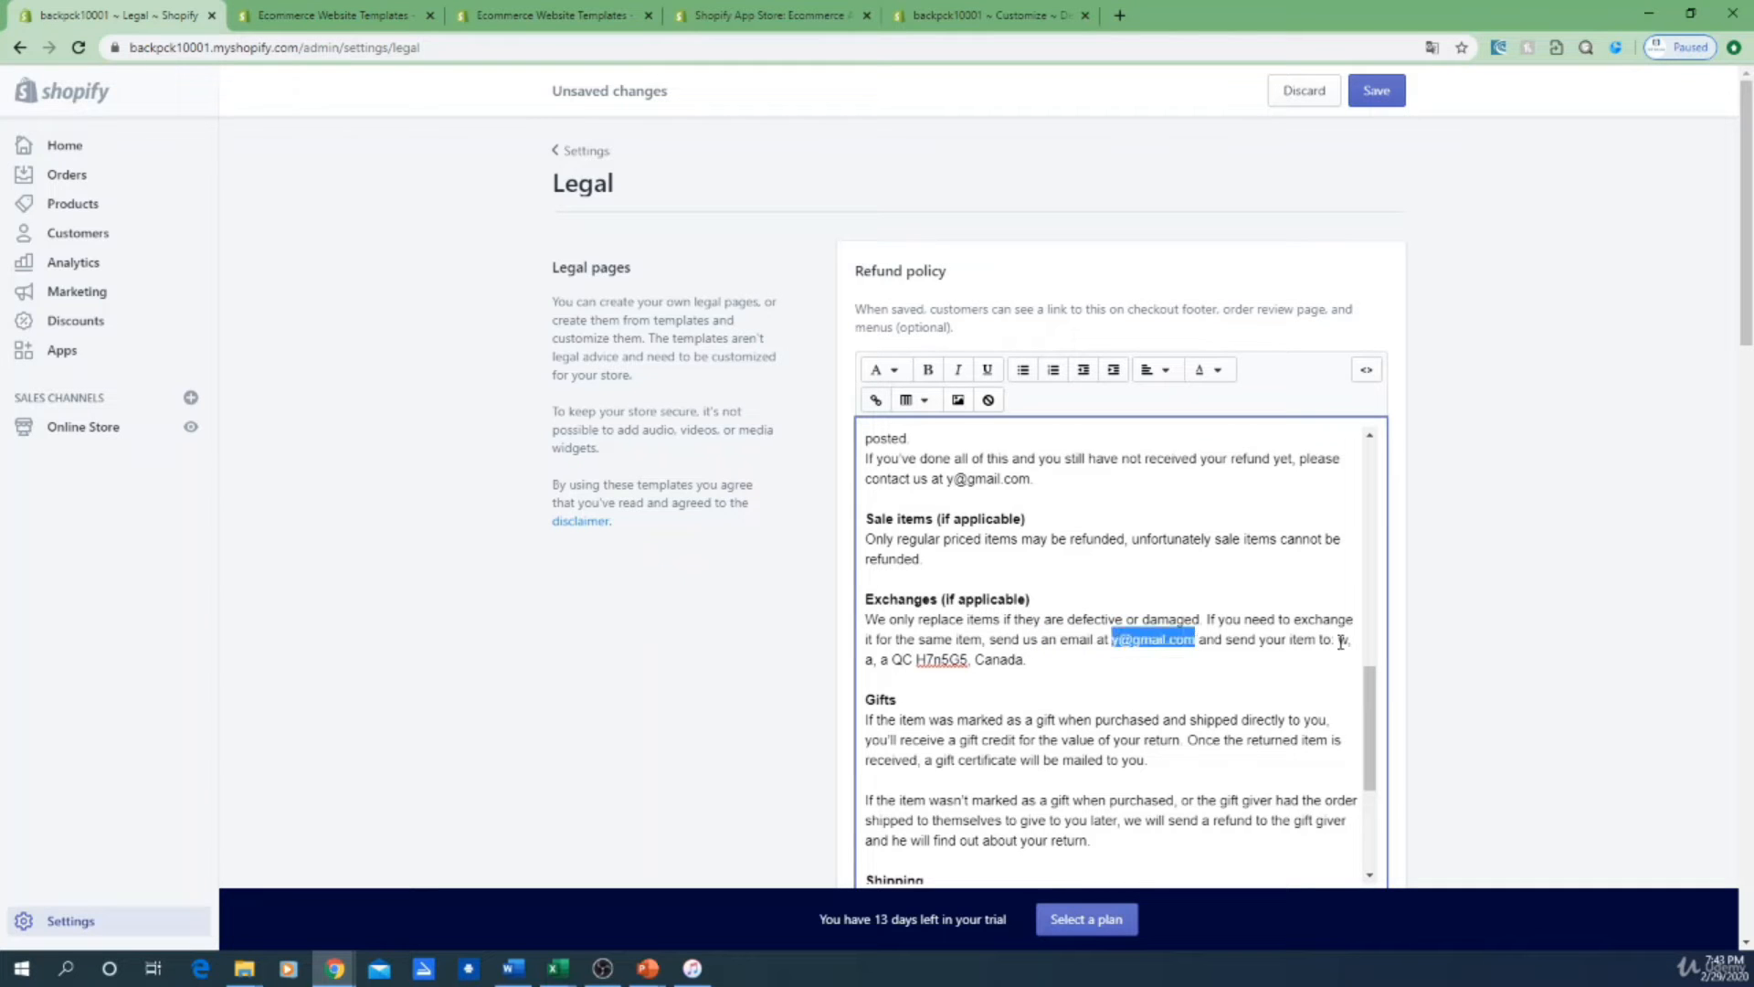
{"action": "double_click", "coordinate": [1342, 639]}
{"action": "left_click", "coordinate": [1133, 680]}
{"action": "left_click_drag", "start_coordinate": [1037, 664], "coordinate": [1340, 642]}
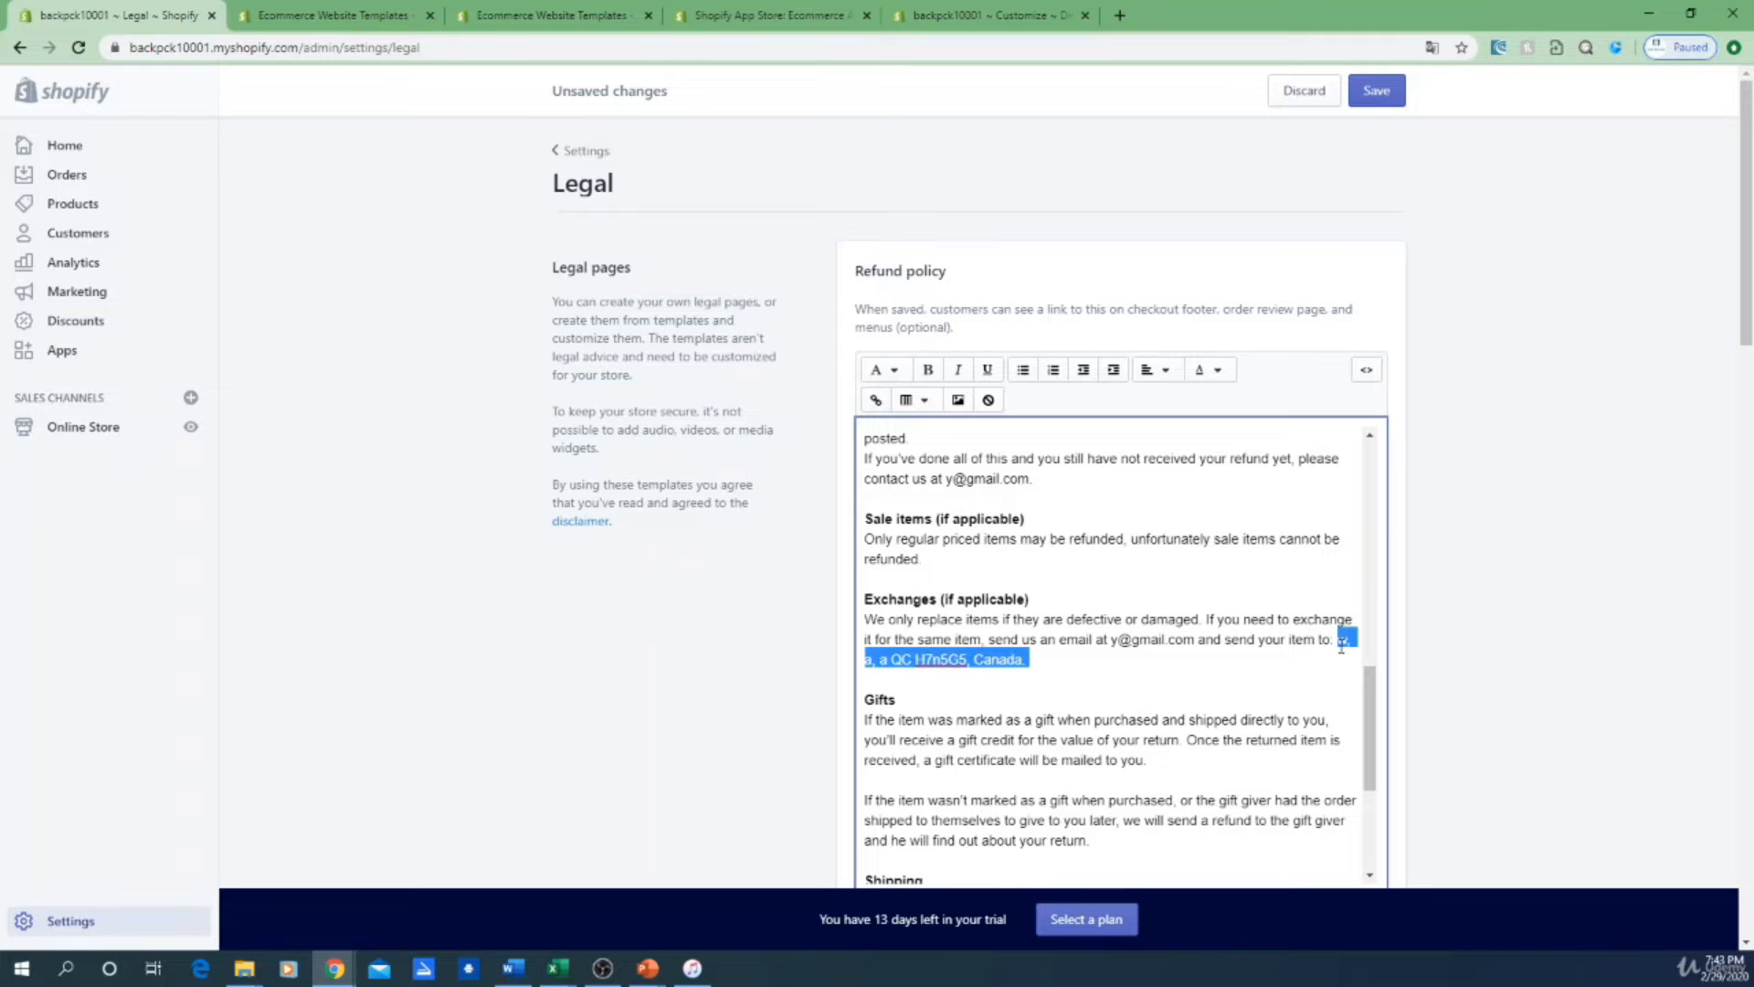
{"action": "left_click", "coordinate": [1233, 695]}
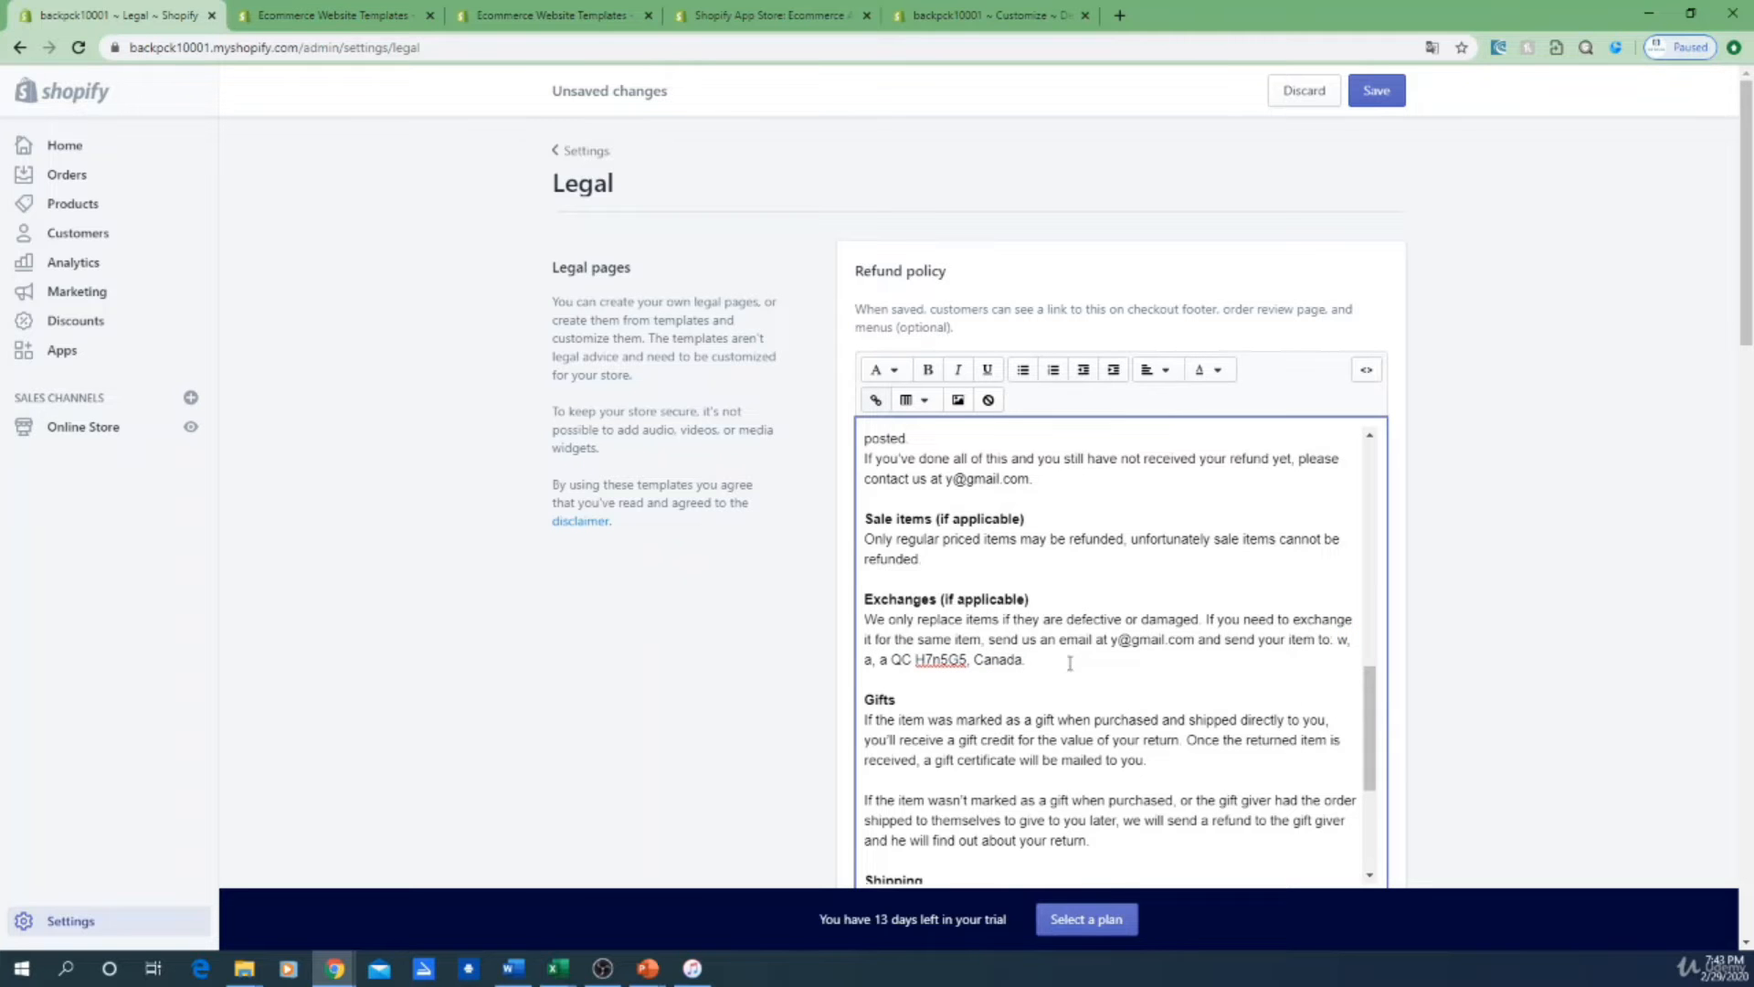
{"action": "scroll", "coordinate": [1058, 651], "scroll_direction": "down", "scroll_amount": 3}
{"action": "scroll", "coordinate": [1059, 644], "scroll_direction": "down", "scroll_amount": 2}
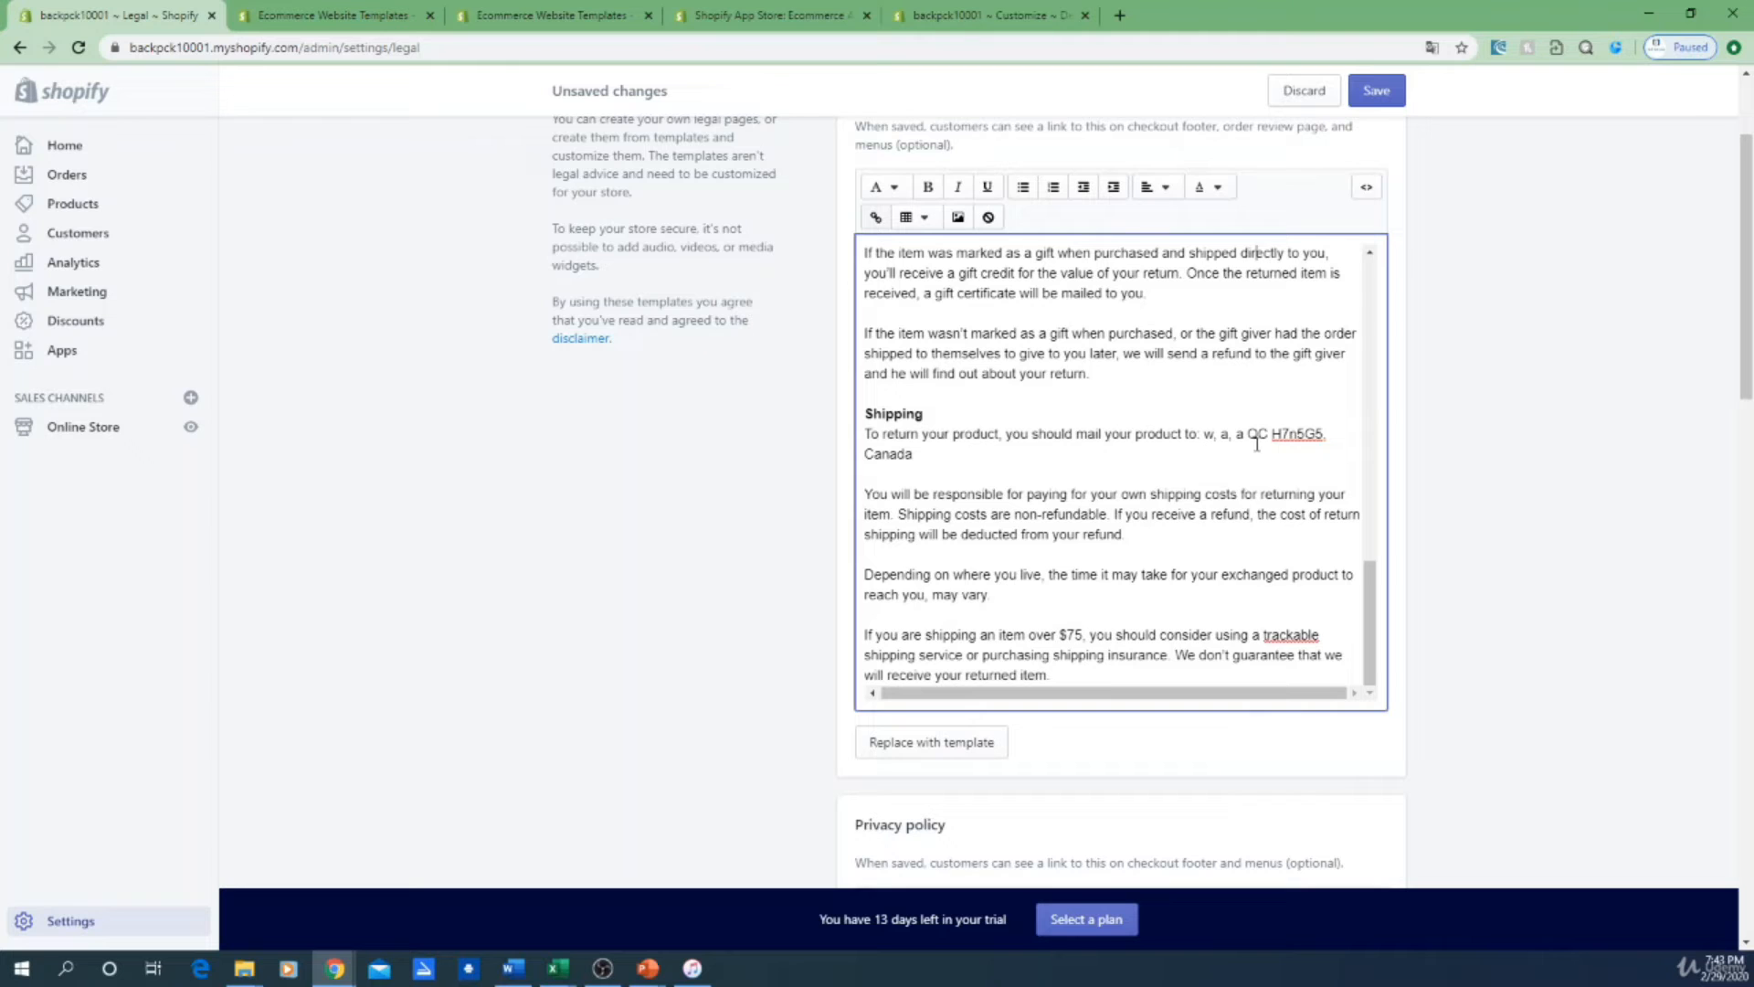
{"action": "scroll", "coordinate": [1267, 482], "scroll_direction": "down", "scroll_amount": 1}
{"action": "scroll", "coordinate": [1663, 546], "scroll_direction": "down", "scroll_amount": 2}
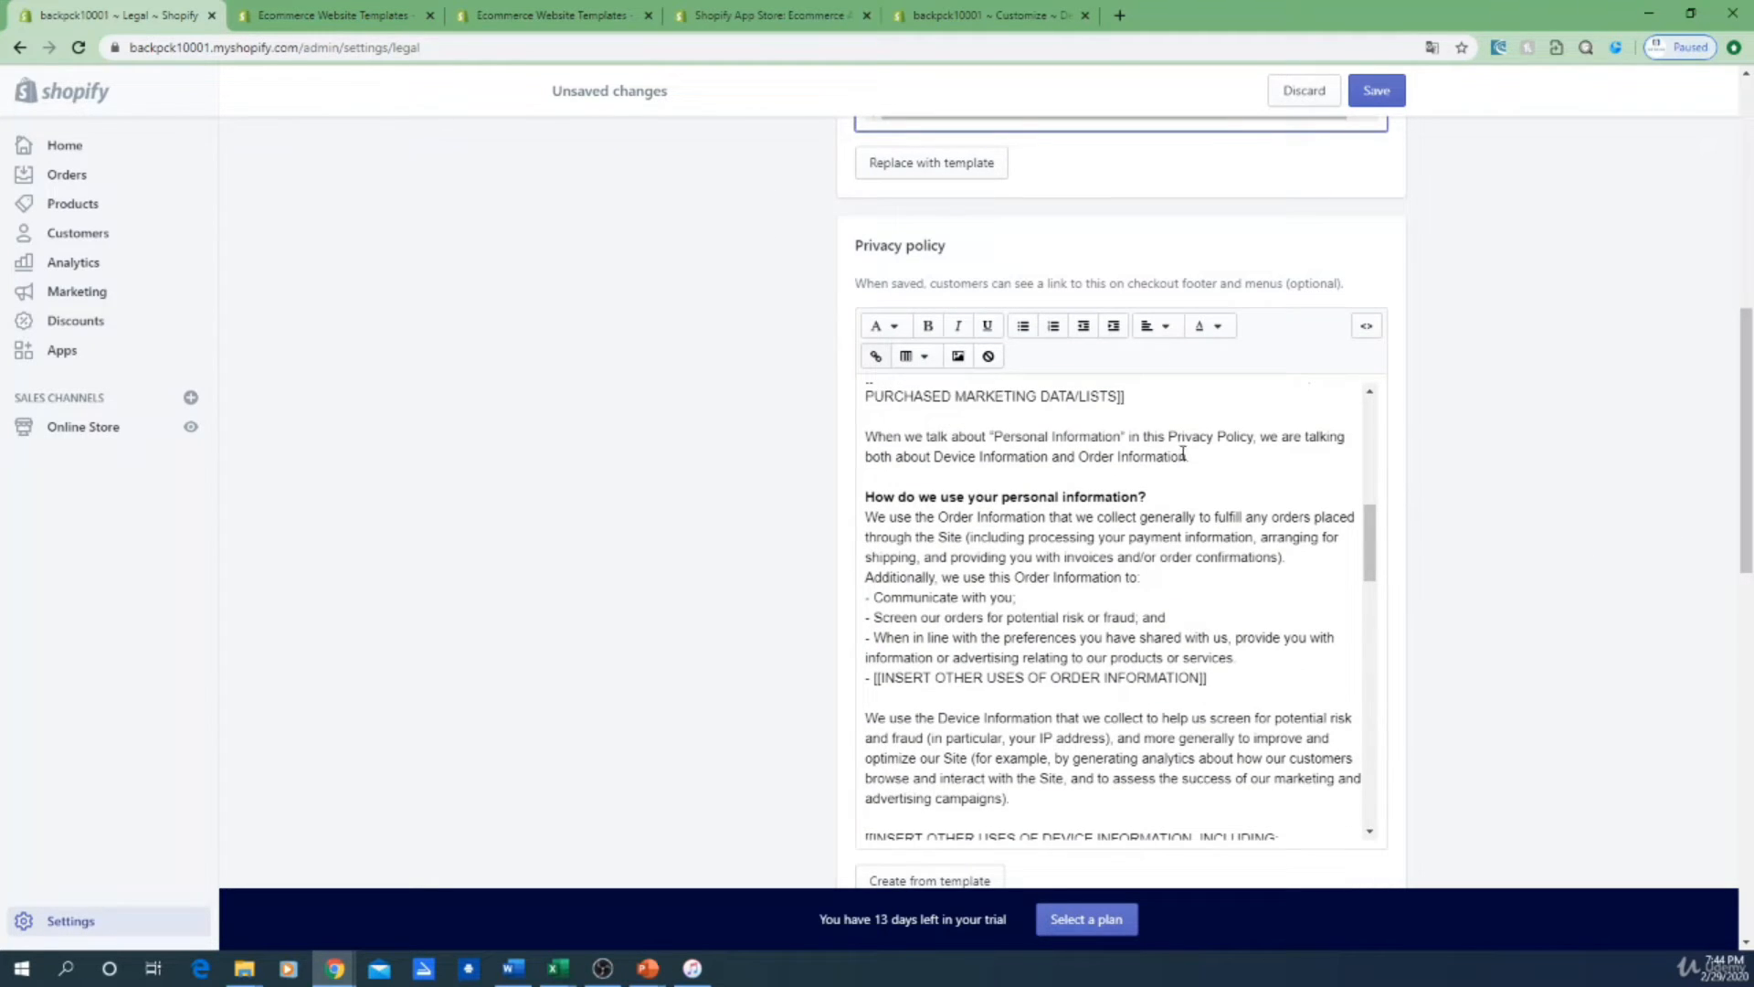
{"action": "scroll", "coordinate": [1182, 453], "scroll_direction": "up", "scroll_amount": 1}
{"action": "left_click", "coordinate": [875, 769]}
{"action": "scroll", "coordinate": [1297, 756], "scroll_direction": "up", "scroll_amount": 1}
{"action": "scroll", "coordinate": [1318, 753], "scroll_direction": "up", "scroll_amount": 5}
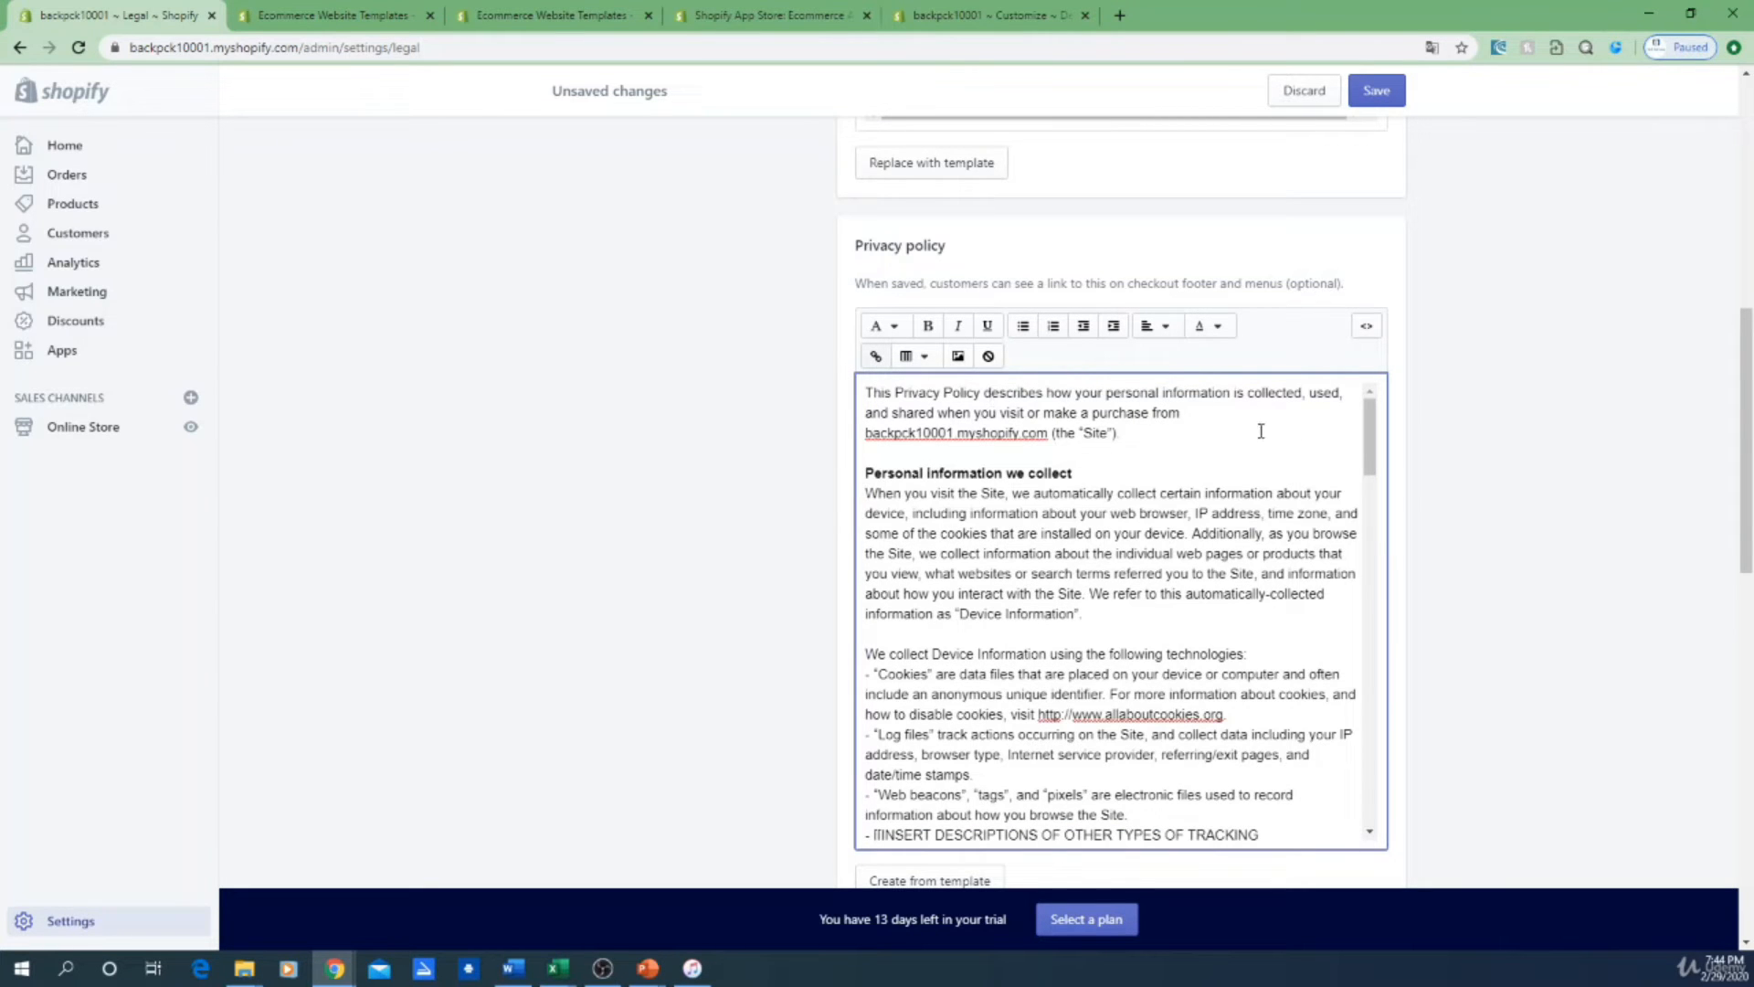
{"action": "left_click_drag", "start_coordinate": [866, 433], "coordinate": [1120, 435]}
{"action": "left_click", "coordinate": [1042, 453]}
{"action": "scroll", "coordinate": [1124, 544], "scroll_direction": "down", "scroll_amount": 3}
{"action": "scroll", "coordinate": [1113, 541], "scroll_direction": "up", "scroll_amount": 1}
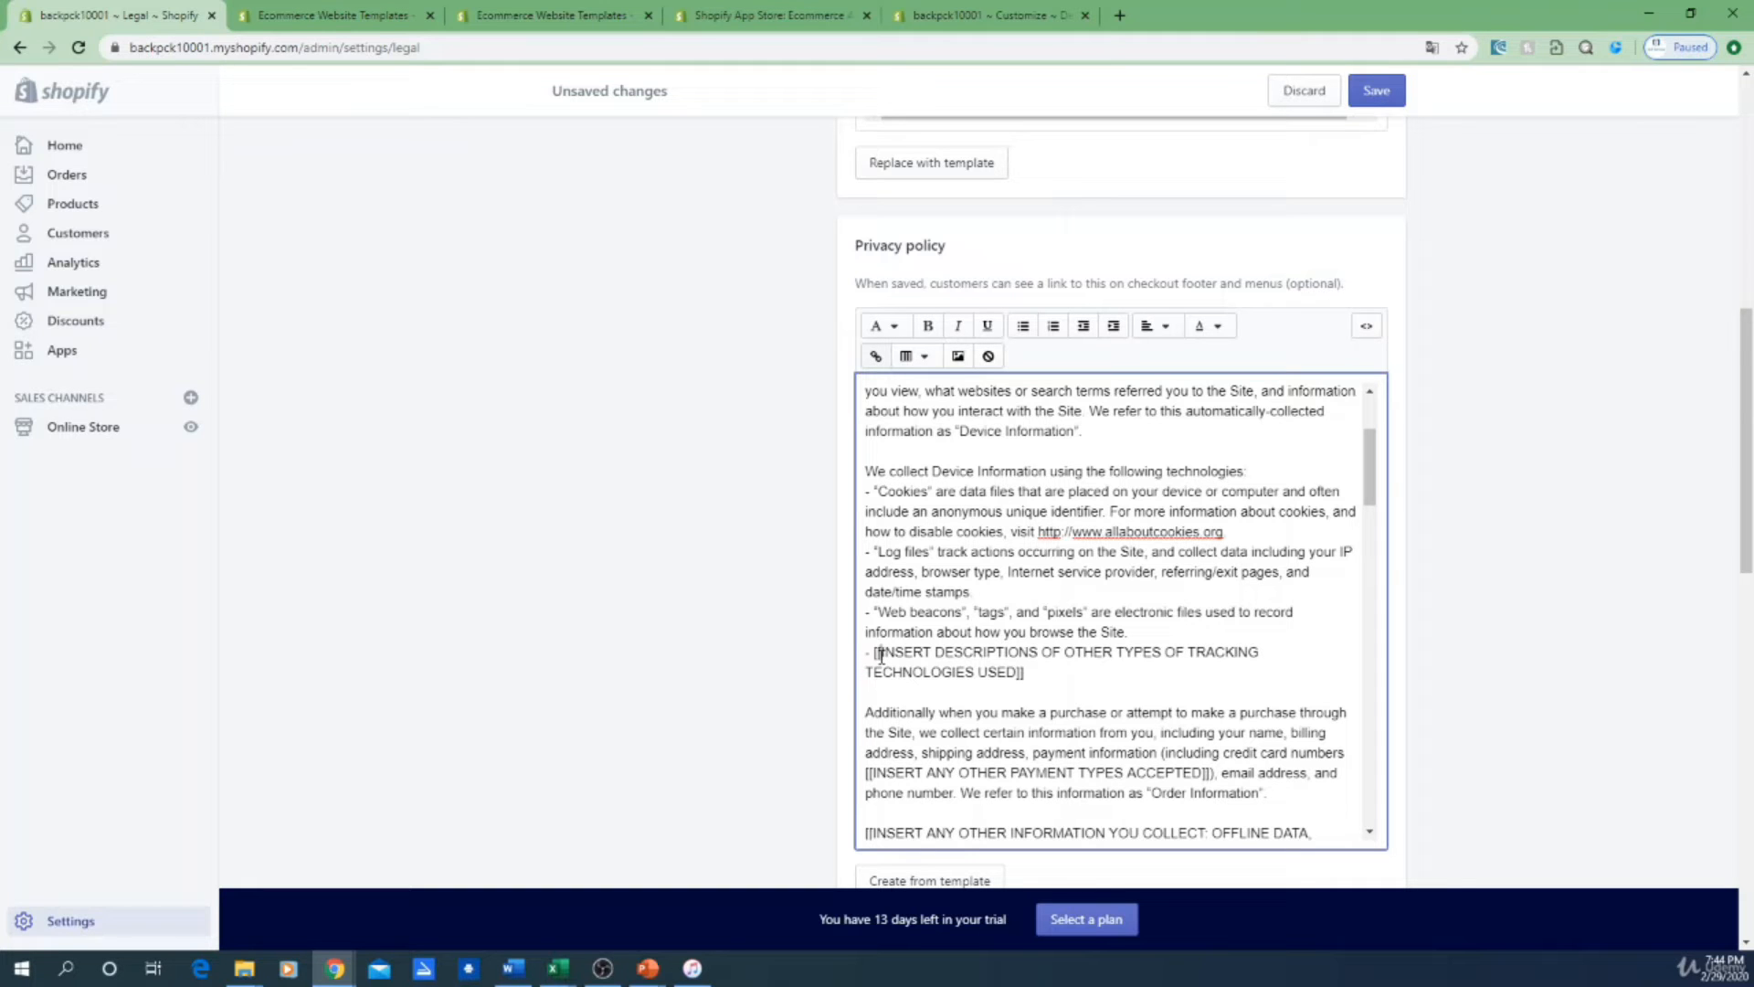
{"action": "mouse_move", "coordinate": [881, 654]}
{"action": "left_mouse_down"}
{"action": "mouse_move", "coordinate": [1036, 668]}
{"action": "mouse_move", "coordinate": [875, 650]}
{"action": "left_mouse_up"}
{"action": "left_click", "coordinate": [1036, 668]}
{"action": "left_click", "coordinate": [959, 705]}
{"action": "scroll", "coordinate": [1091, 690], "scroll_direction": "down", "scroll_amount": 2}
{"action": "left_click", "coordinate": [1109, 670]}
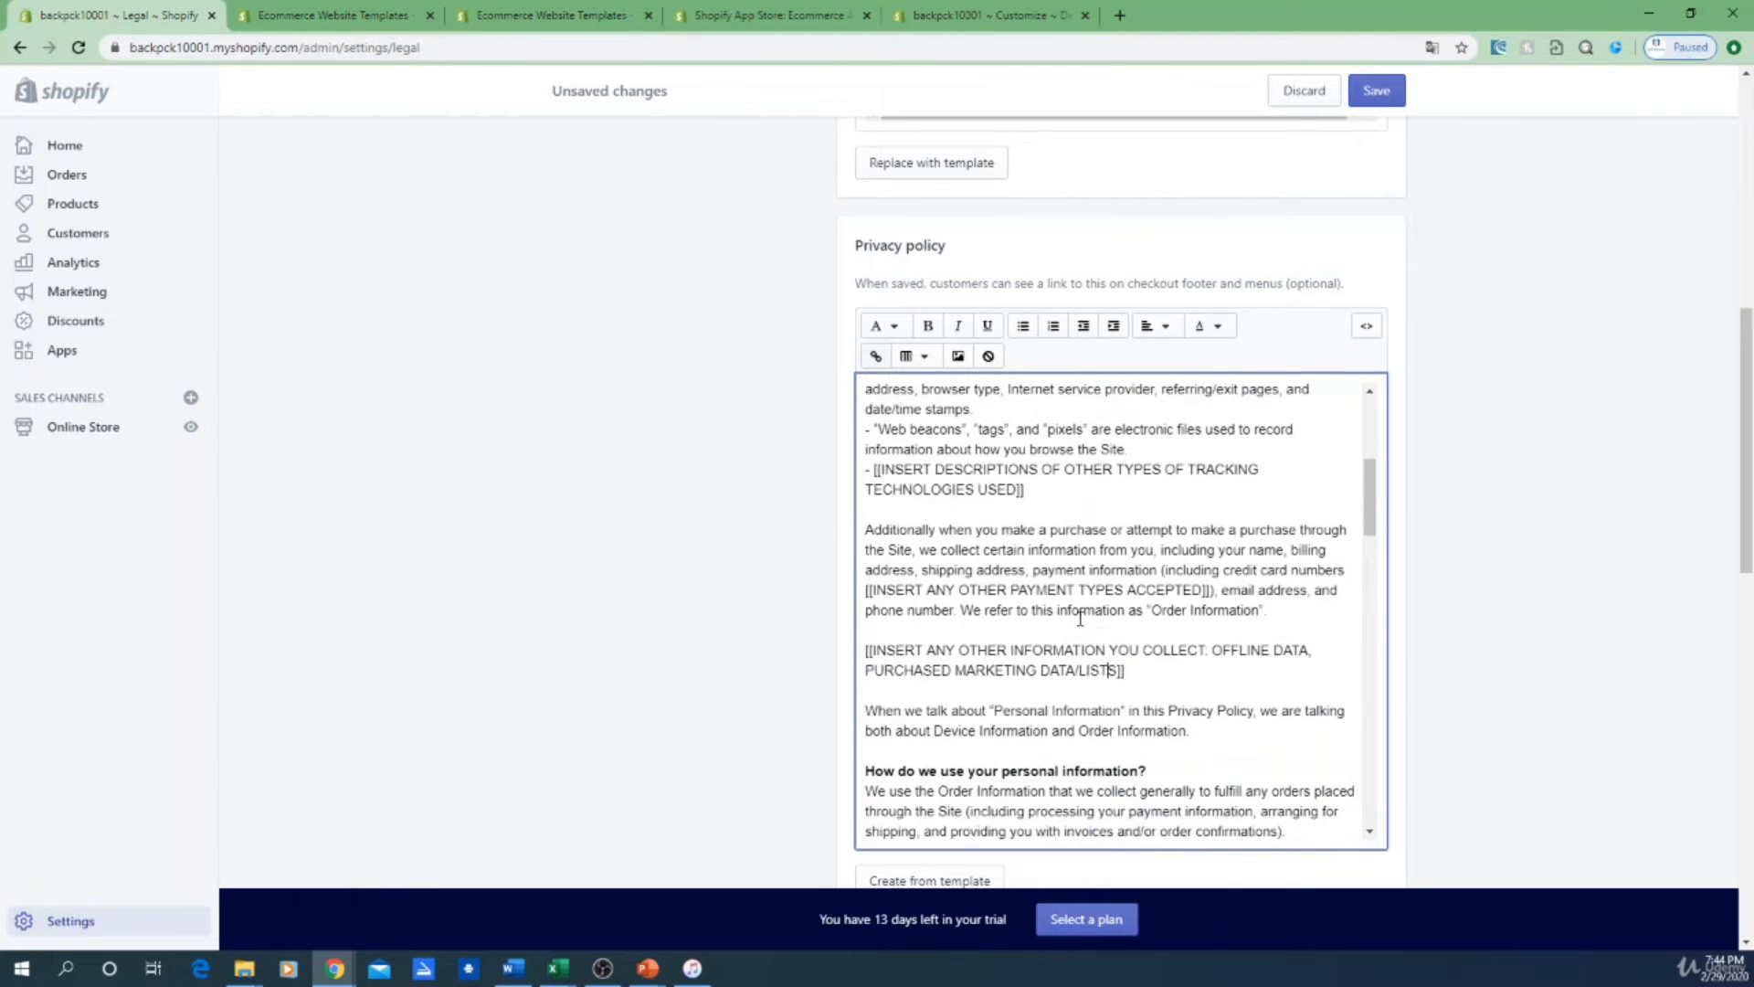
{"action": "left_click_drag", "start_coordinate": [884, 590], "coordinate": [1196, 595]}
{"action": "left_click", "coordinate": [1193, 599]}
{"action": "scroll", "coordinate": [1120, 662], "scroll_direction": "down", "scroll_amount": 3}
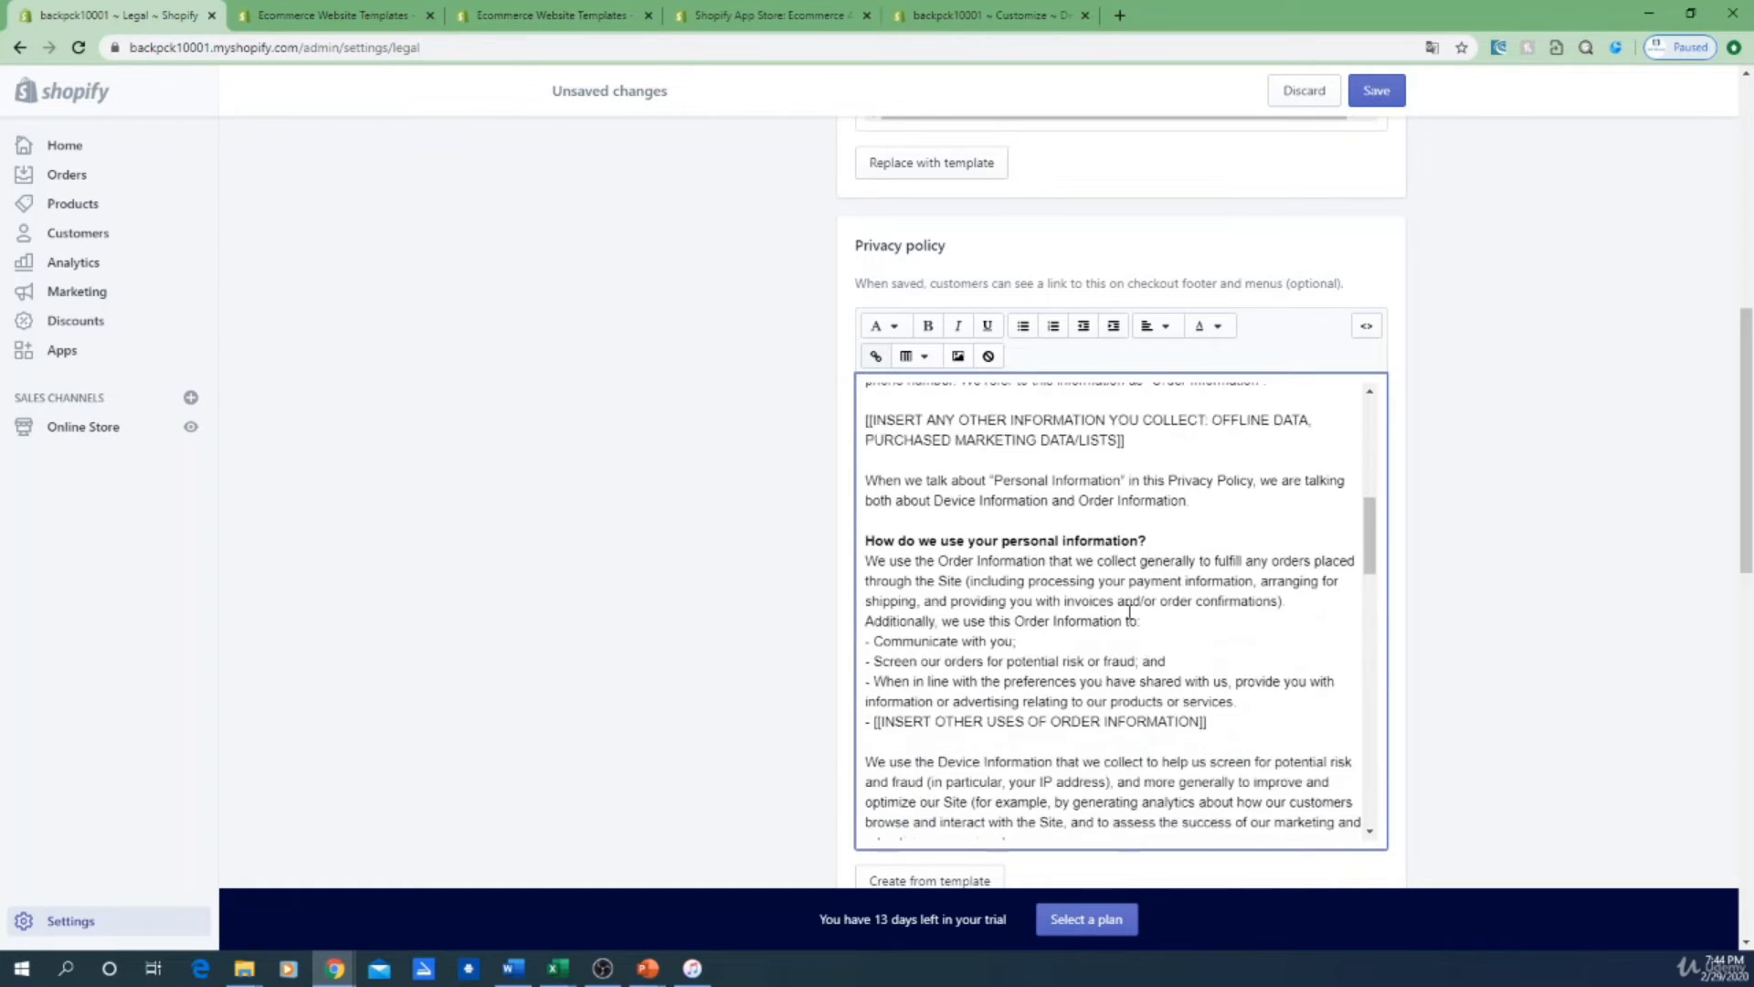
{"action": "scroll", "coordinate": [1126, 613], "scroll_direction": "down", "scroll_amount": 5}
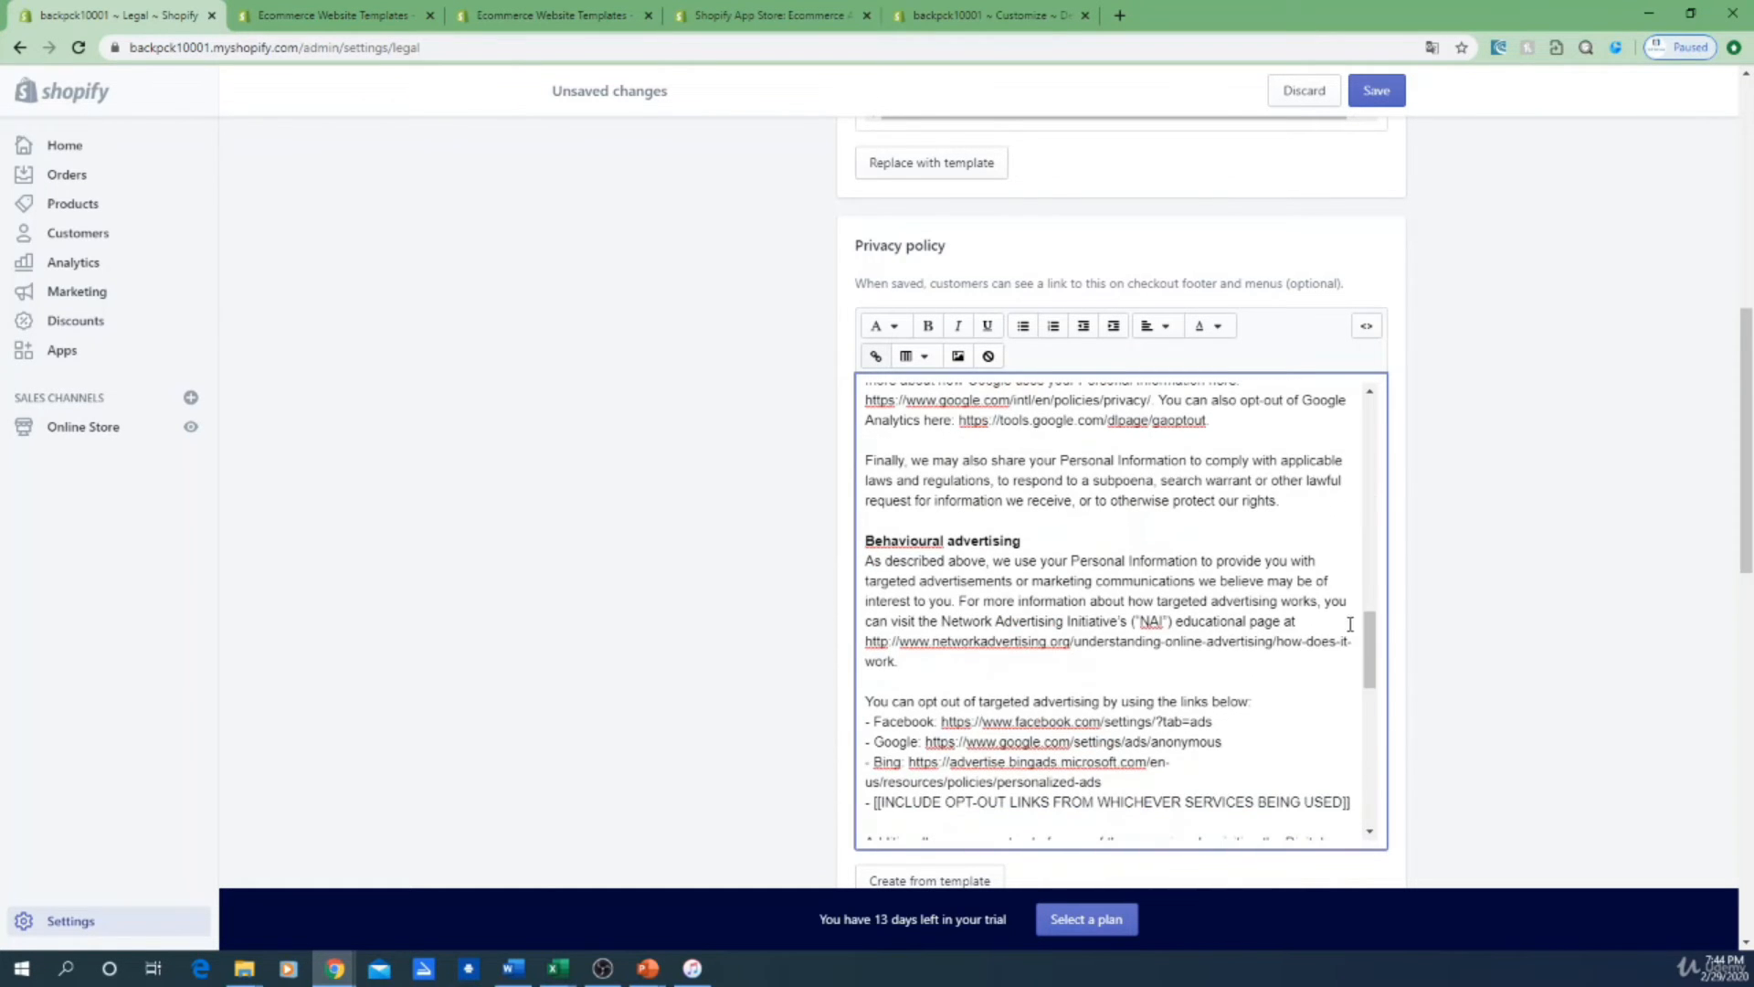
{"action": "scroll", "coordinate": [1130, 722], "scroll_direction": "down", "scroll_amount": 10}
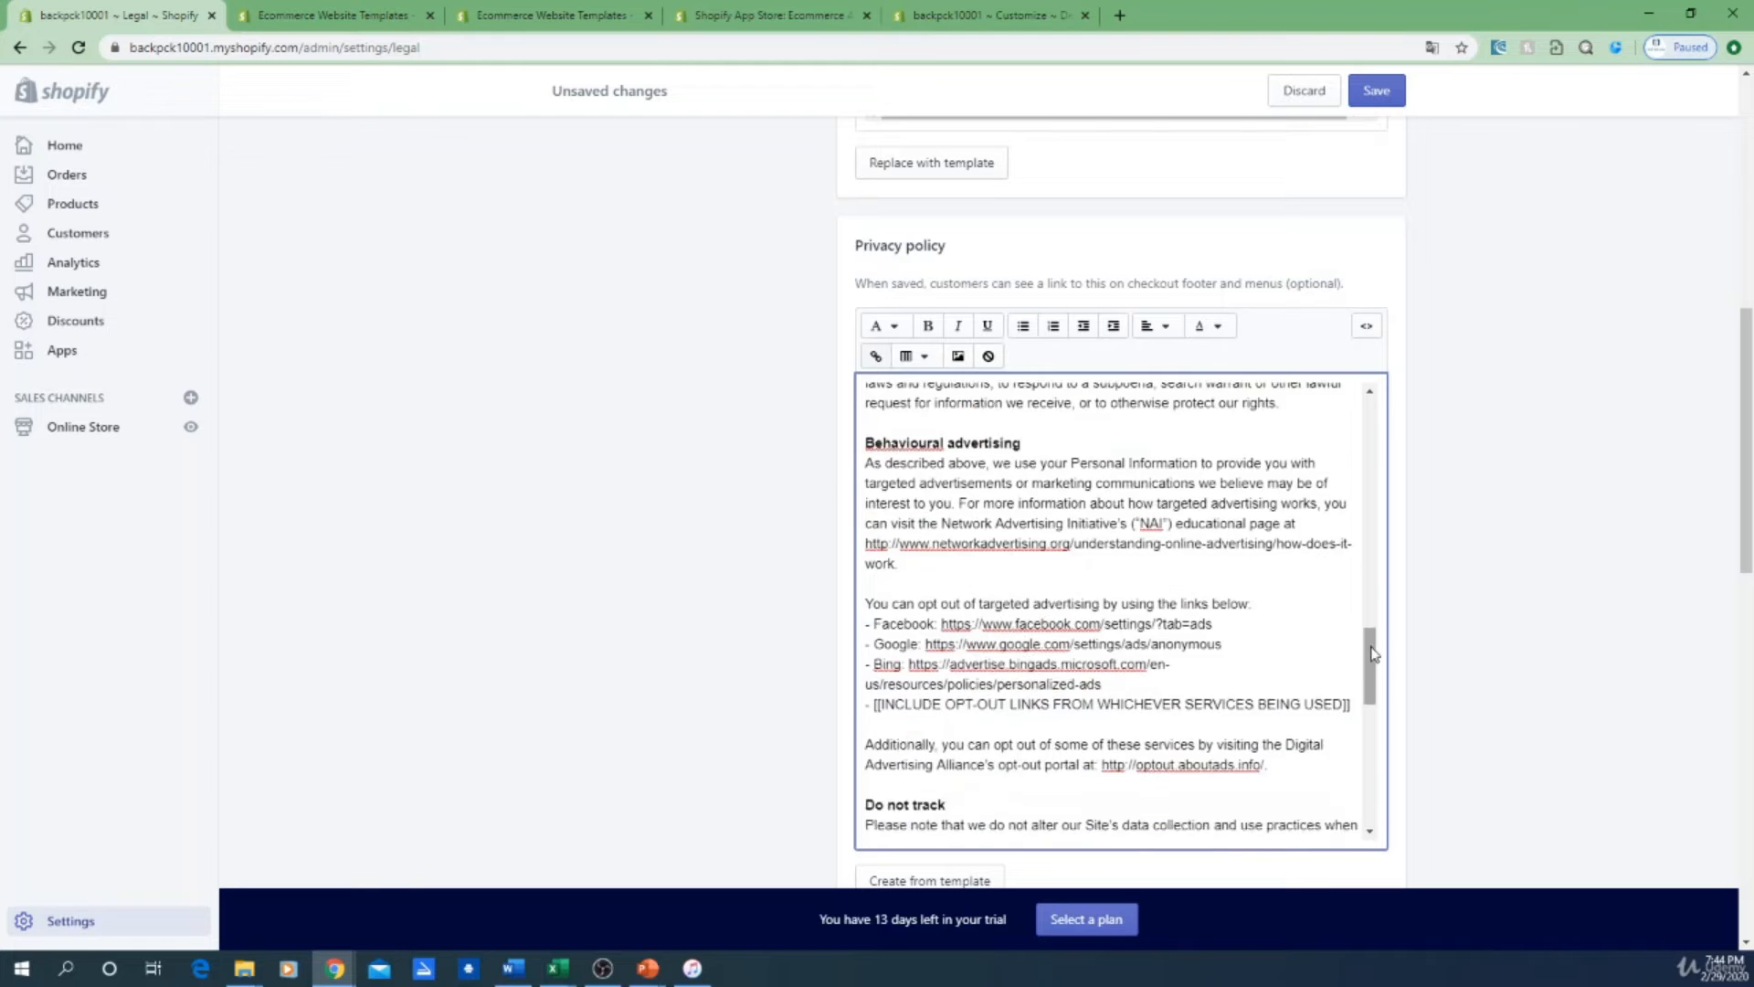
{"action": "scroll", "coordinate": [1310, 647], "scroll_direction": "down", "scroll_amount": 2}
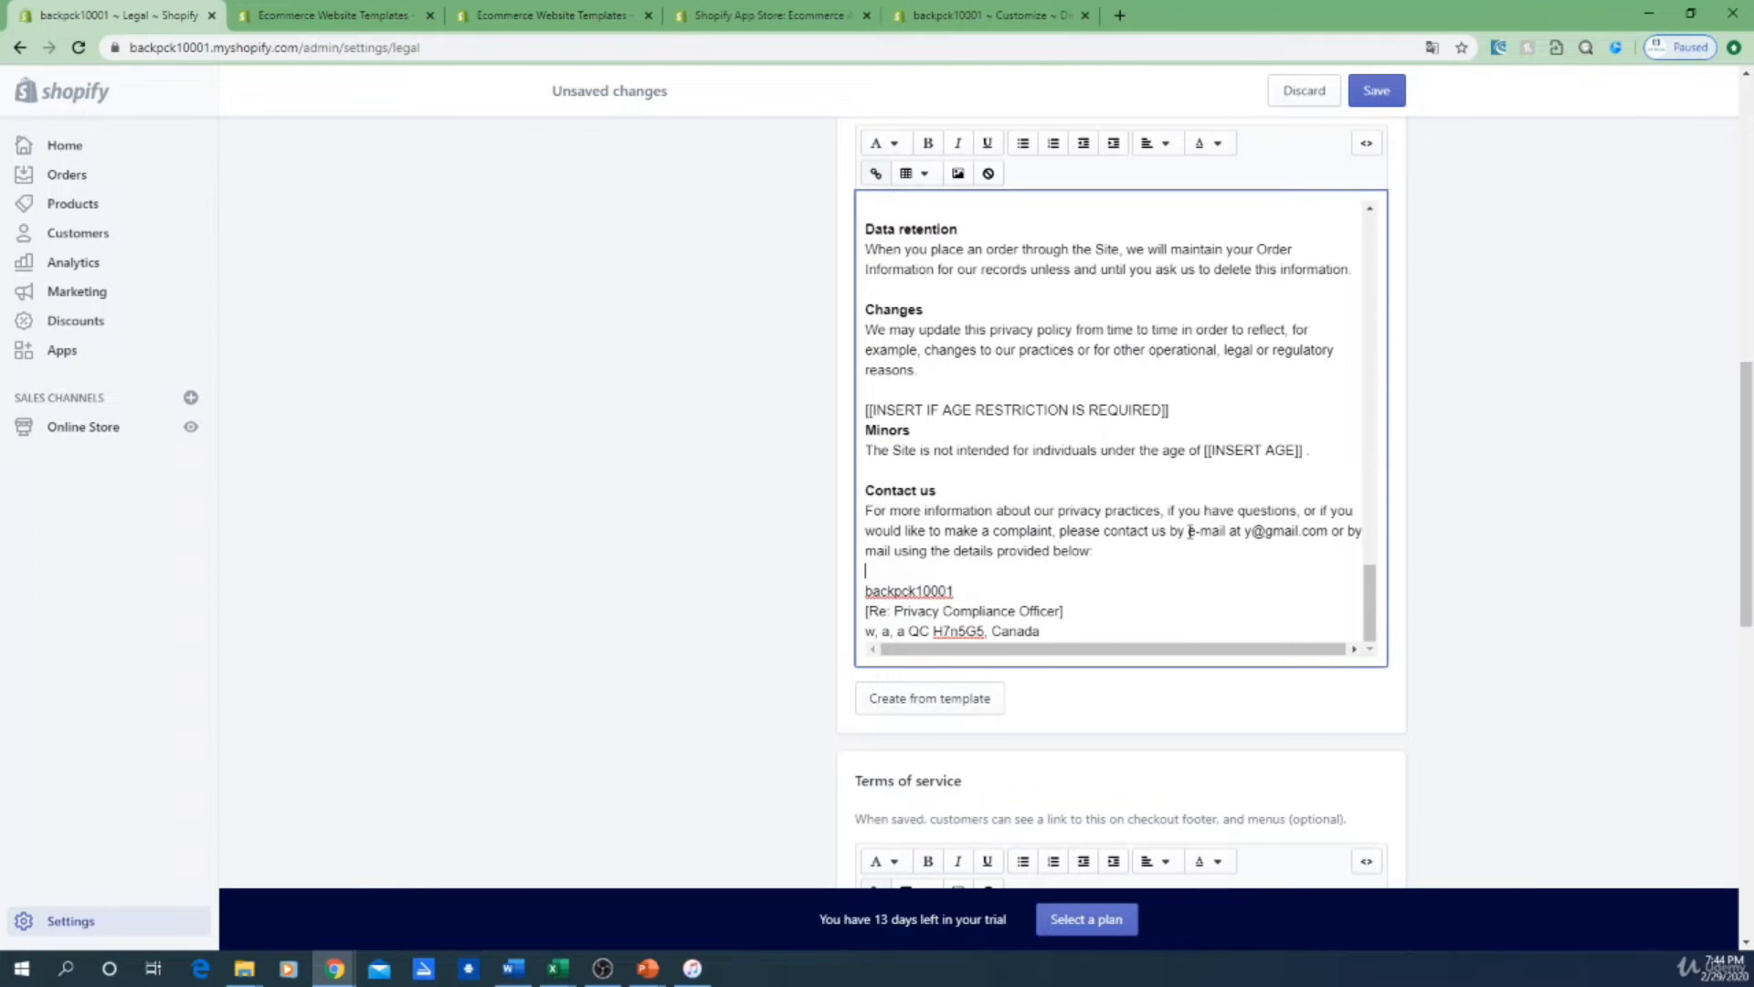
{"action": "scroll", "coordinate": [1472, 560], "scroll_direction": "down", "scroll_amount": 4}
{"action": "scroll", "coordinate": [1170, 666], "scroll_direction": "down", "scroll_amount": 8}
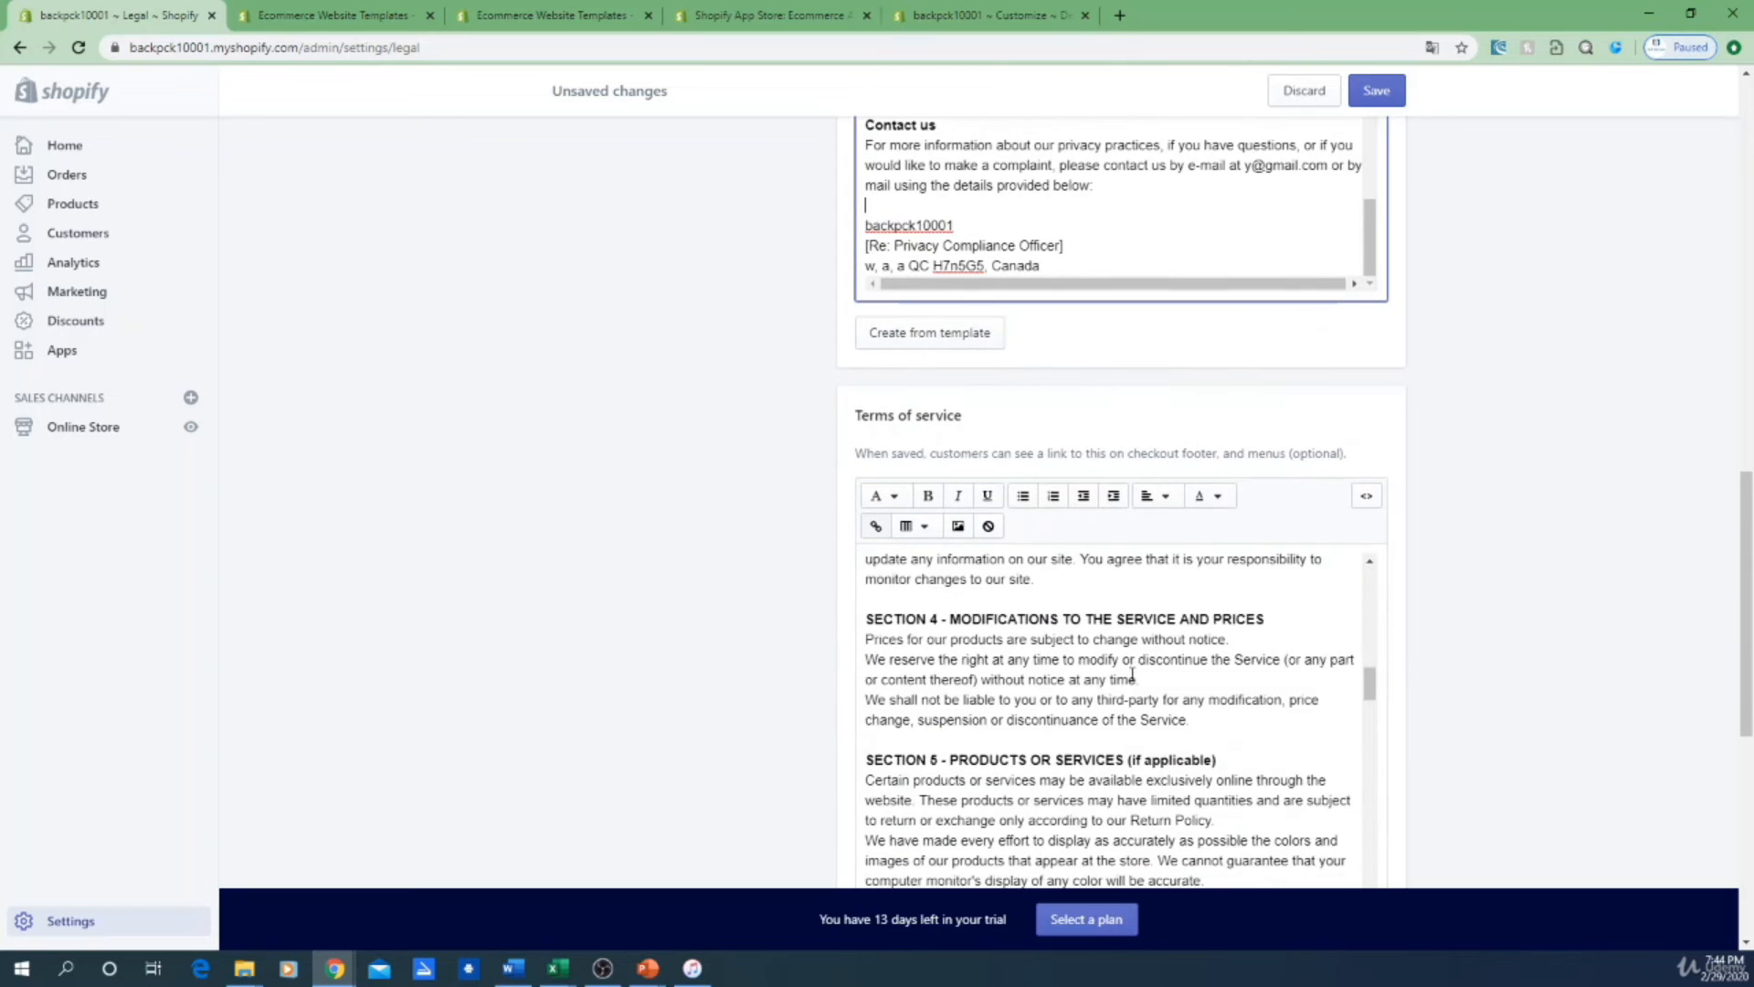
{"action": "scroll", "coordinate": [1137, 671], "scroll_direction": "down", "scroll_amount": 4}
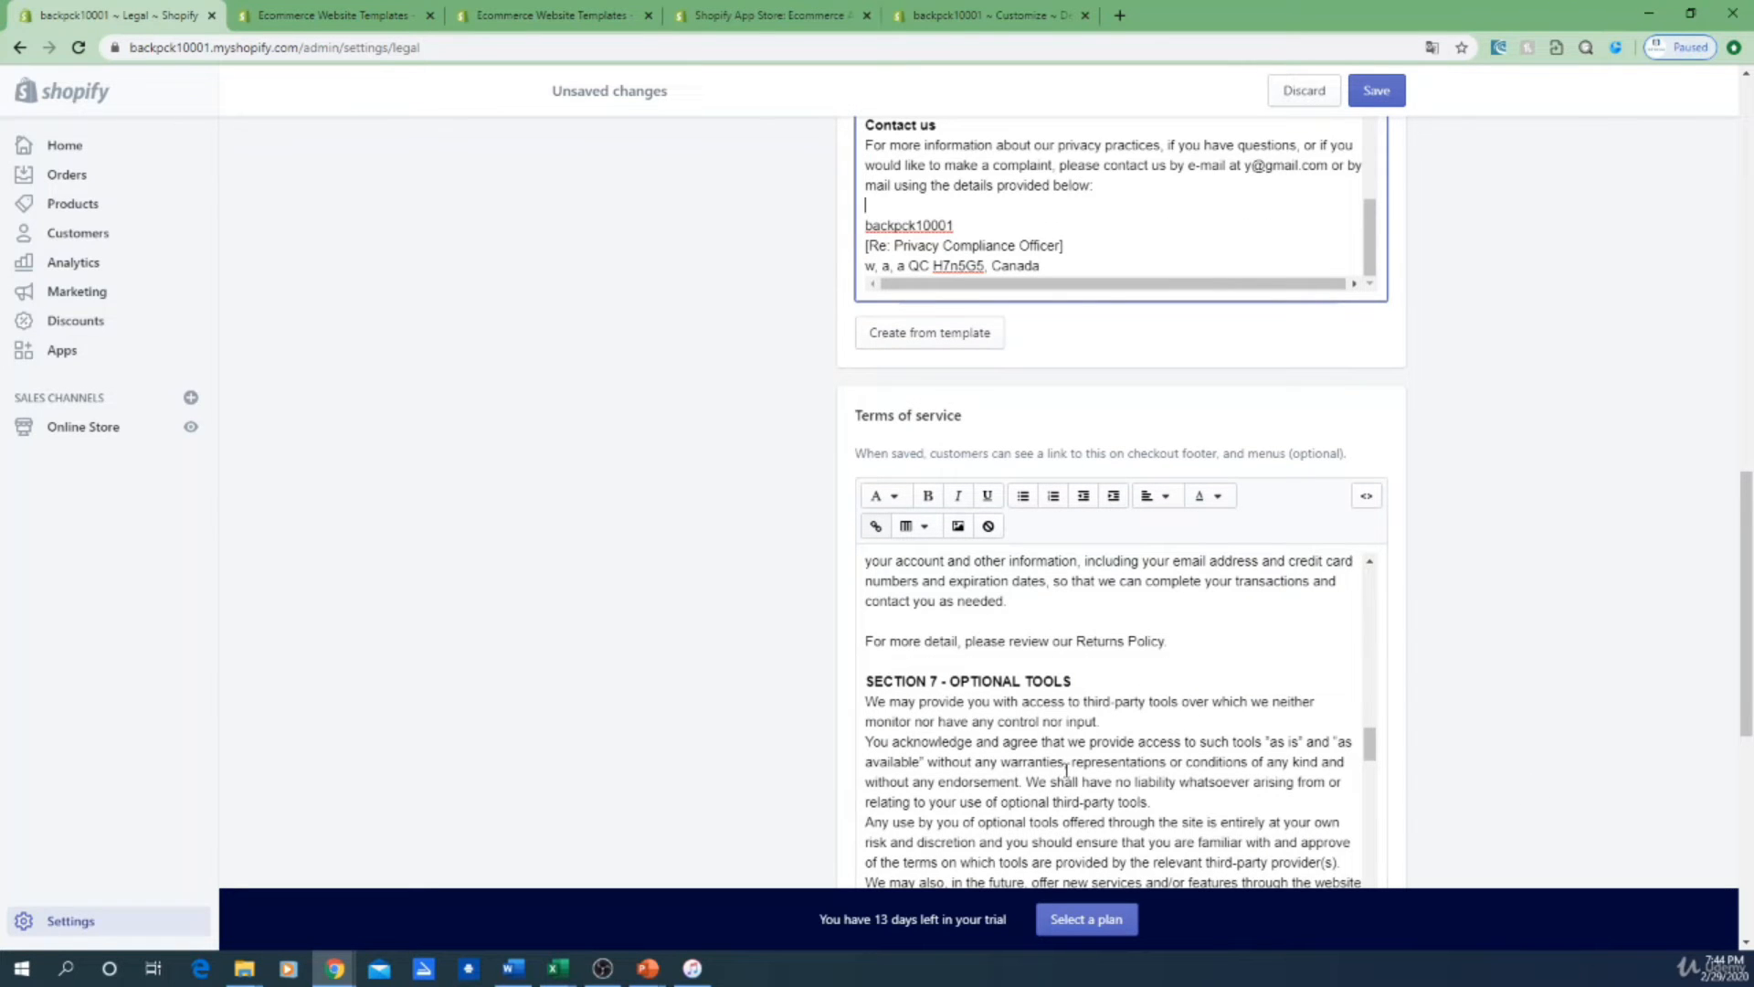
{"action": "scroll", "coordinate": [1176, 801], "scroll_direction": "up", "scroll_amount": 3}
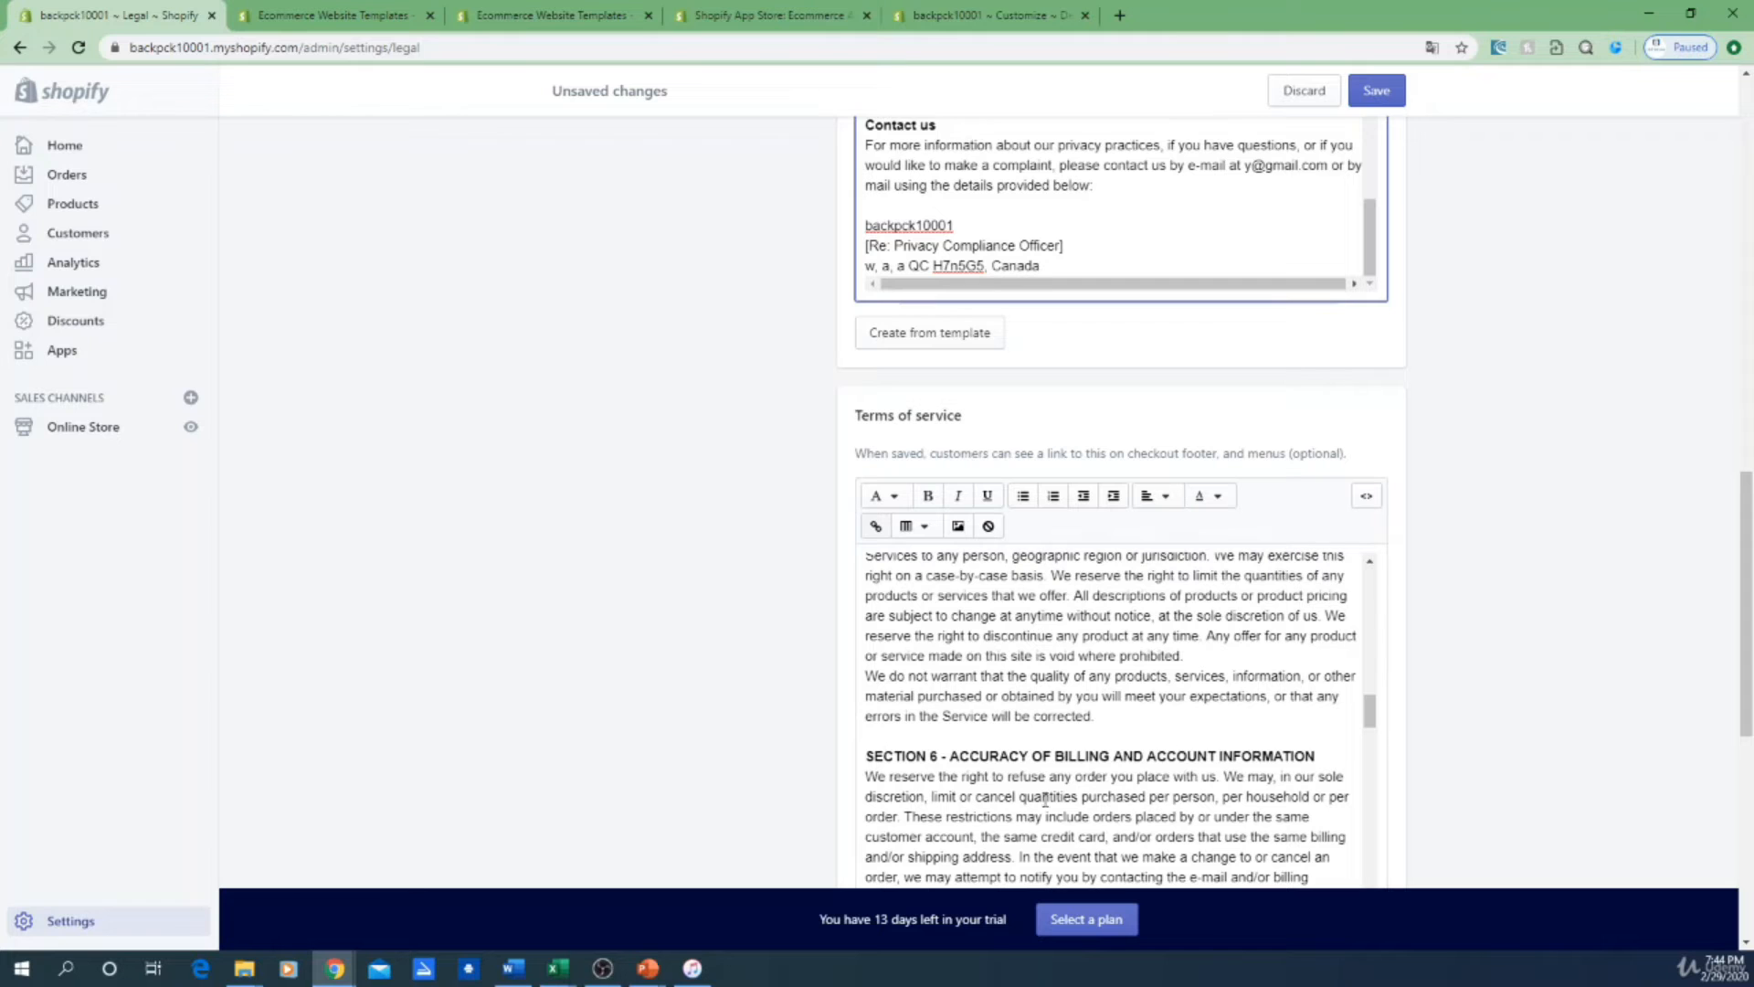
{"action": "scroll", "coordinate": [1425, 764], "scroll_direction": "up", "scroll_amount": 2}
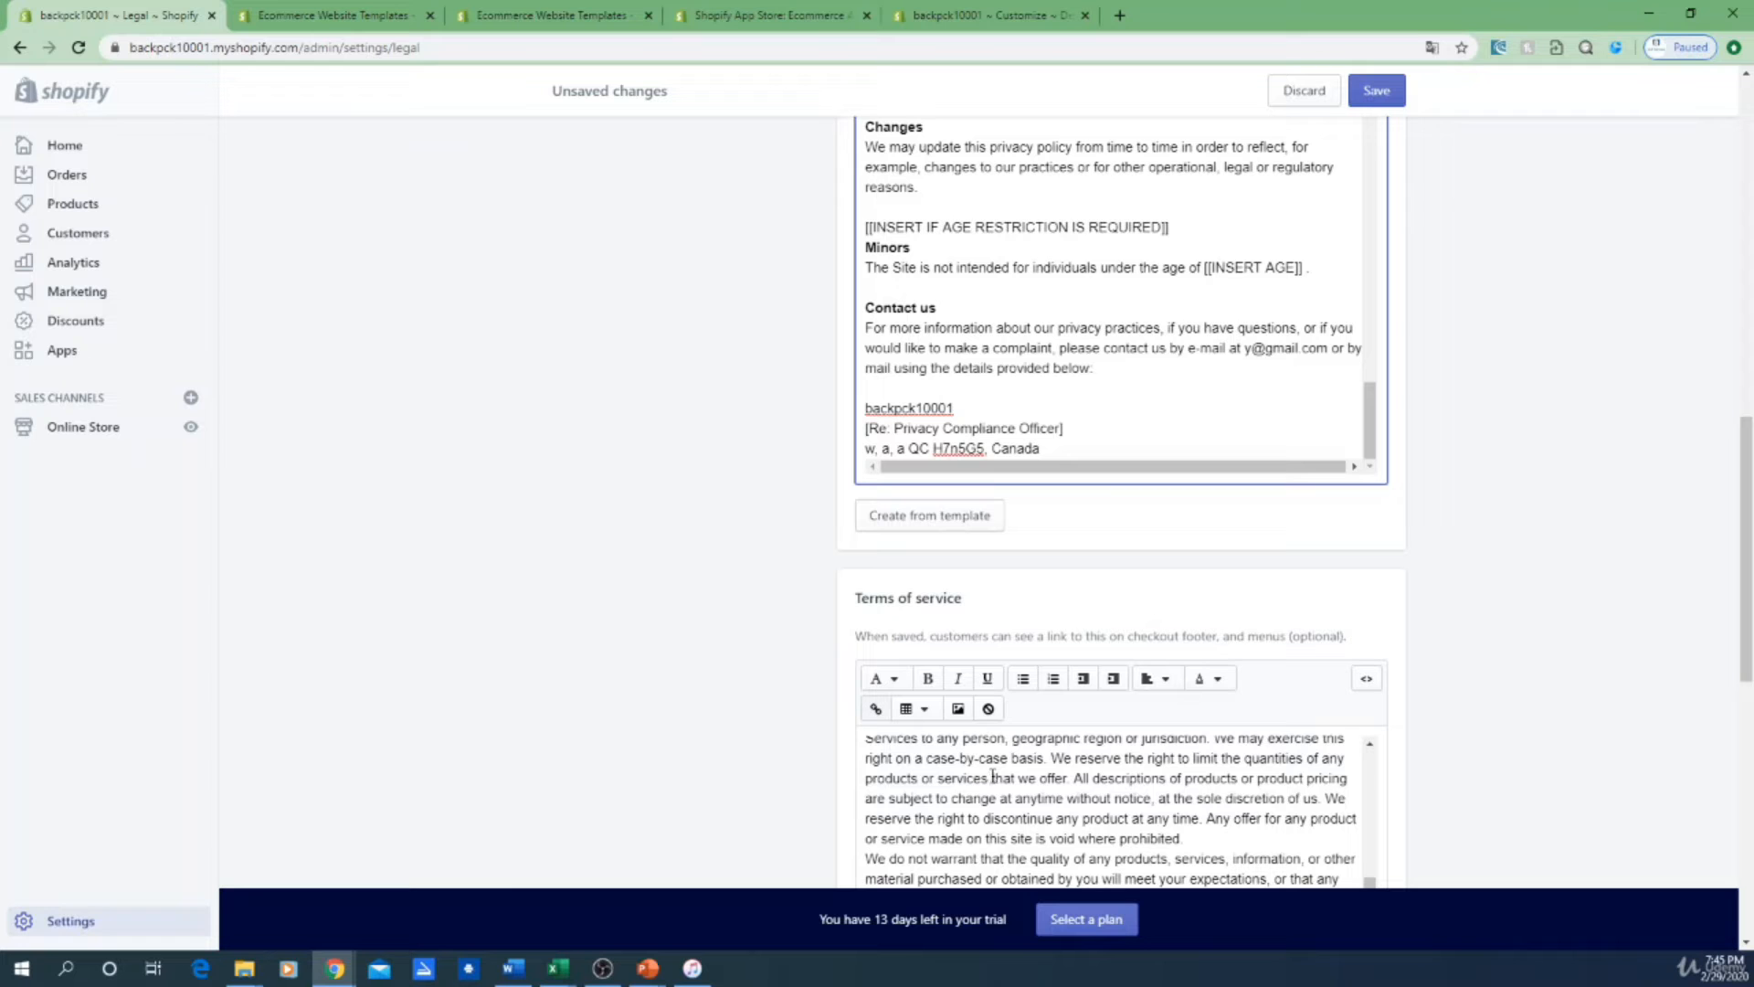
{"action": "scroll", "coordinate": [1088, 764], "scroll_direction": "down", "scroll_amount": 2}
{"action": "scroll", "coordinate": [1645, 727], "scroll_direction": "down", "scroll_amount": 5}
{"action": "scroll", "coordinate": [1211, 580], "scroll_direction": "down", "scroll_amount": 5}
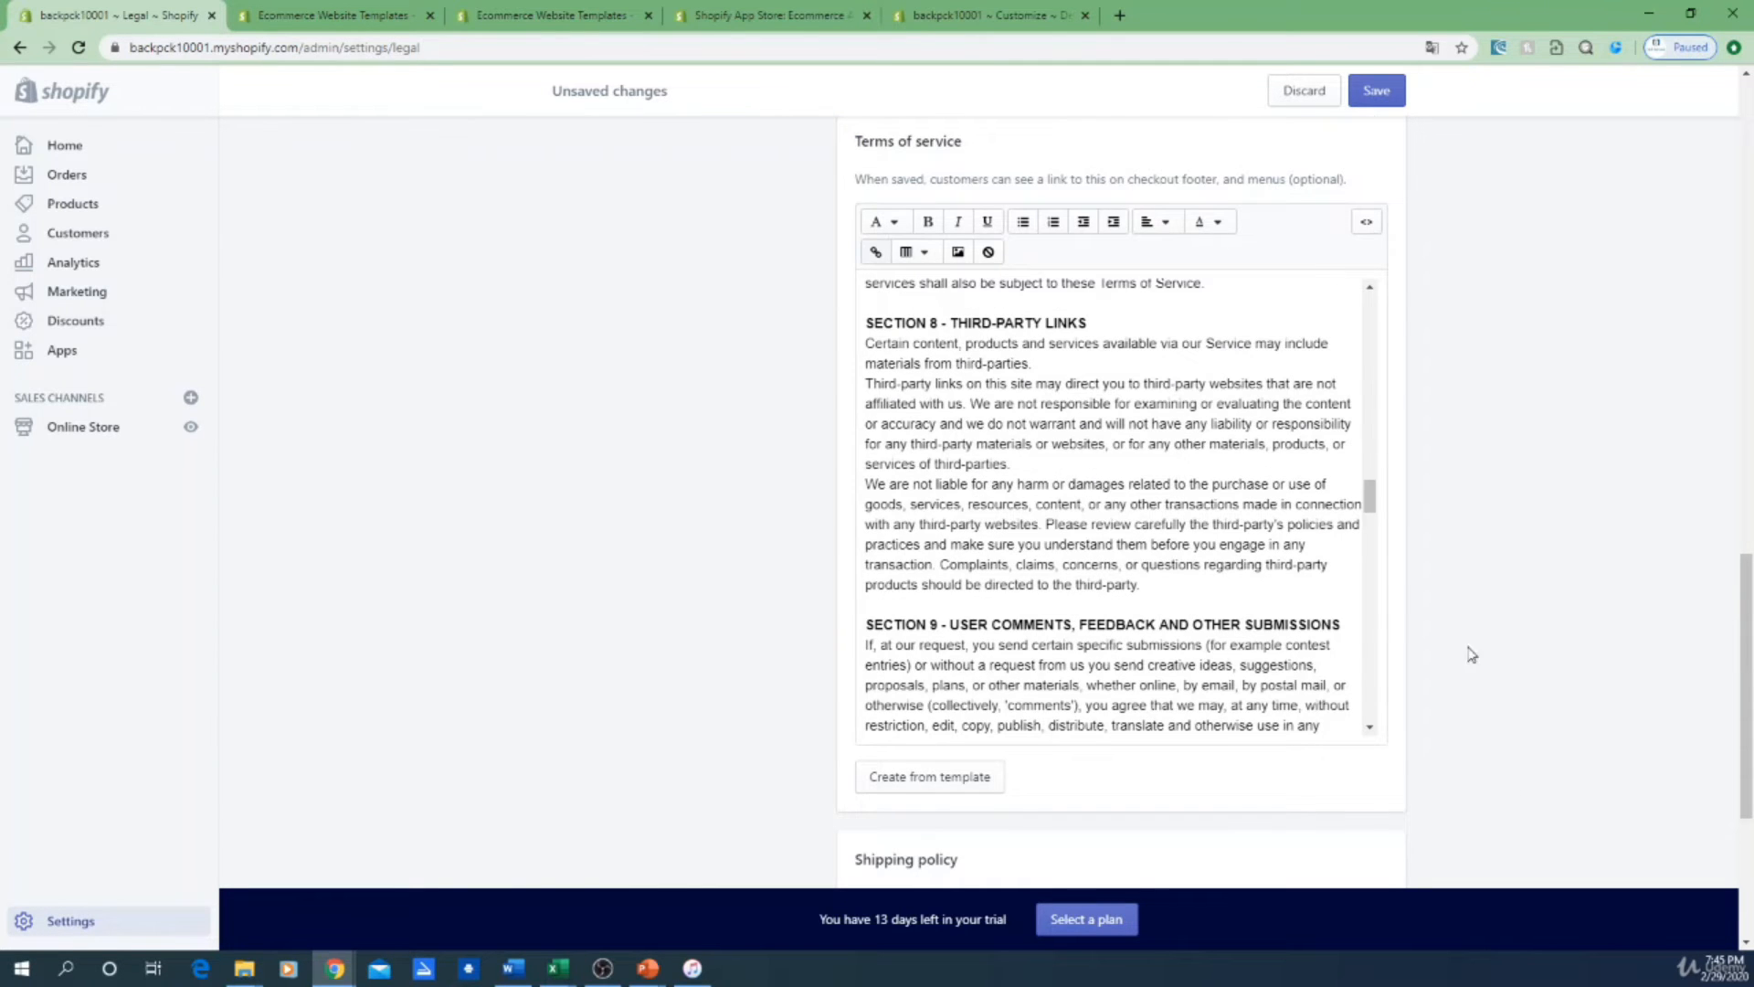
{"action": "scroll", "coordinate": [1620, 638], "scroll_direction": "down", "scroll_amount": 4}
{"action": "left_click", "coordinate": [907, 669]}
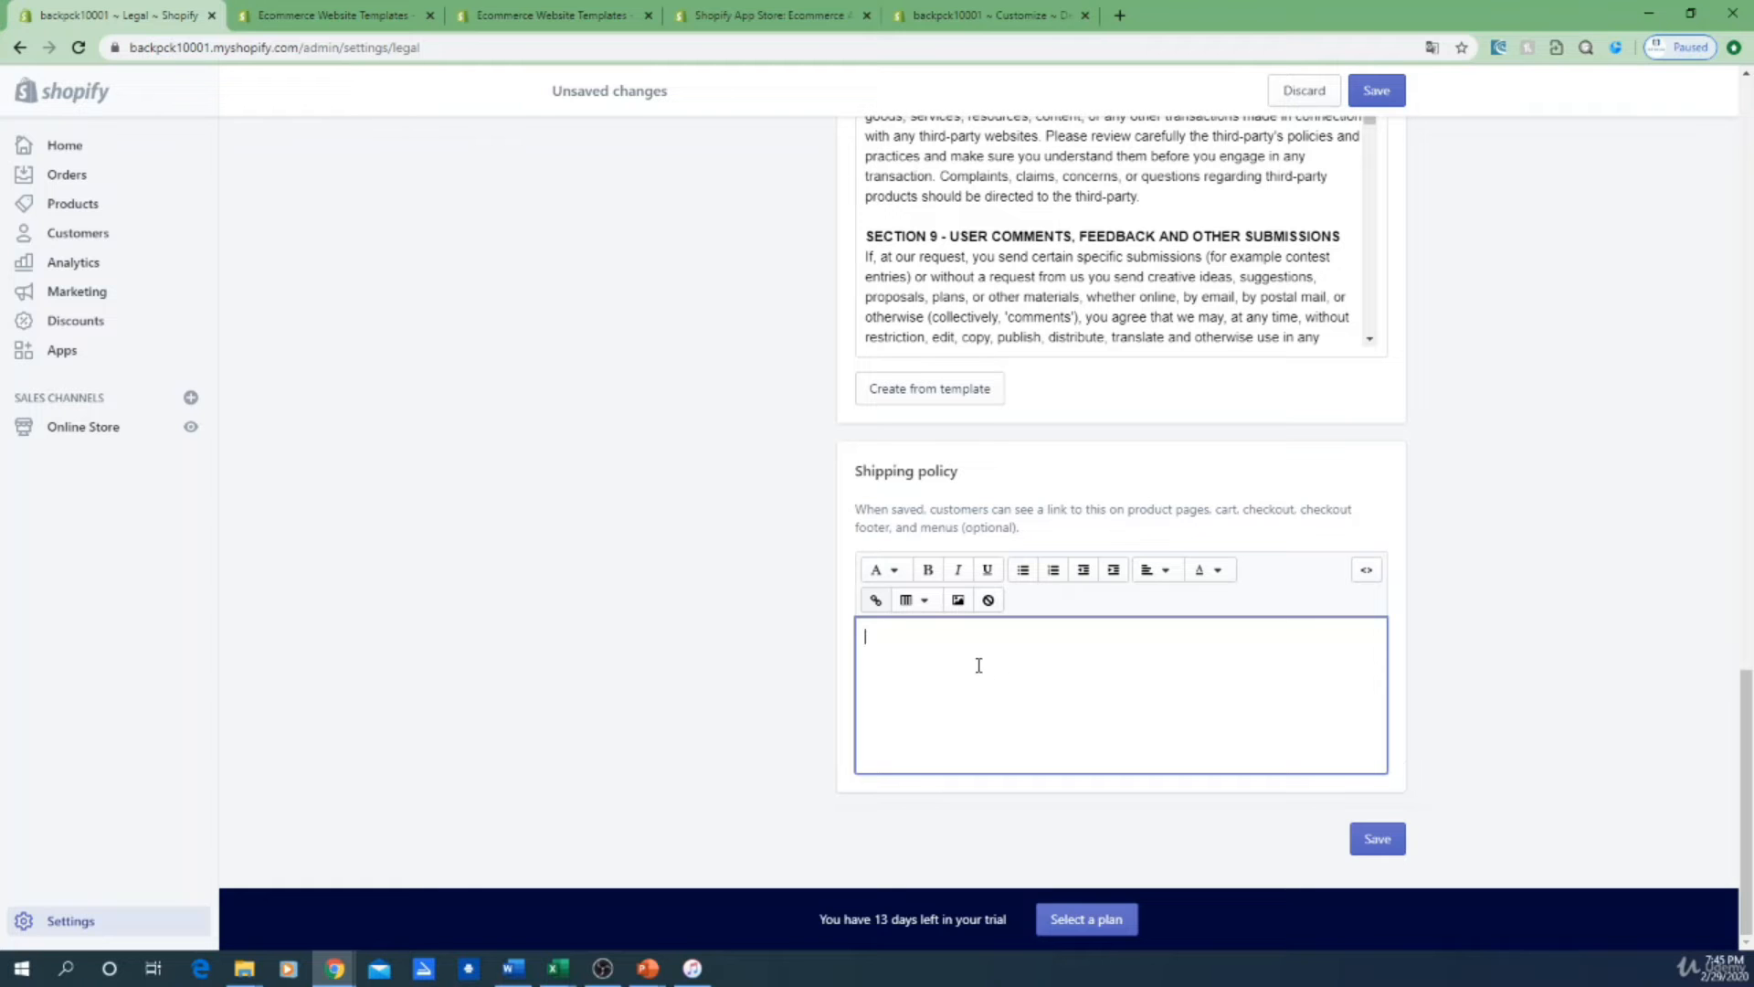
{"action": "scroll", "coordinate": [760, 612], "scroll_direction": "up", "scroll_amount": 15}
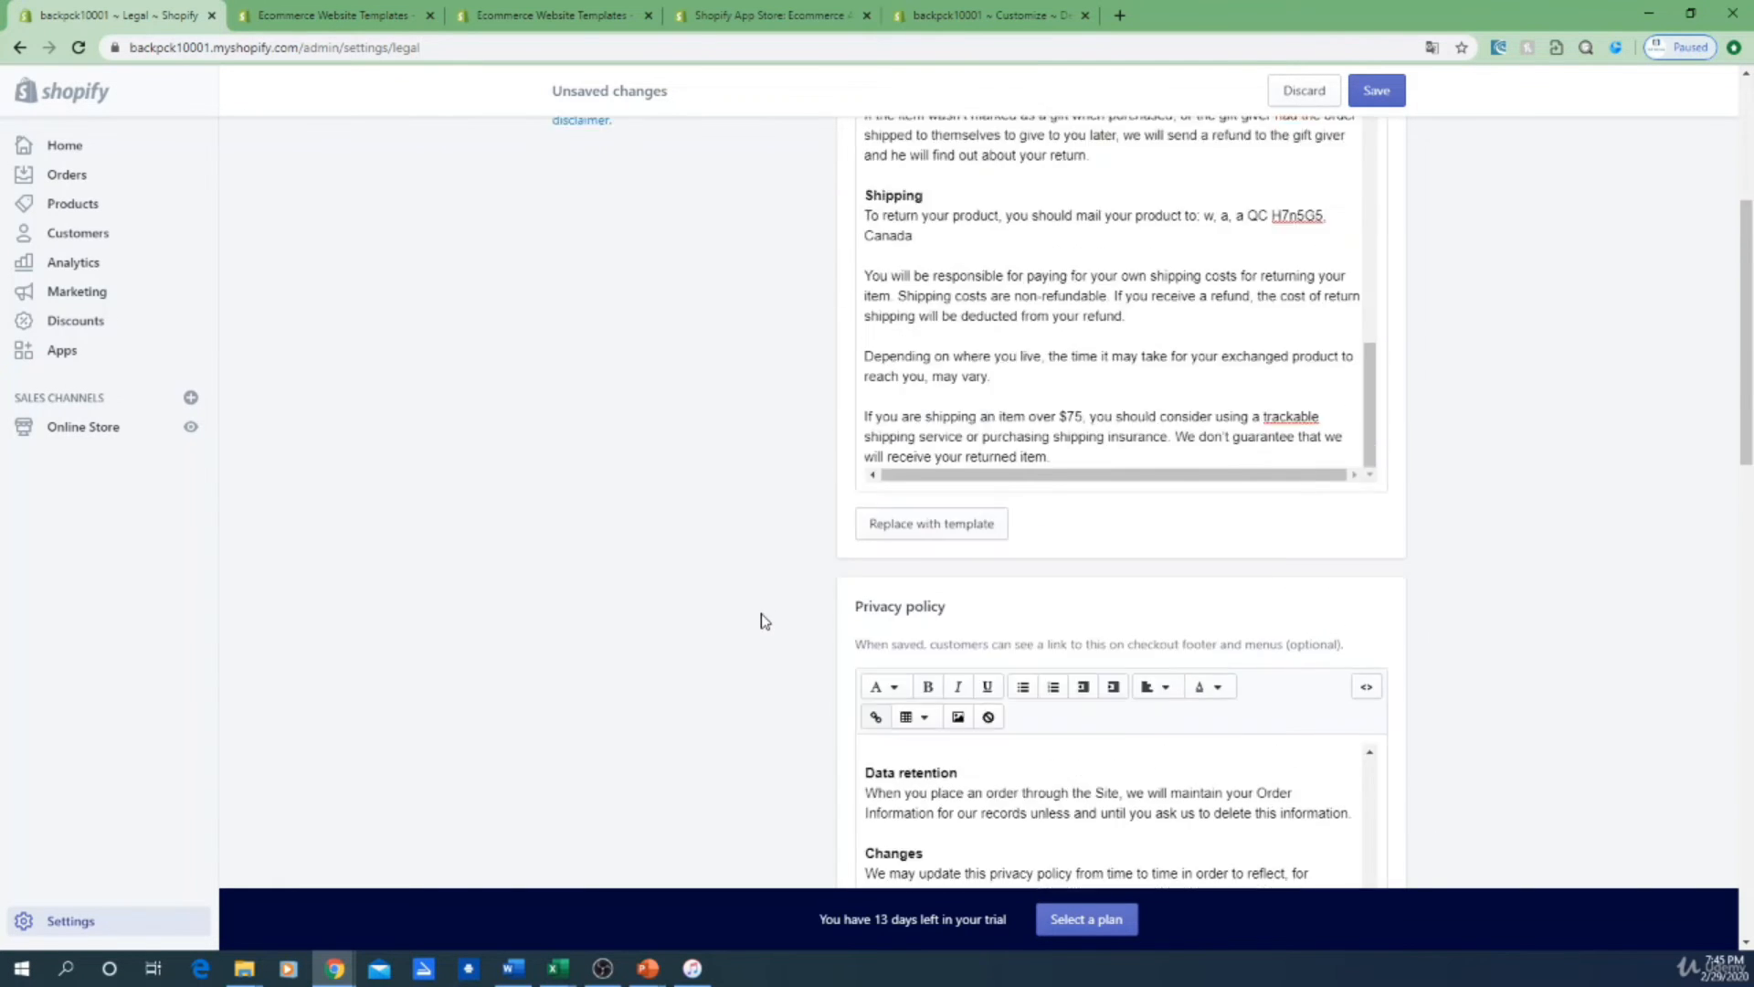
{"action": "scroll", "coordinate": [758, 625], "scroll_direction": "up", "scroll_amount": 4}
{"action": "scroll", "coordinate": [808, 561], "scroll_direction": "down", "scroll_amount": 6}
{"action": "scroll", "coordinate": [1460, 627], "scroll_direction": "down", "scroll_amount": 11}
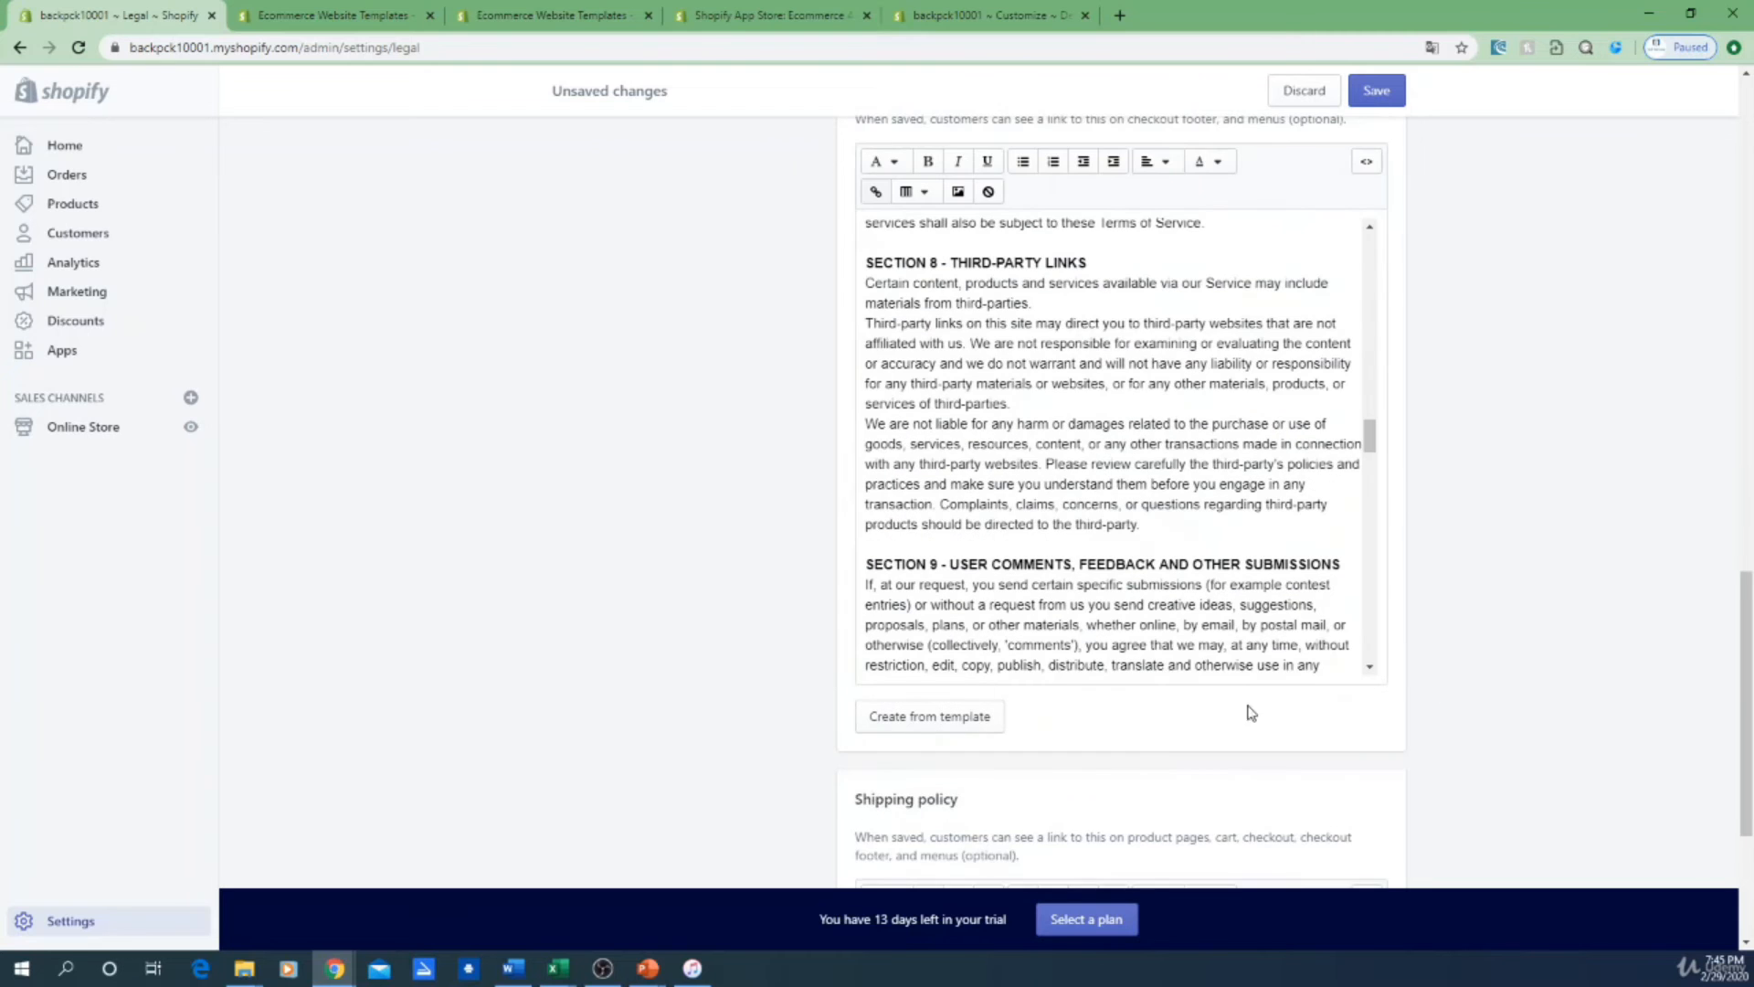
{"action": "scroll", "coordinate": [1102, 789], "scroll_direction": "down", "scroll_amount": 1}
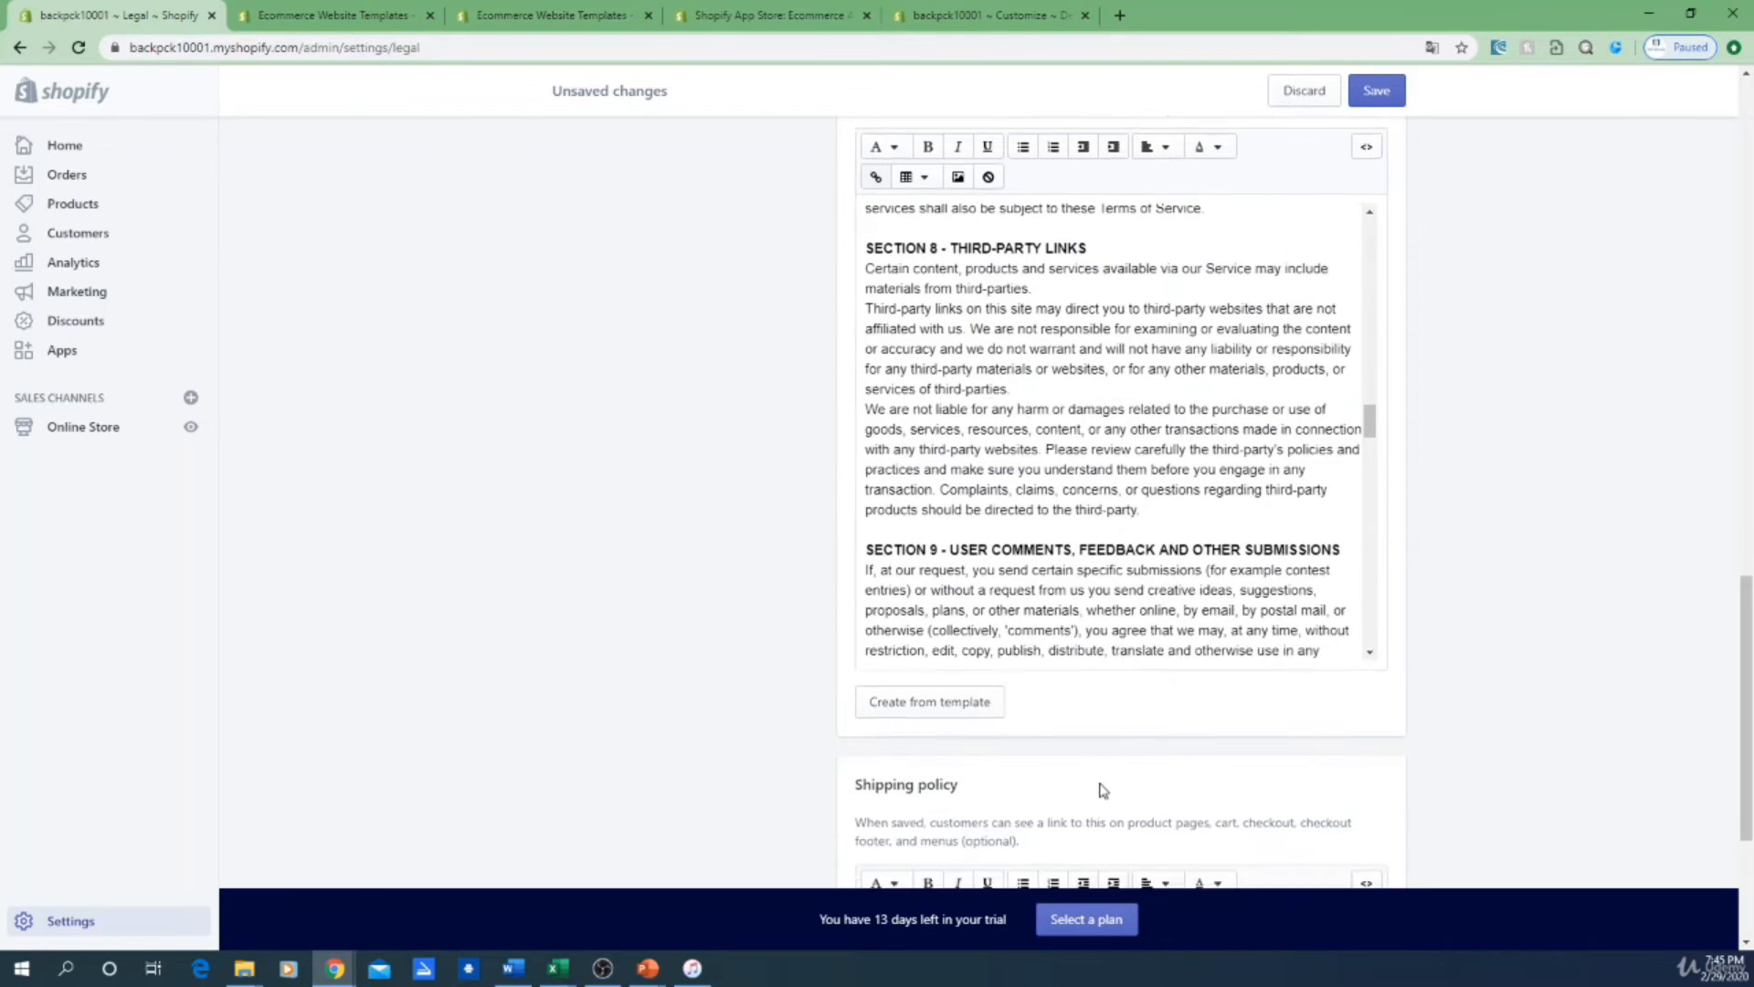
{"action": "scroll", "coordinate": [1102, 789], "scroll_direction": "down", "scroll_amount": 3}
{"action": "left_click", "coordinate": [1134, 760]}
{"action": "scroll", "coordinate": [1554, 621], "scroll_direction": "up", "scroll_amount": 4}
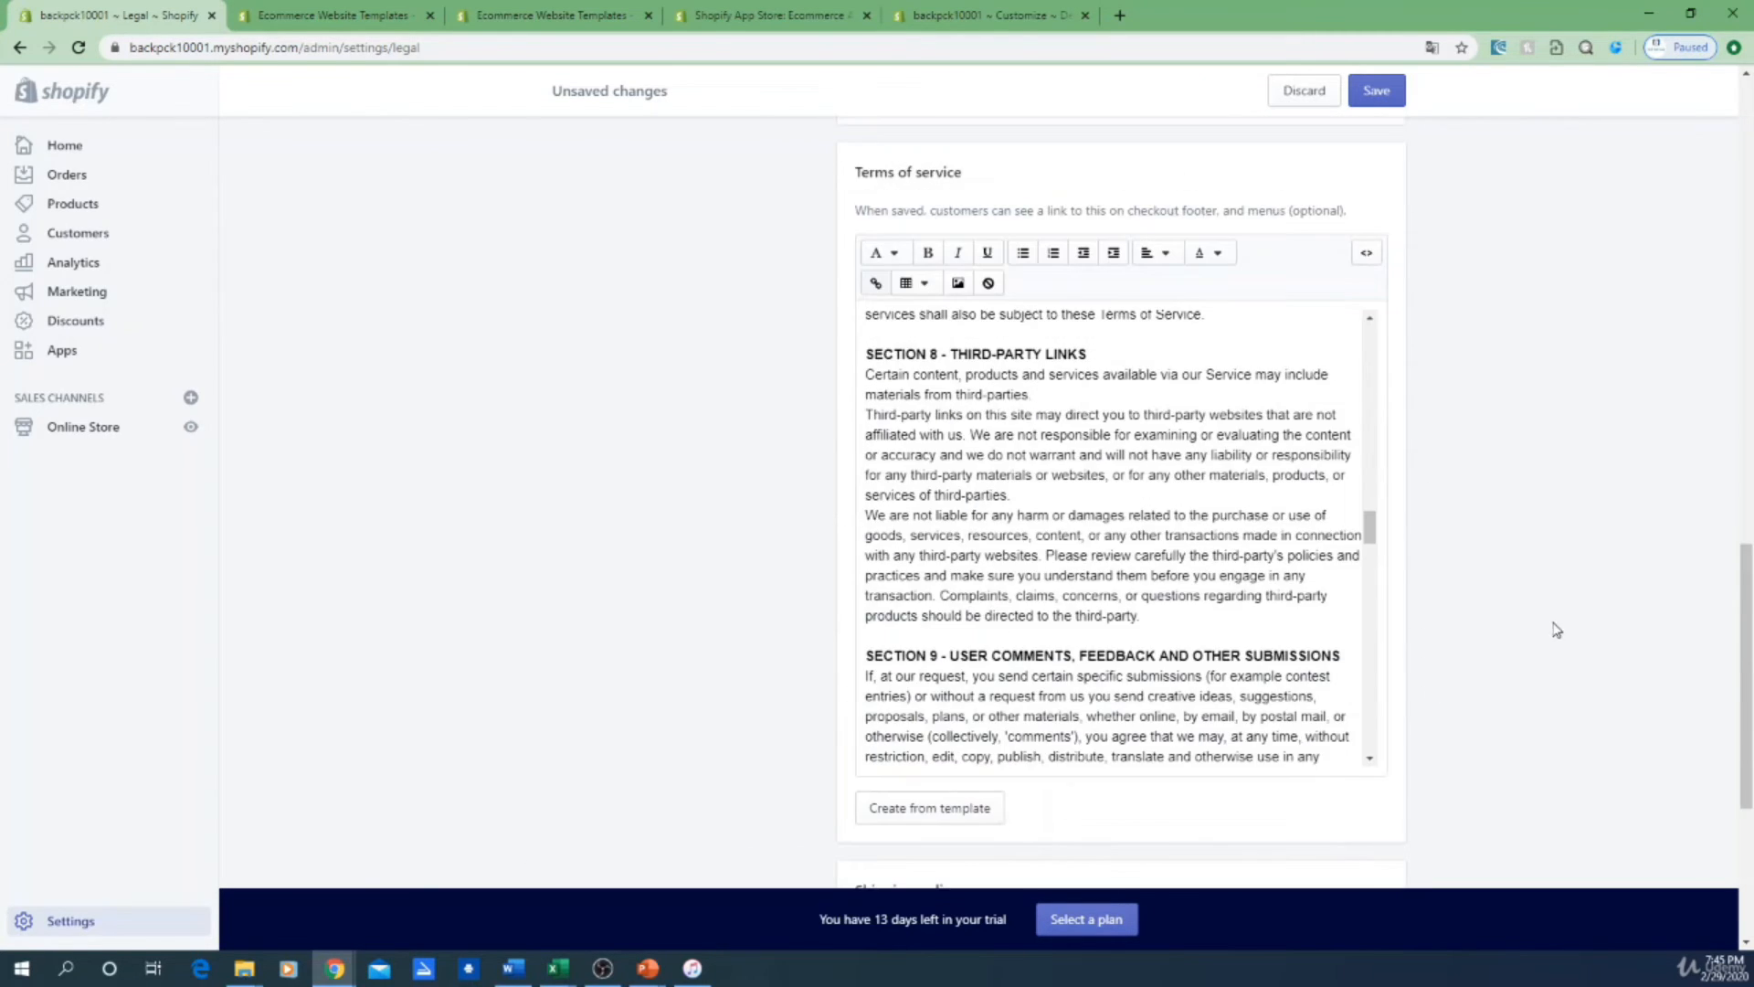
{"action": "scroll", "coordinate": [1544, 642], "scroll_direction": "up", "scroll_amount": 6}
{"action": "scroll", "coordinate": [1544, 645], "scroll_direction": "up", "scroll_amount": 10}
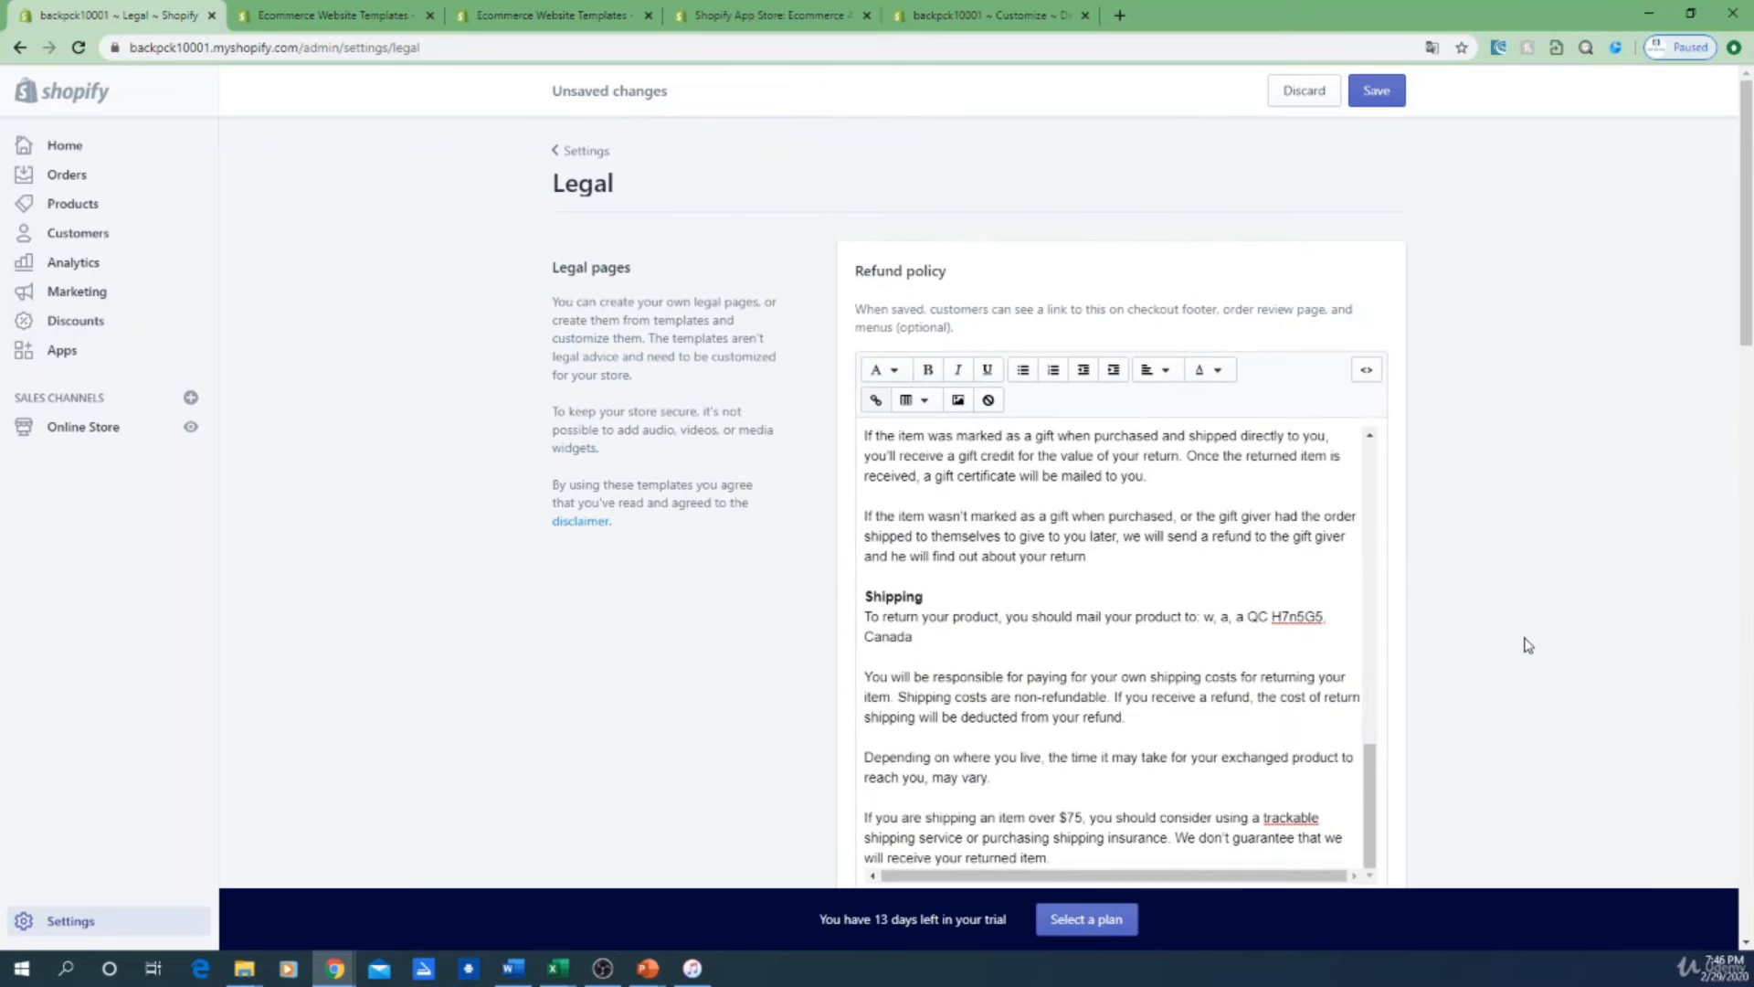
Step: Go back to Settings and open the Legal policies page
{"action": "left_click", "coordinate": [71, 923]}
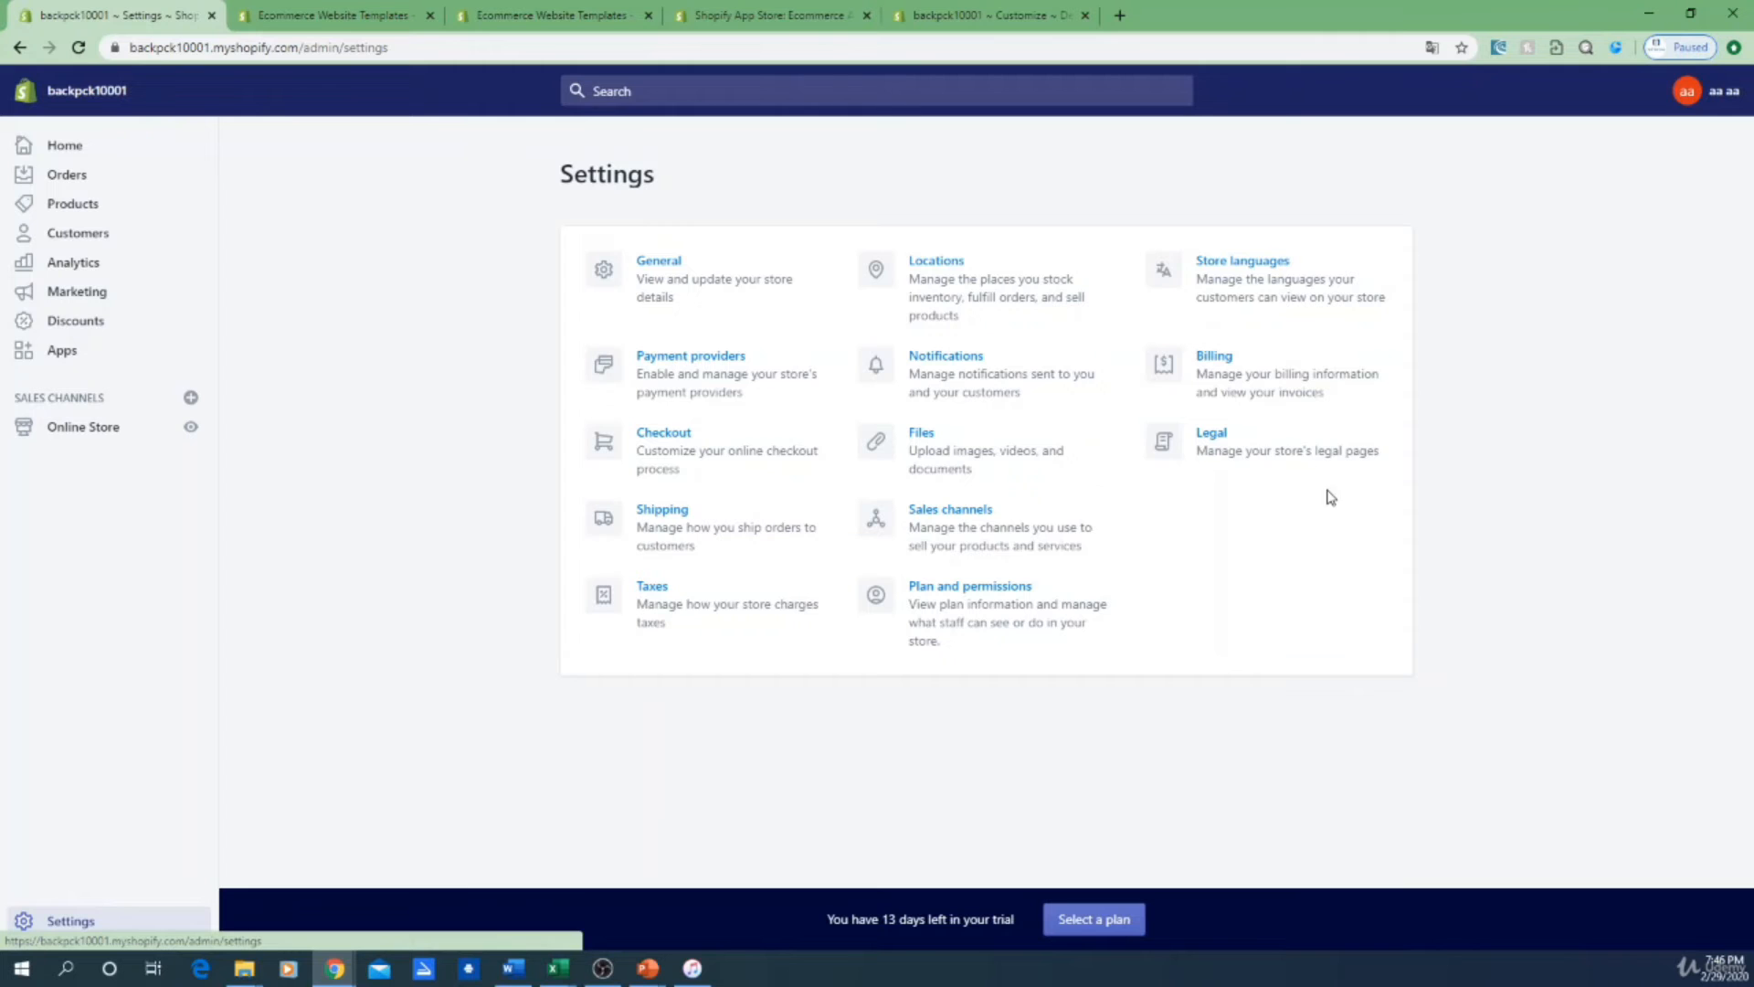
{"action": "left_click", "coordinate": [1284, 459]}
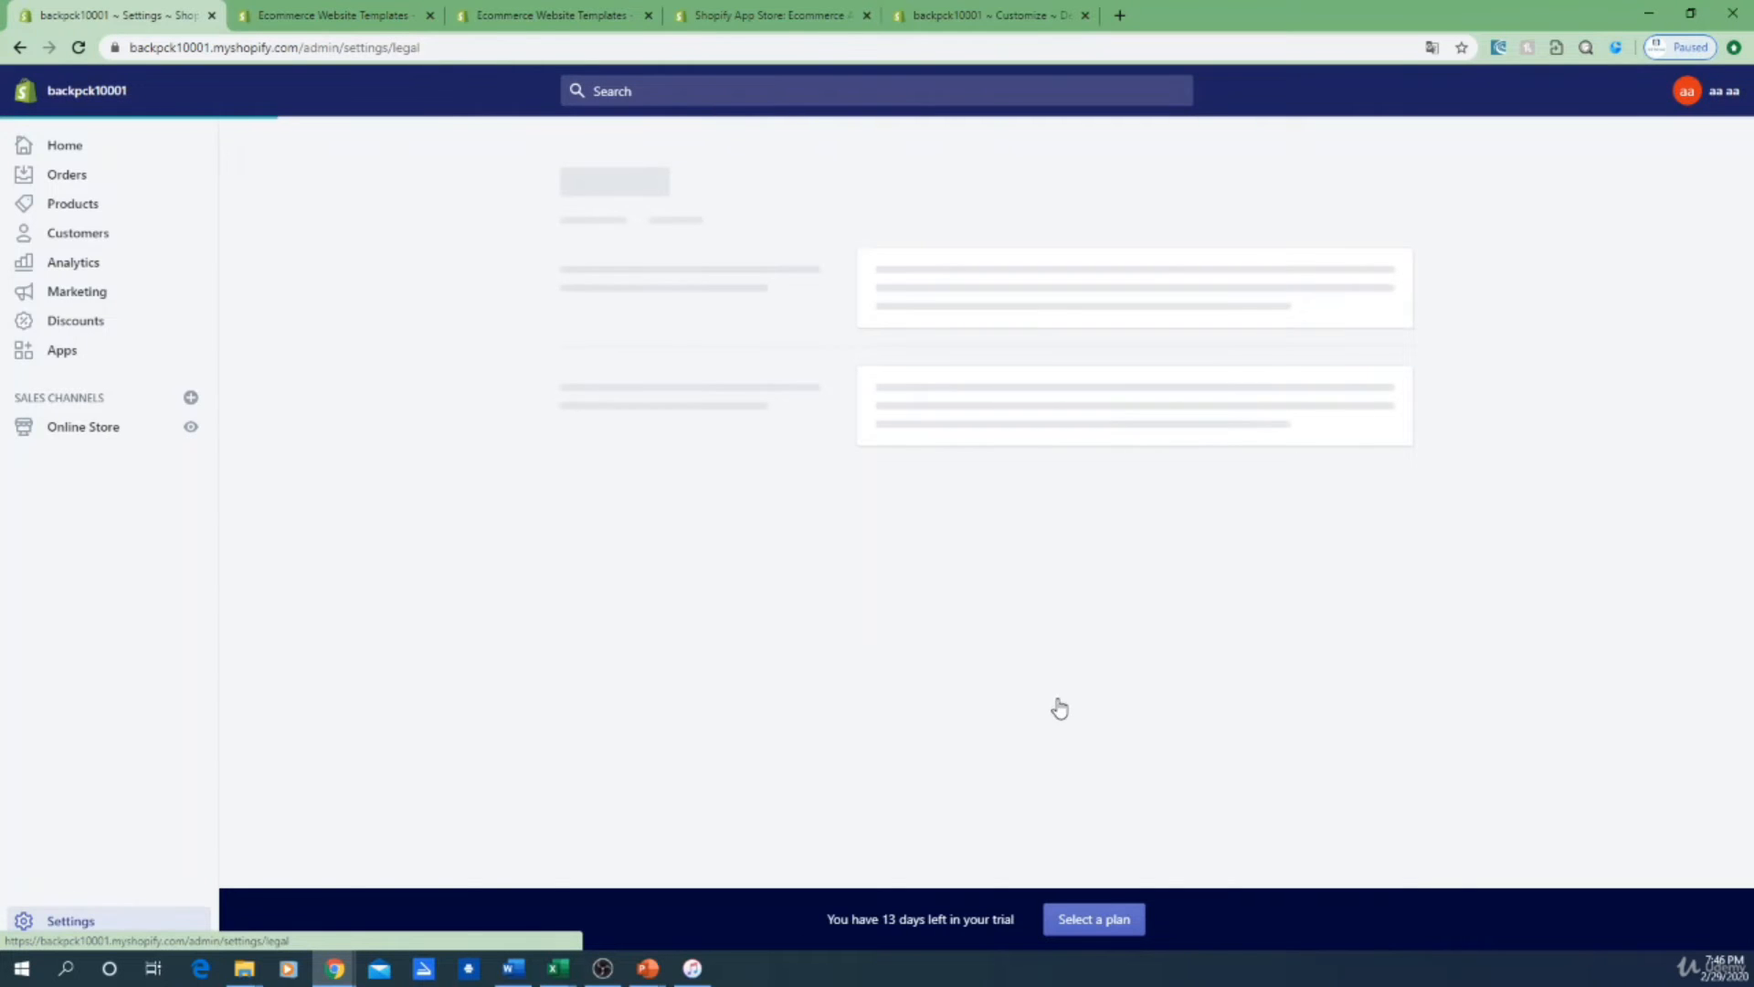
{"action": "scroll", "coordinate": [1533, 690], "scroll_direction": "down", "scroll_amount": 5}
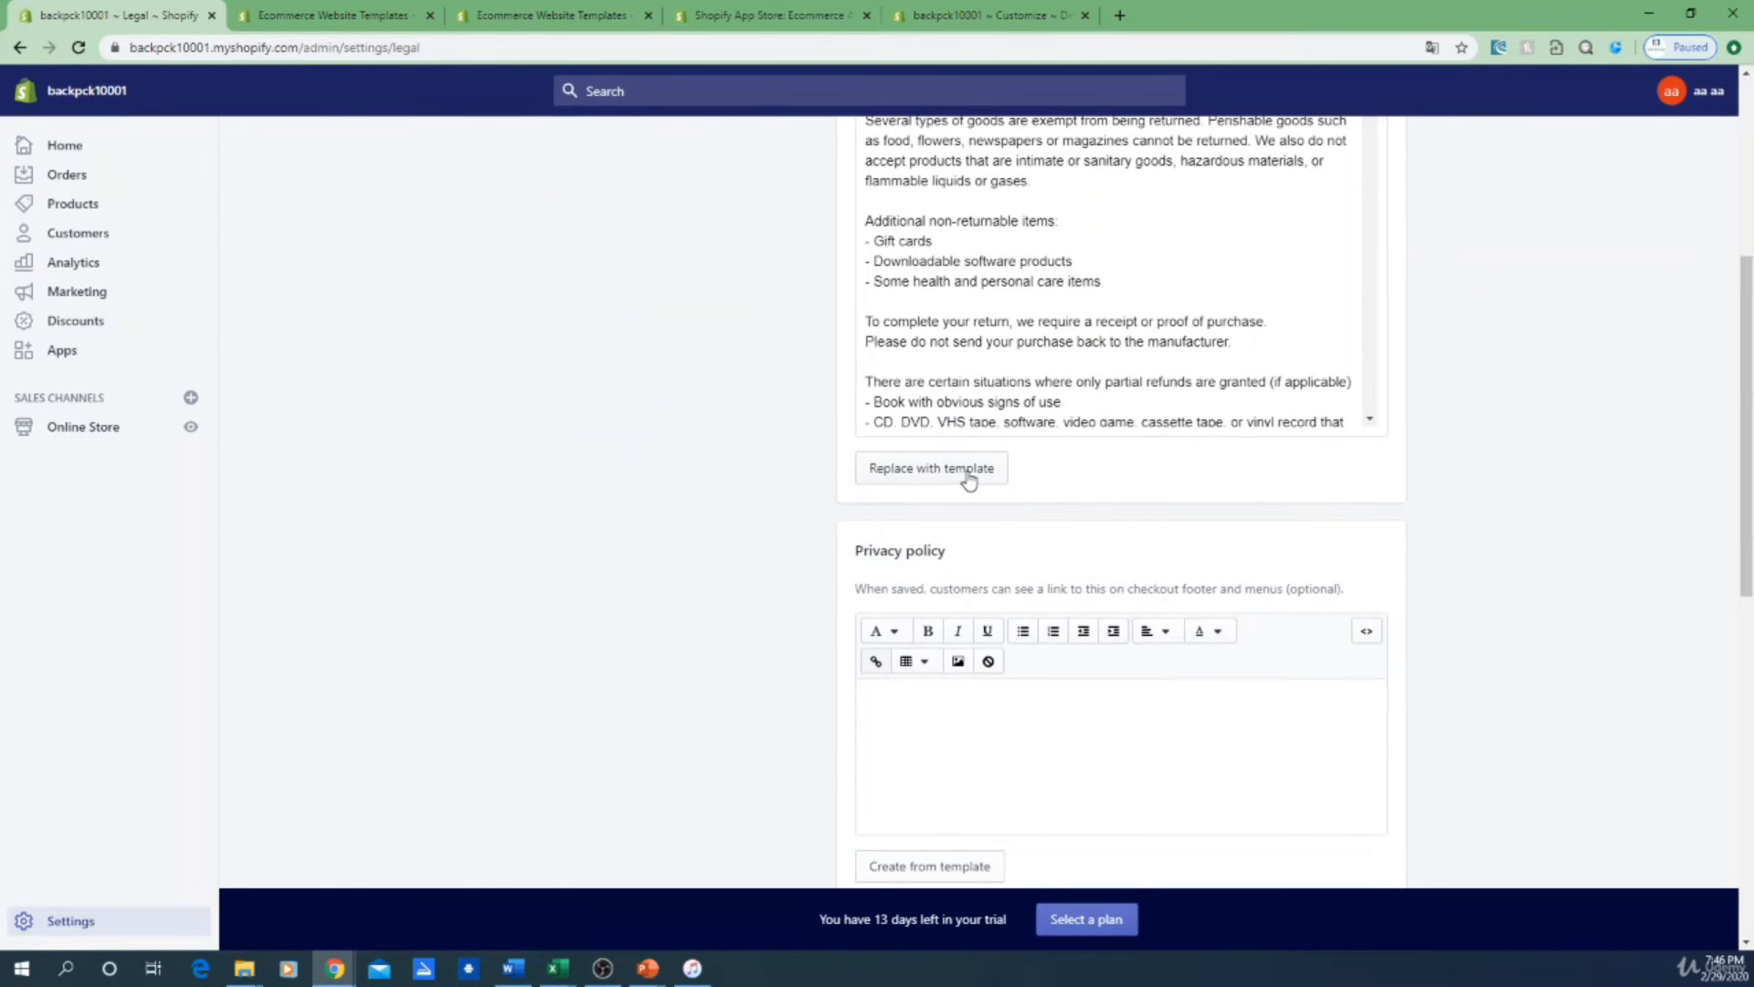
{"action": "scroll", "coordinate": [999, 649], "scroll_direction": "down", "scroll_amount": 4}
Step: Fill Privacy policy and Terms of service from templates, save, and open Online Store Themes
{"action": "left_click", "coordinate": [933, 501]}
{"action": "scroll", "coordinate": [1099, 754], "scroll_direction": "down", "scroll_amount": 3}
{"action": "scroll", "coordinate": [1553, 765], "scroll_direction": "down", "scroll_amount": 7}
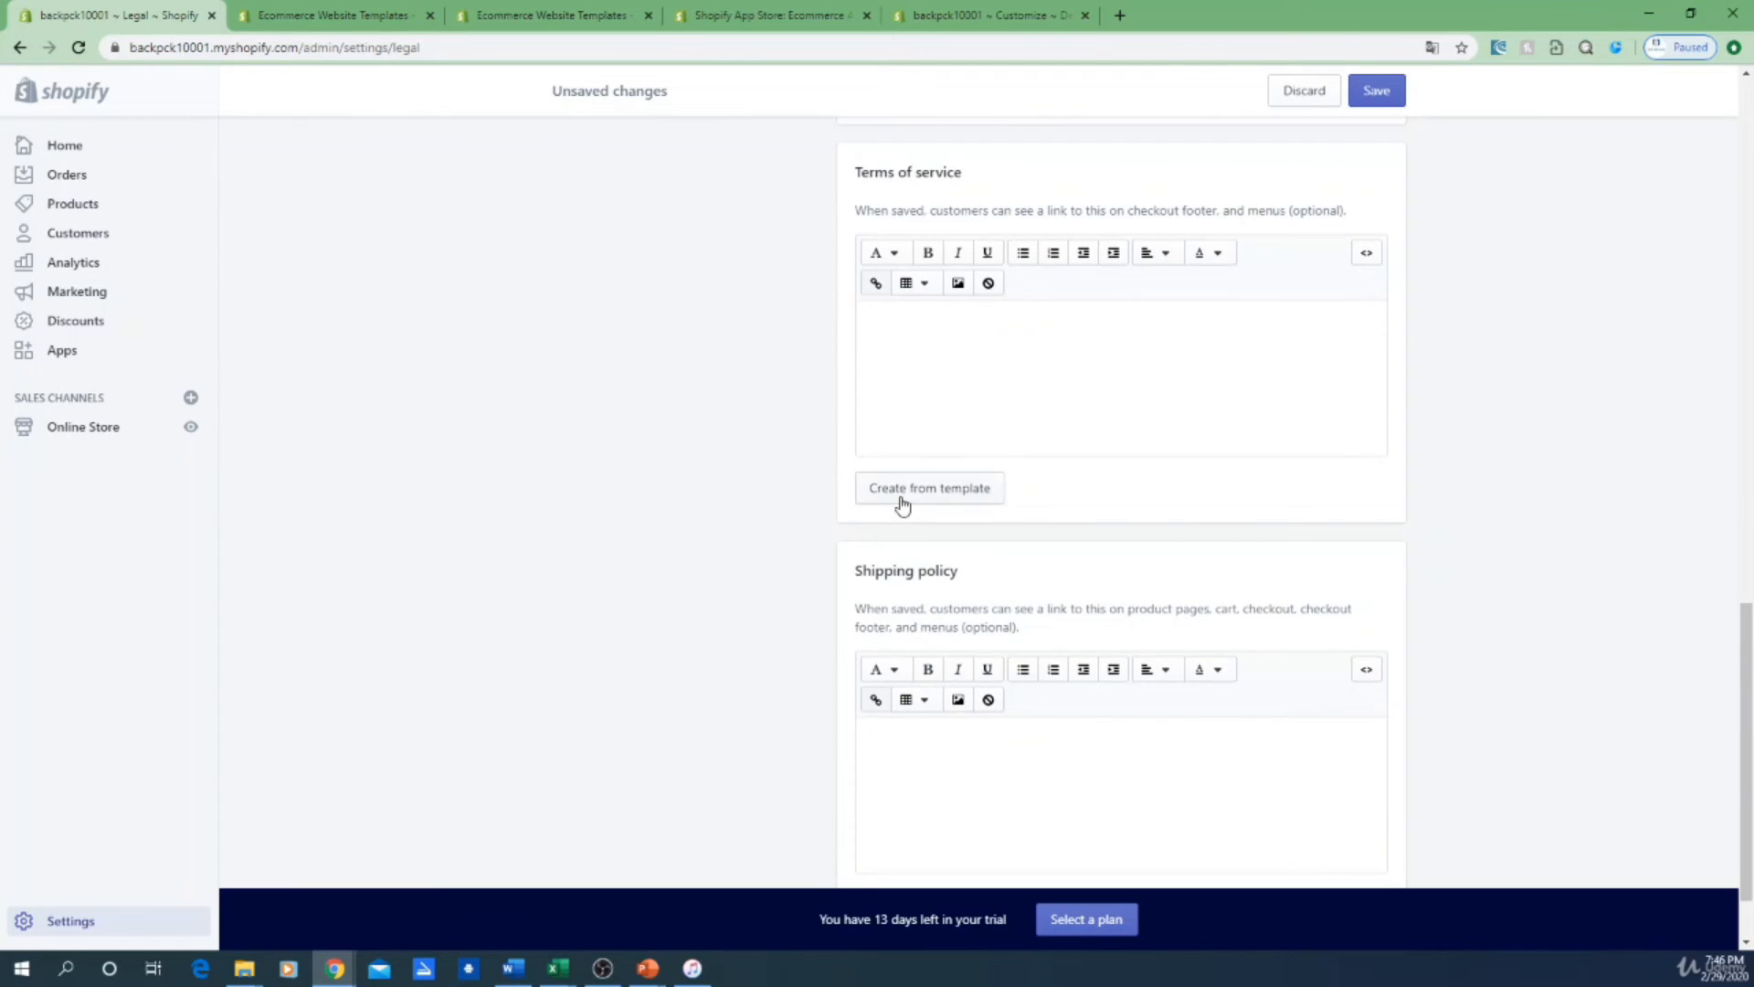
{"action": "left_click", "coordinate": [902, 491]}
{"action": "scroll", "coordinate": [1483, 771], "scroll_direction": "up", "scroll_amount": 15}
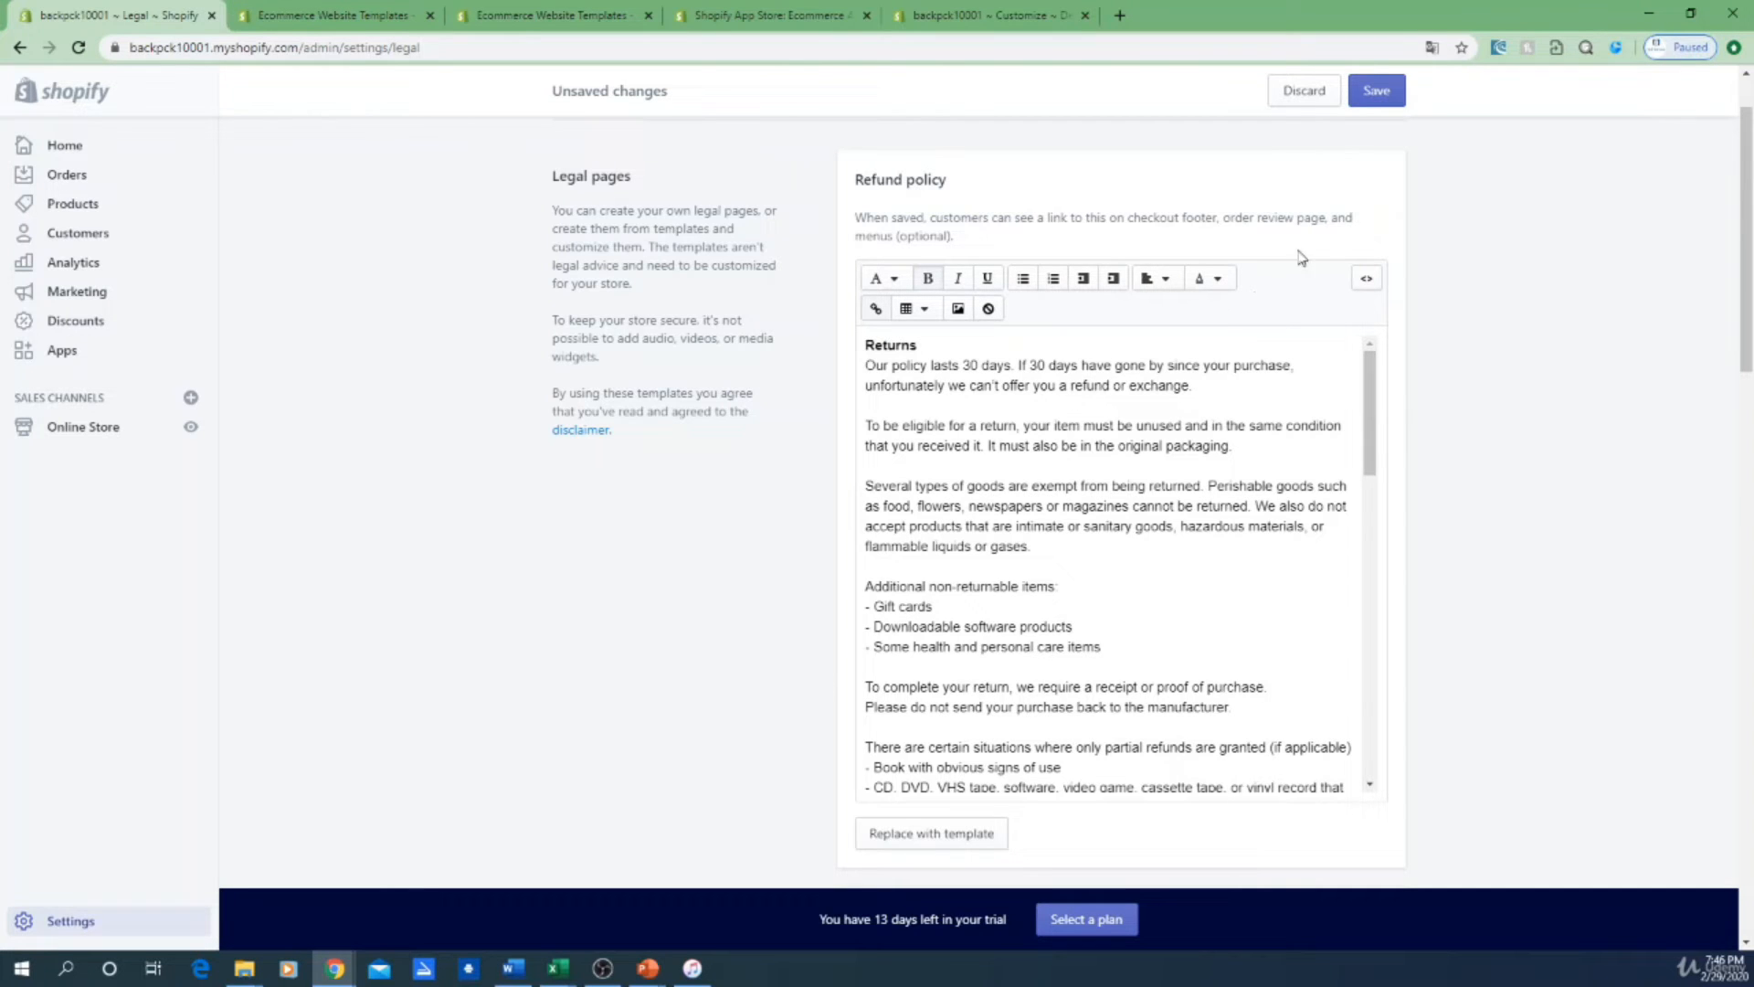
{"action": "left_click", "coordinate": [1377, 91]}
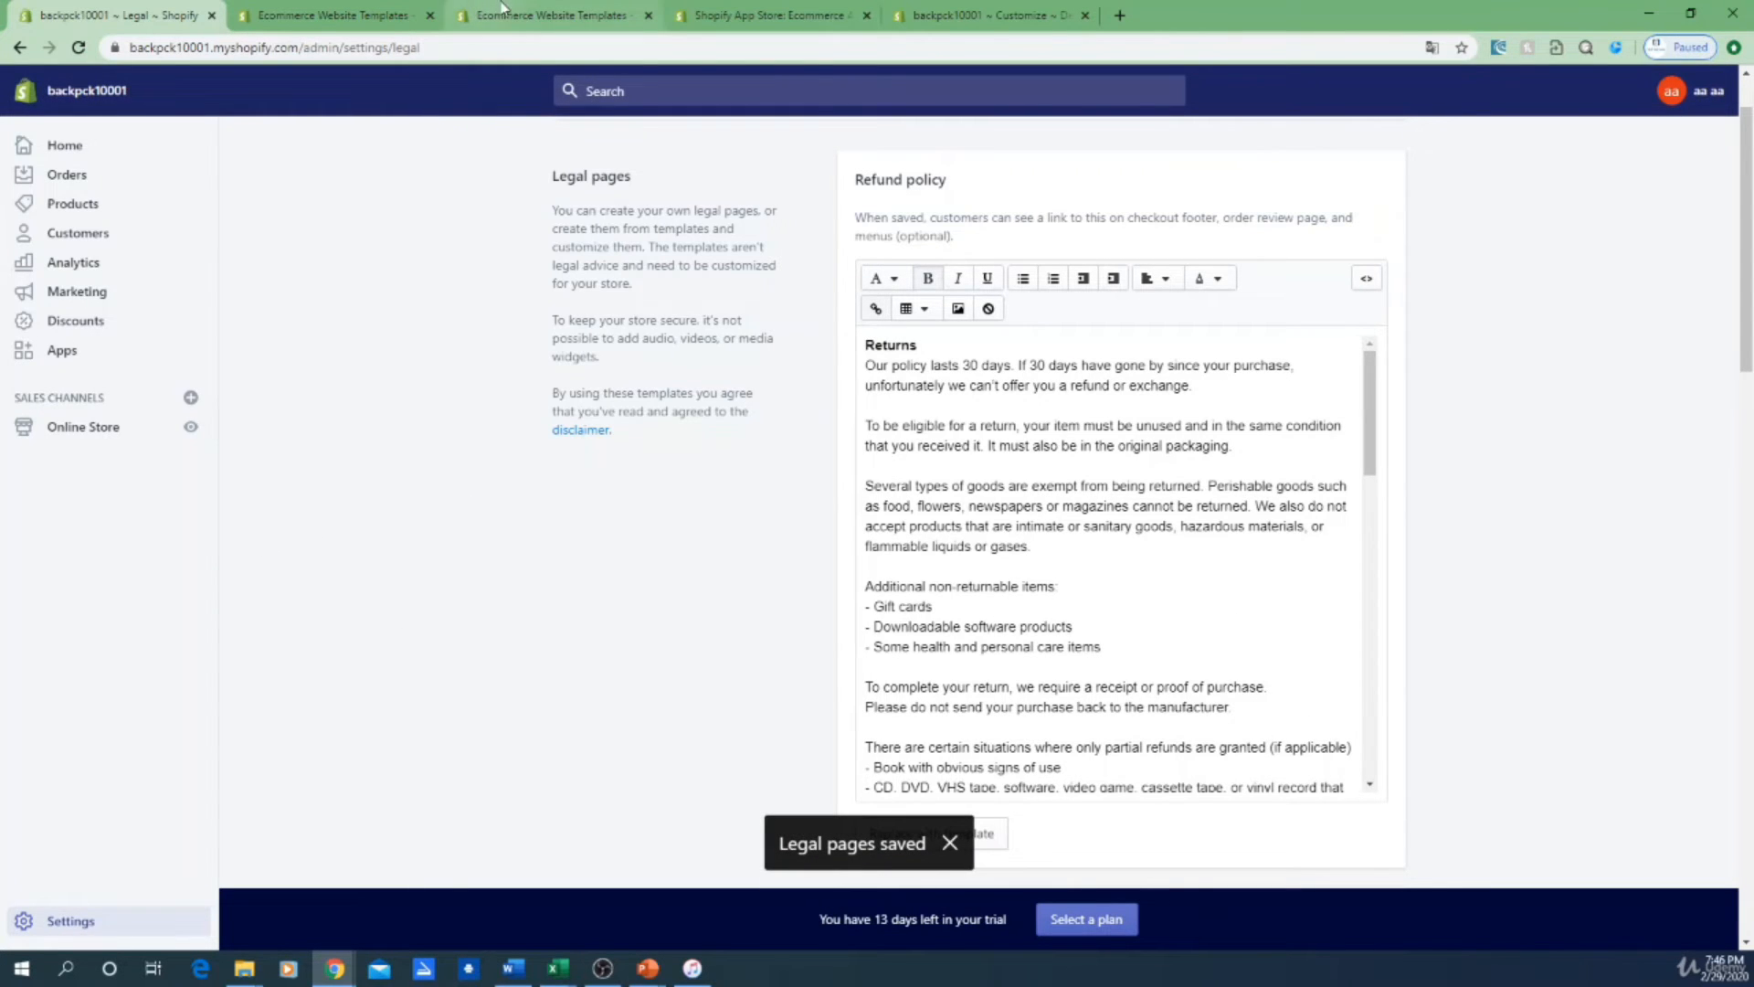
{"action": "left_click", "coordinate": [46, 441]}
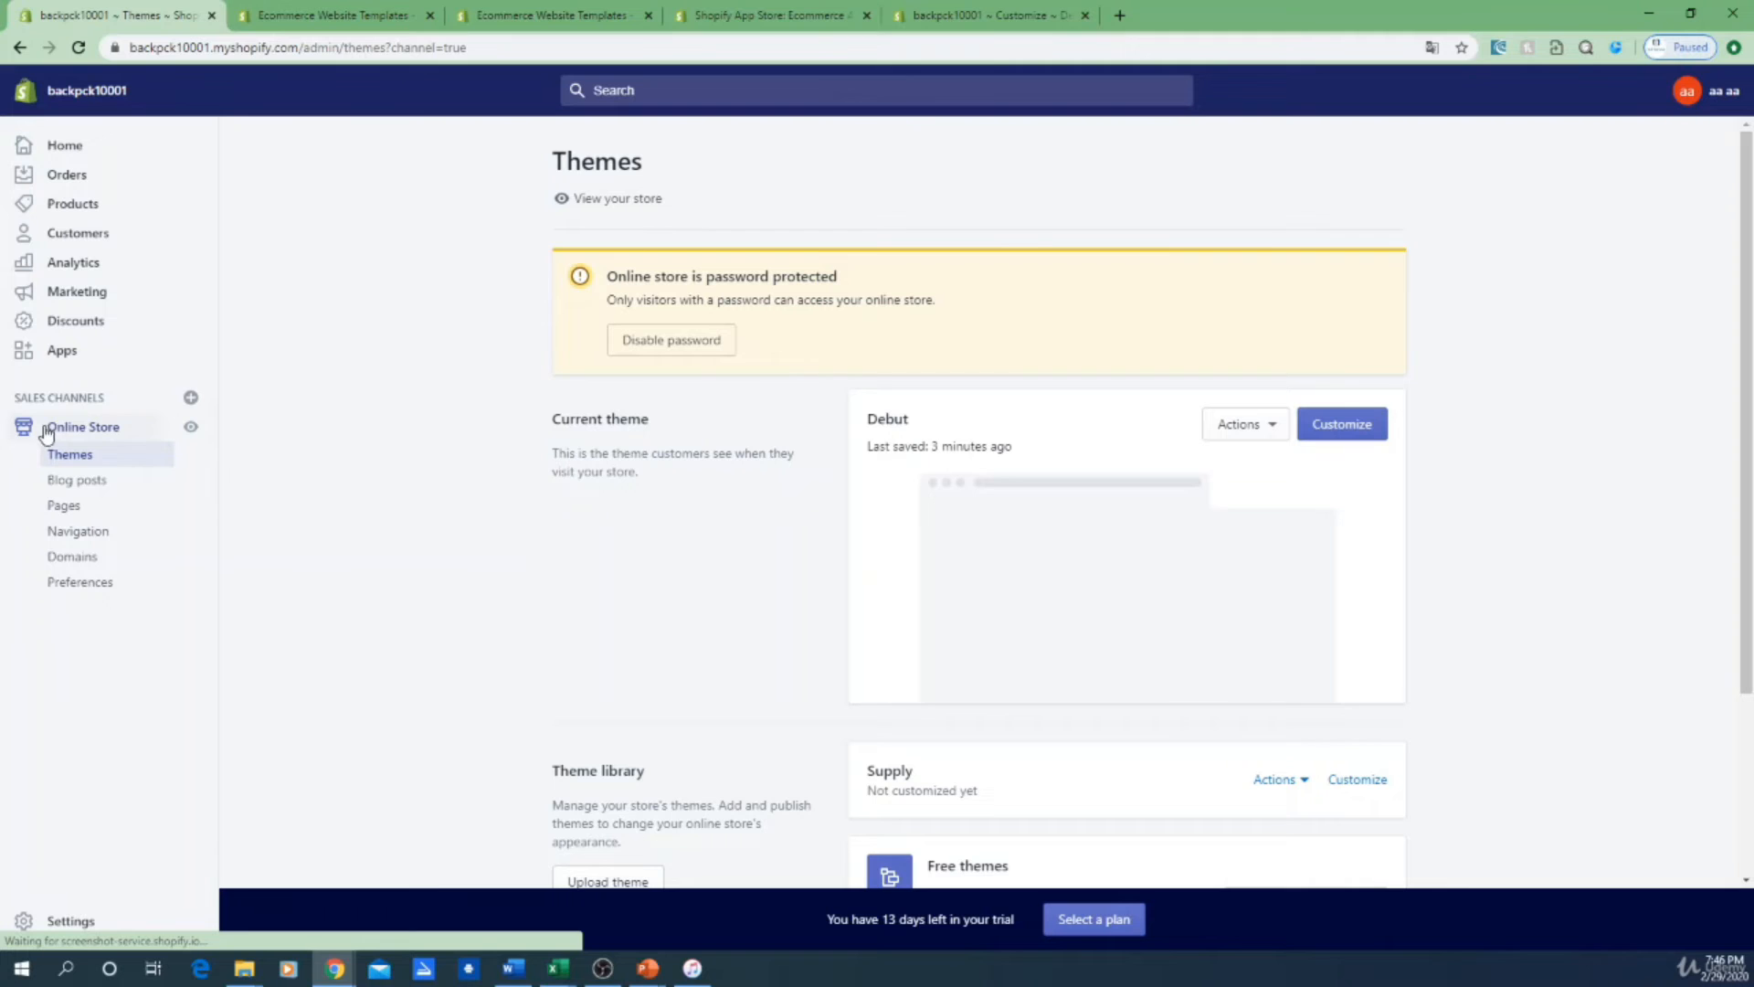
Step: Open the Footer menu under Navigation, whose only item is Search
{"action": "left_click", "coordinate": [95, 533]}
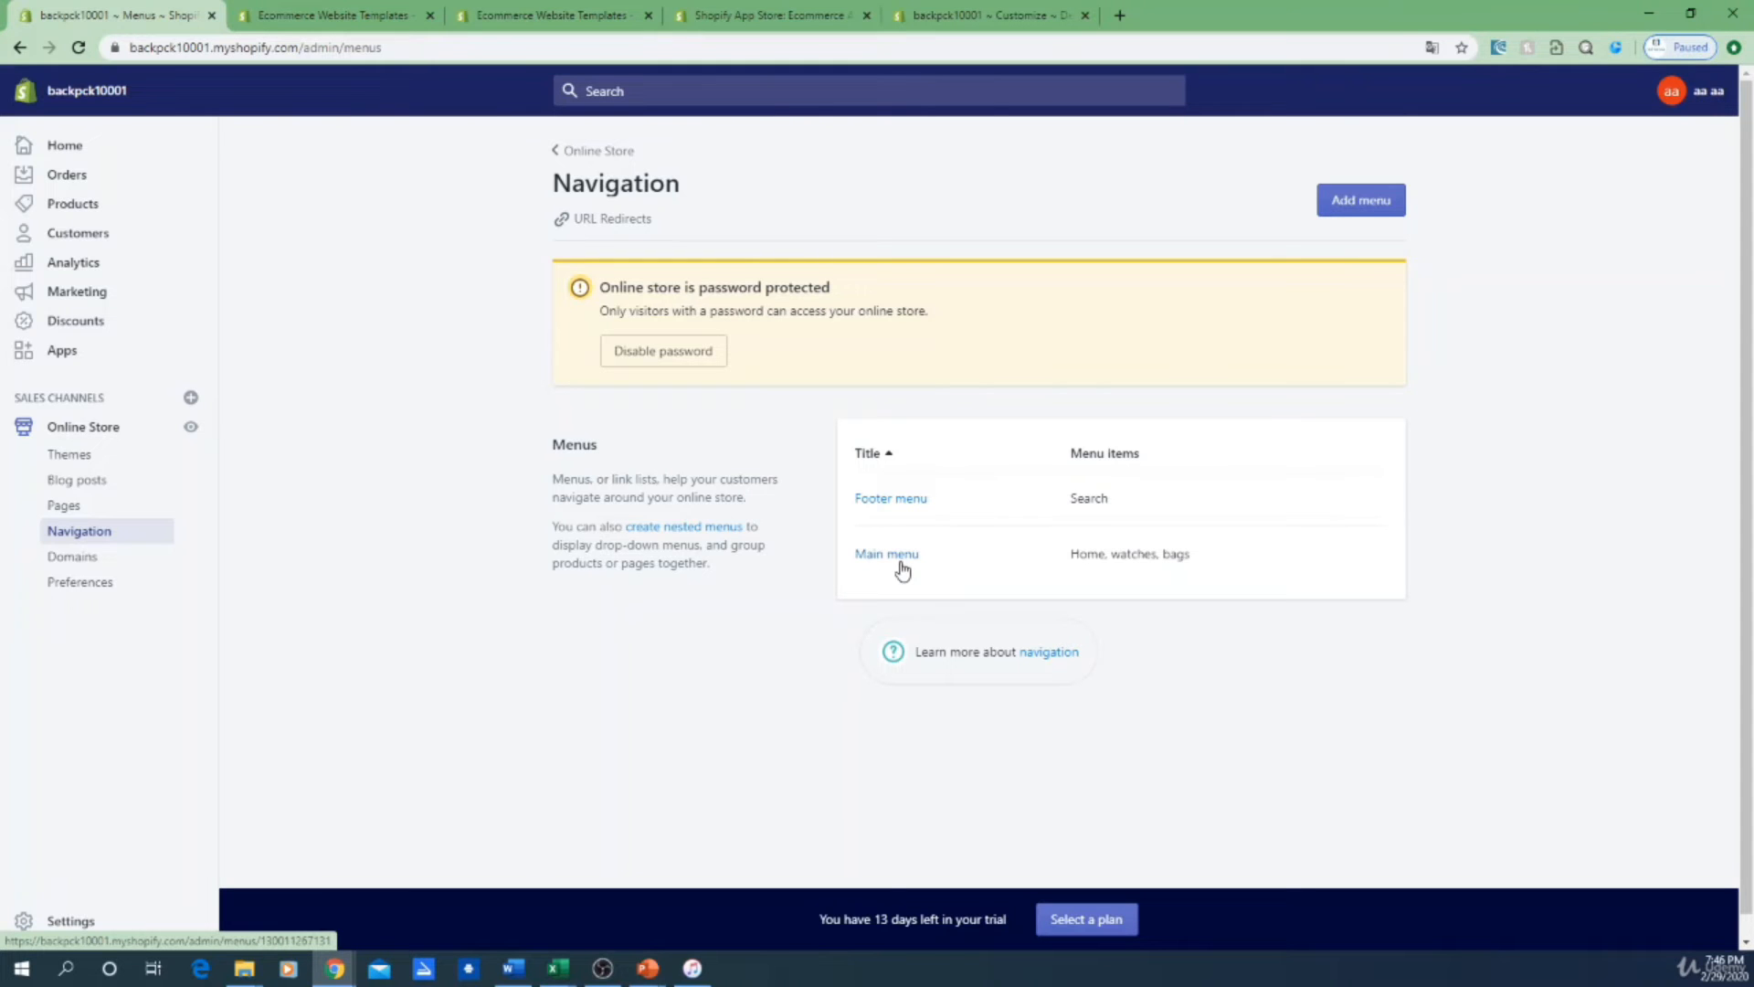
{"action": "left_click", "coordinate": [895, 500]}
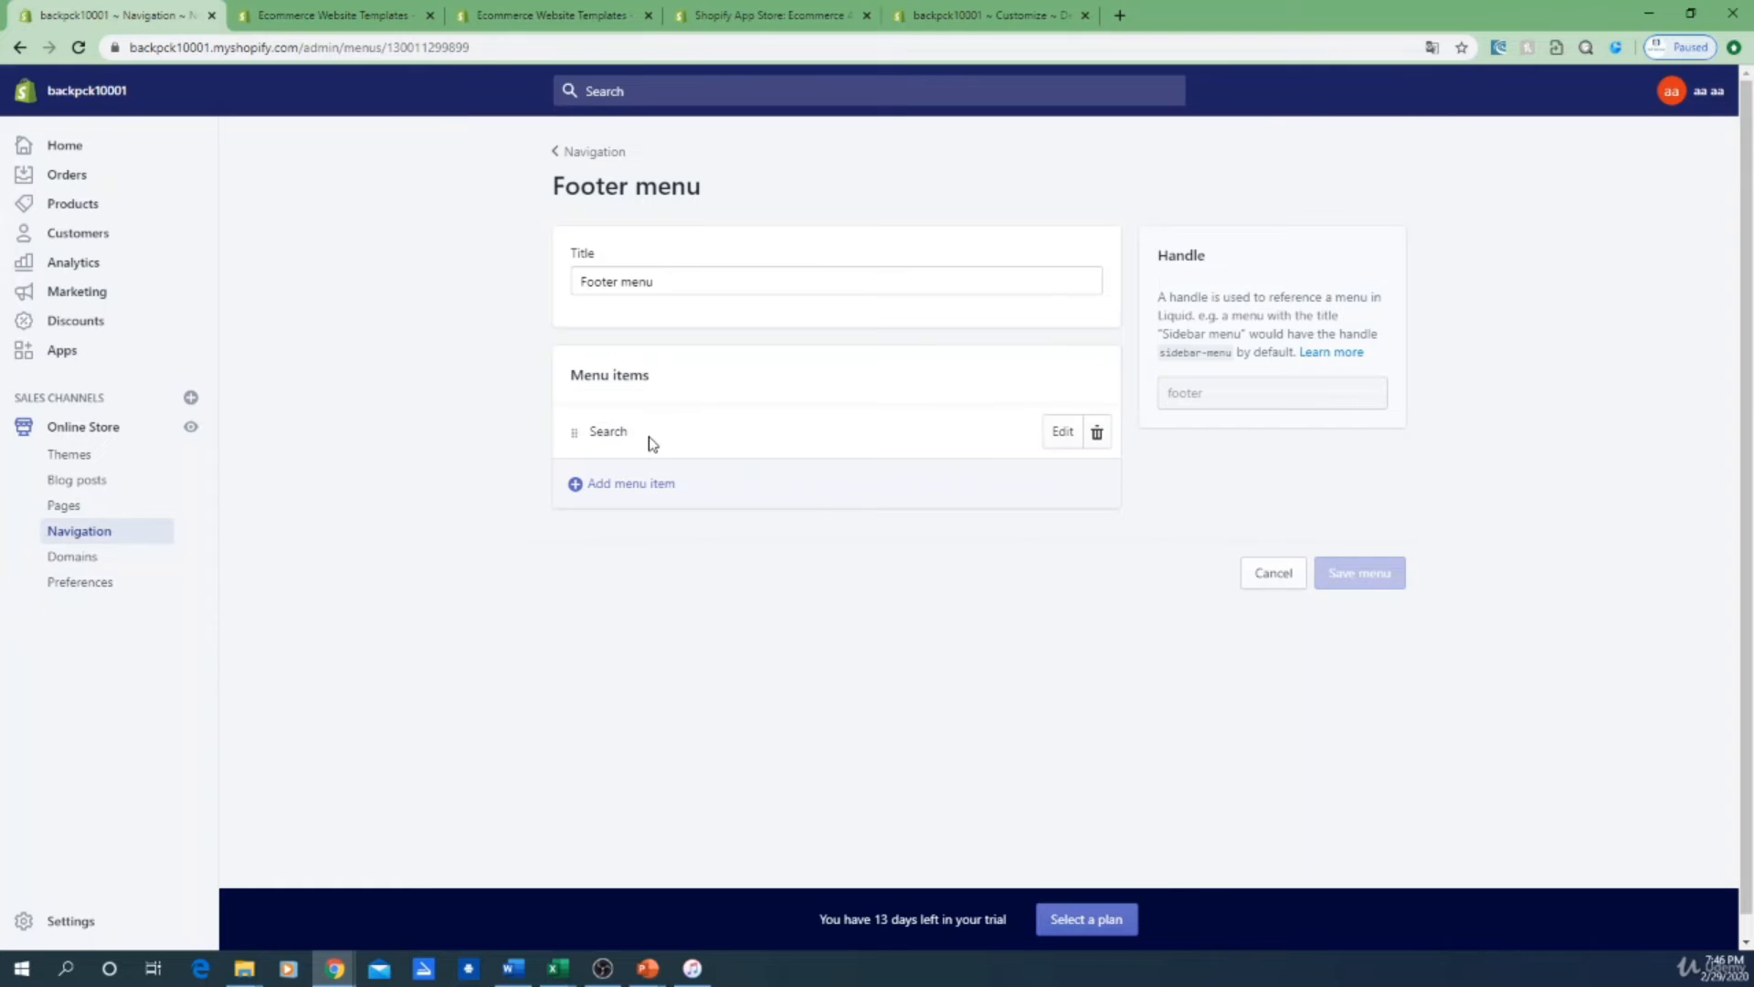
{"action": "double_click", "coordinate": [592, 432]}
Step: Check the Footer section settings in the theme customizer, then return to the Footer menu
{"action": "left_click", "coordinate": [950, 15]}
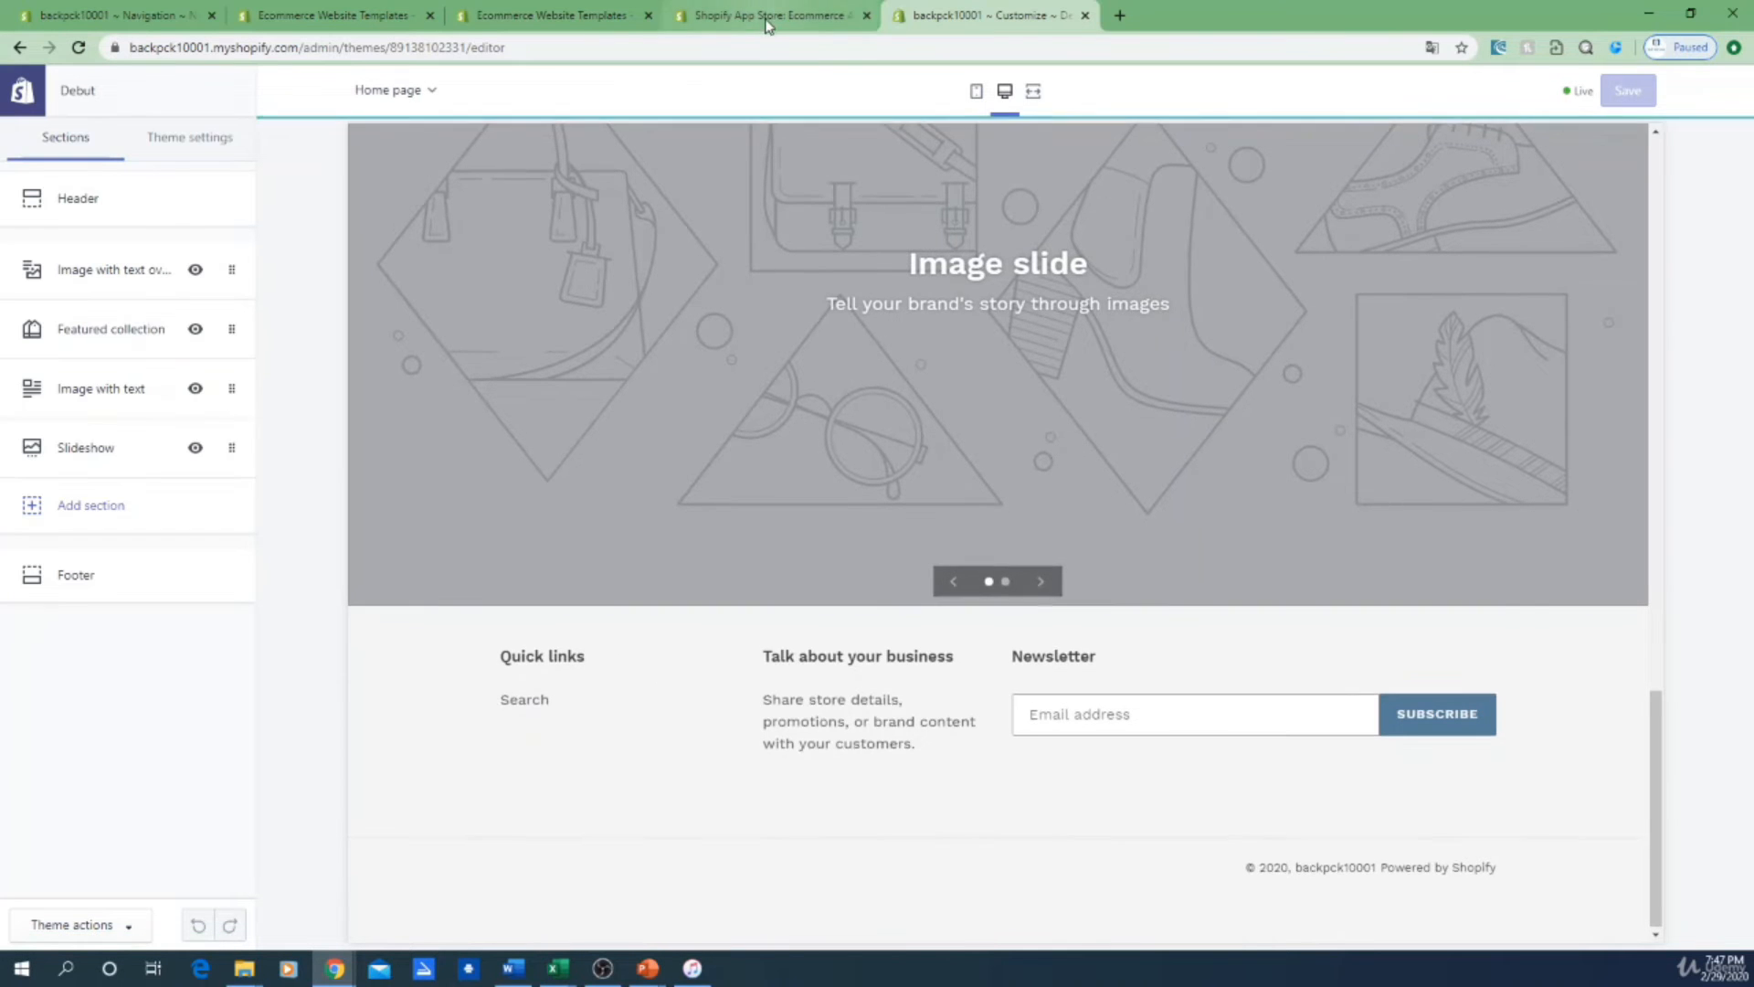
{"action": "left_click", "coordinate": [68, 575]}
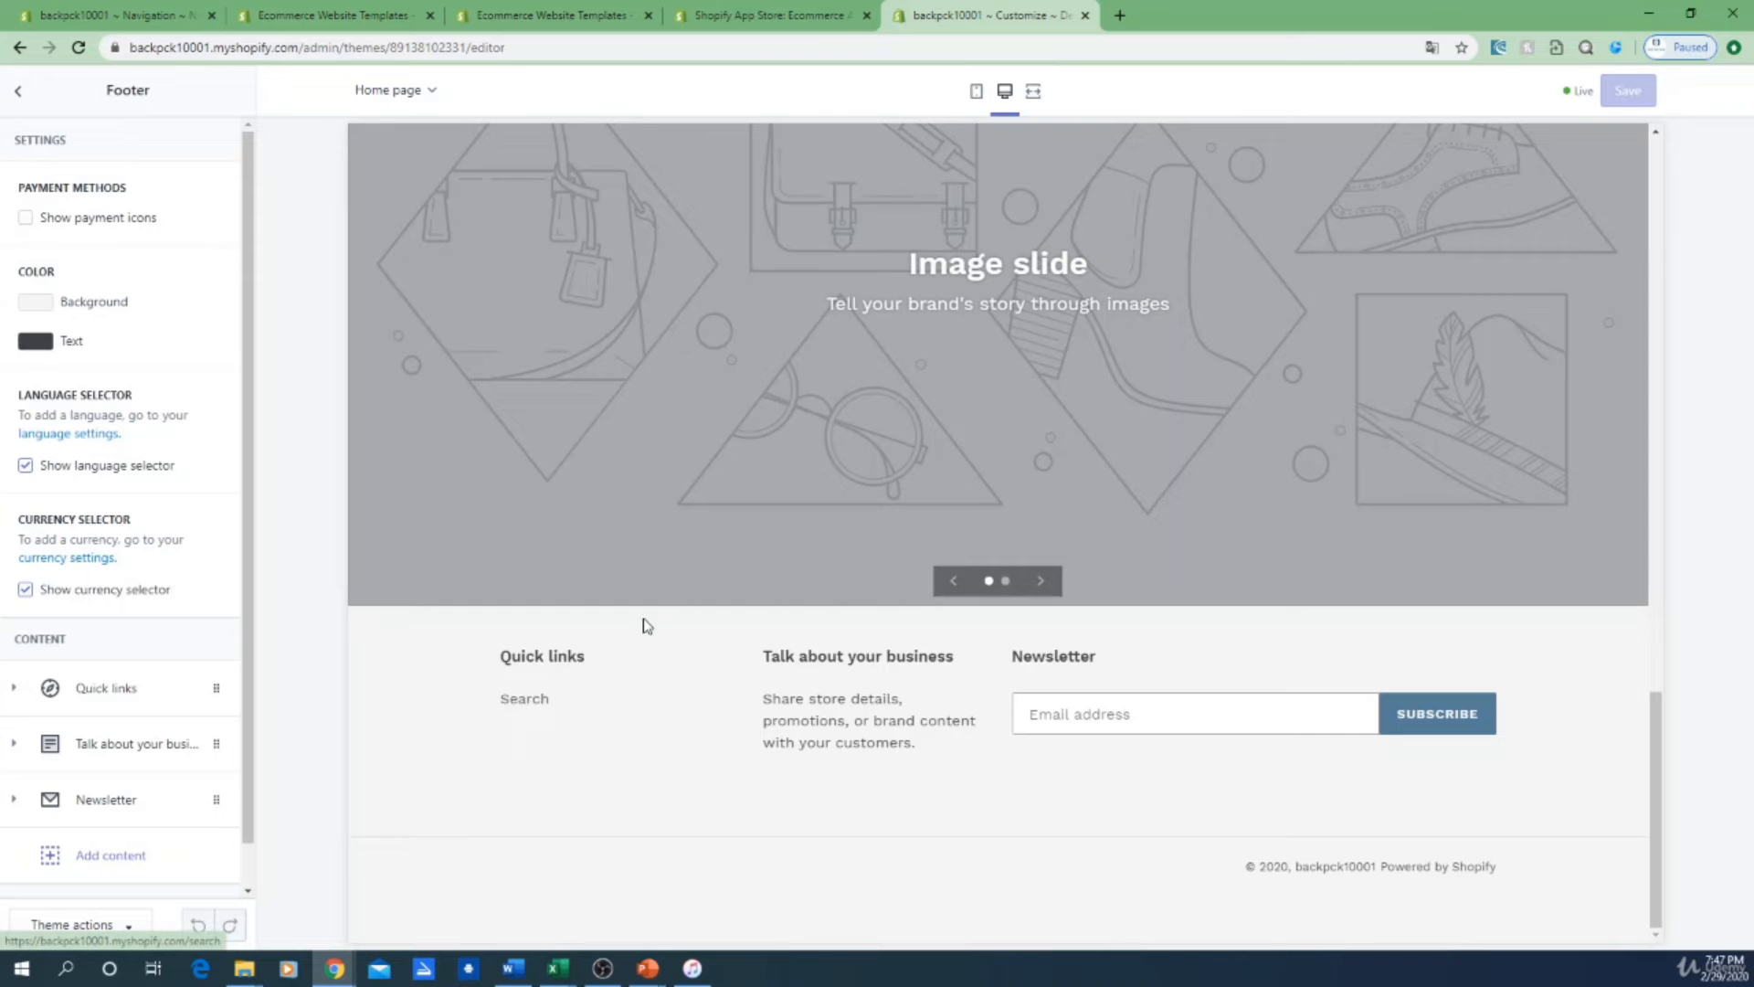
{"action": "left_click", "coordinate": [343, 11]}
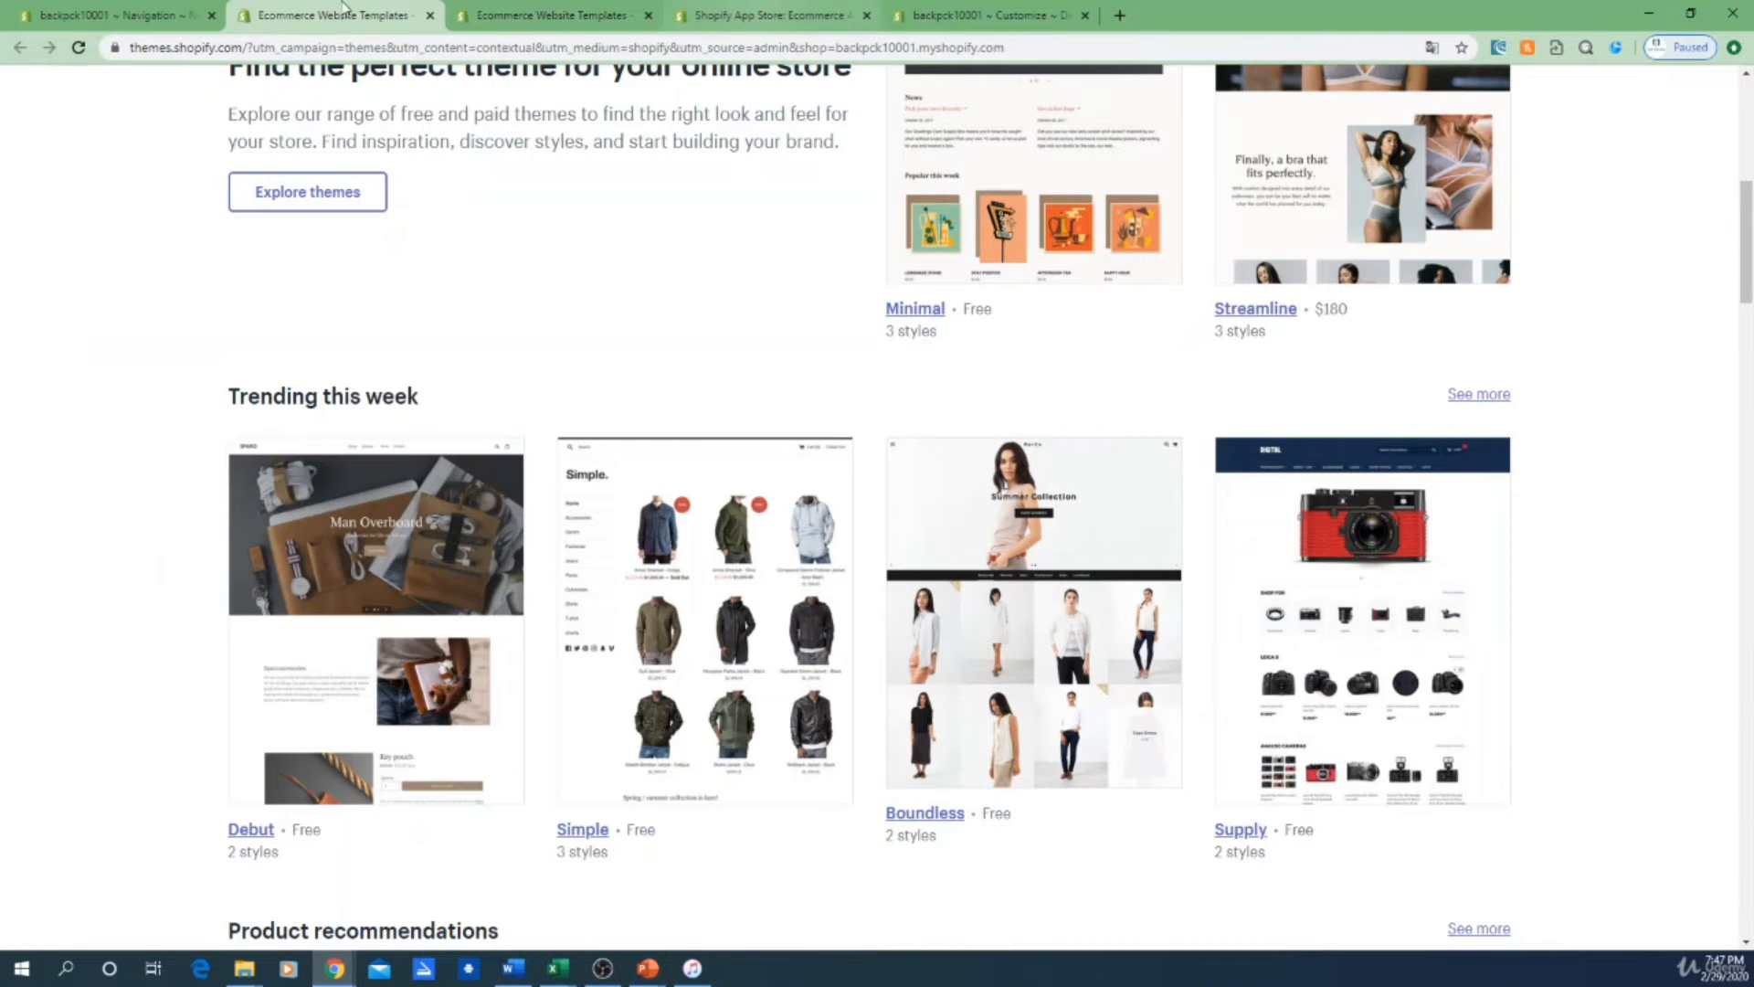
{"action": "left_click", "coordinate": [150, 11]}
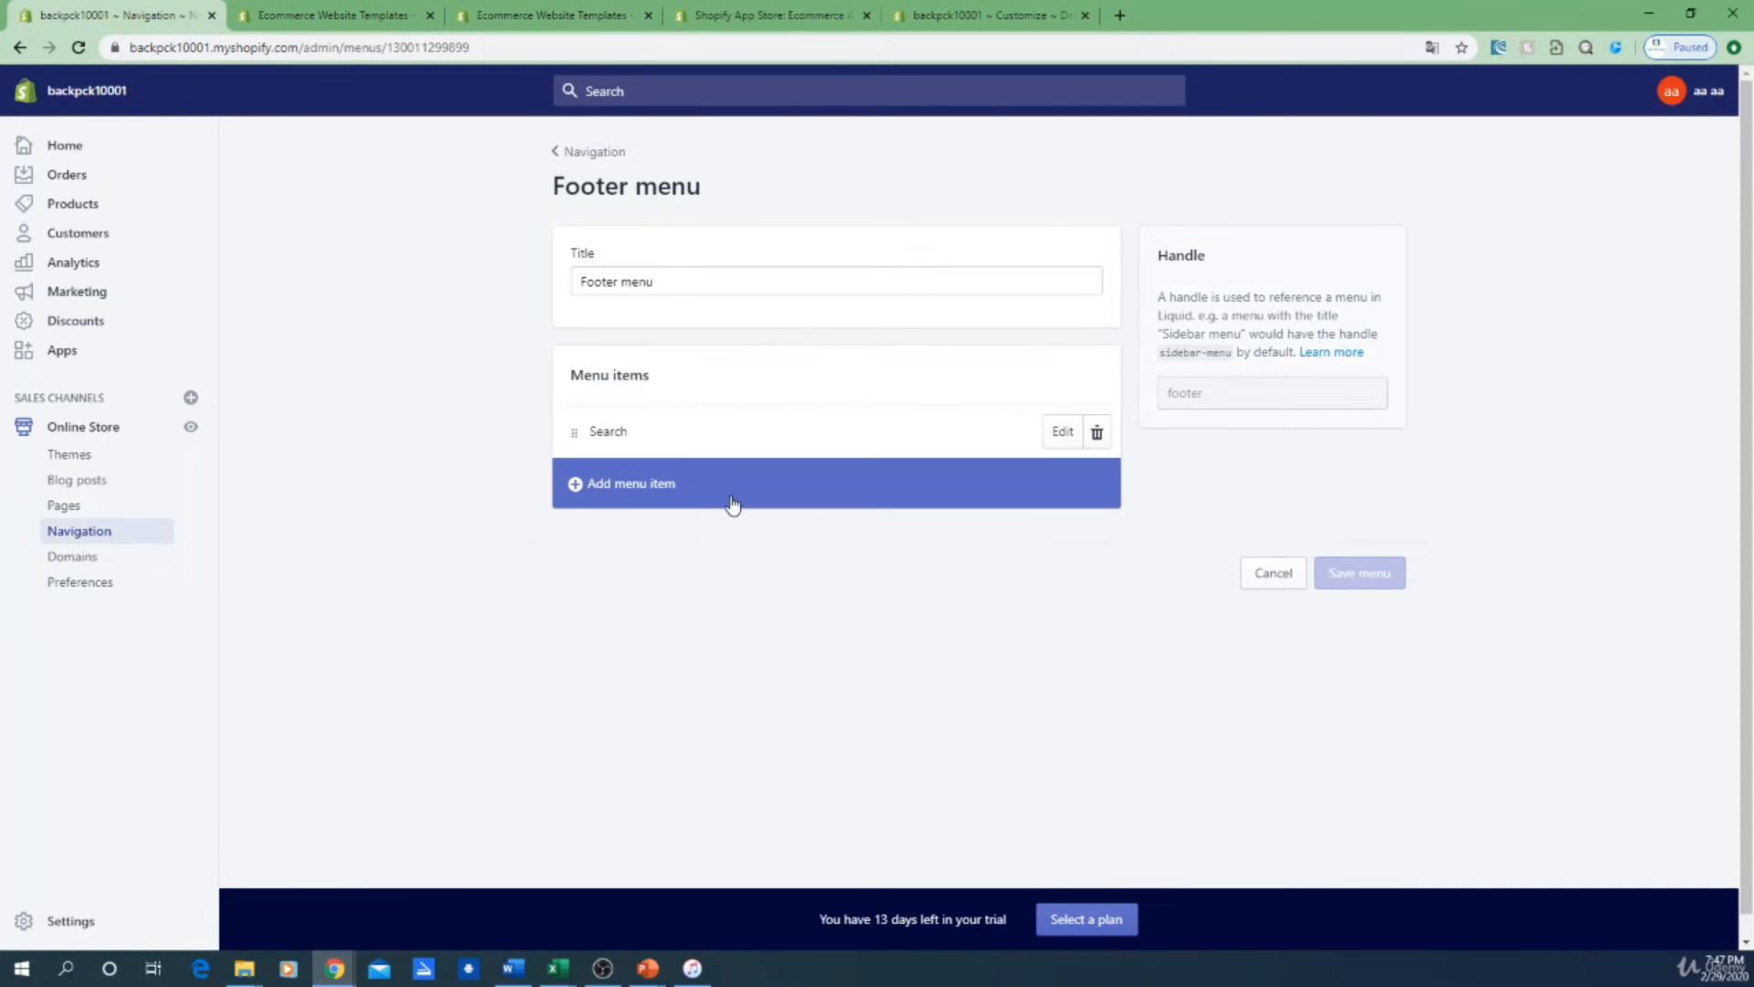
Step: Add a footer menu item named 'legal' linking to Policies > Privacy Policy
{"action": "left_click", "coordinate": [579, 487]}
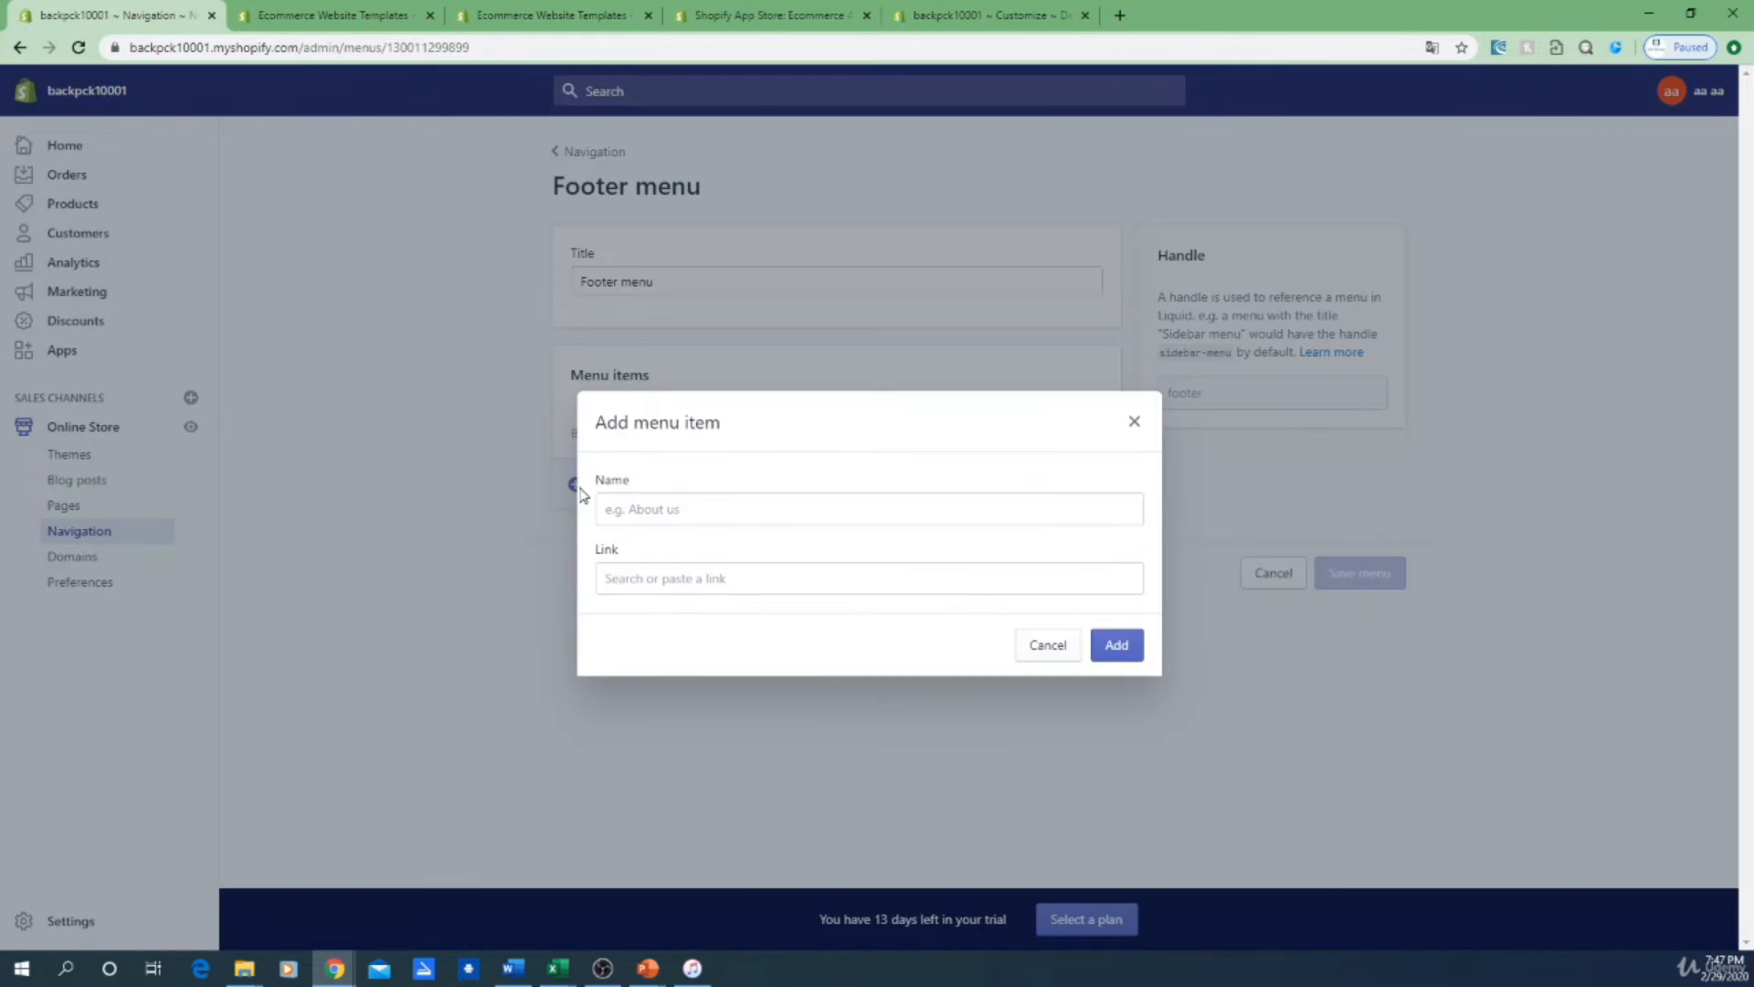
{"action": "left_click", "coordinate": [693, 497]}
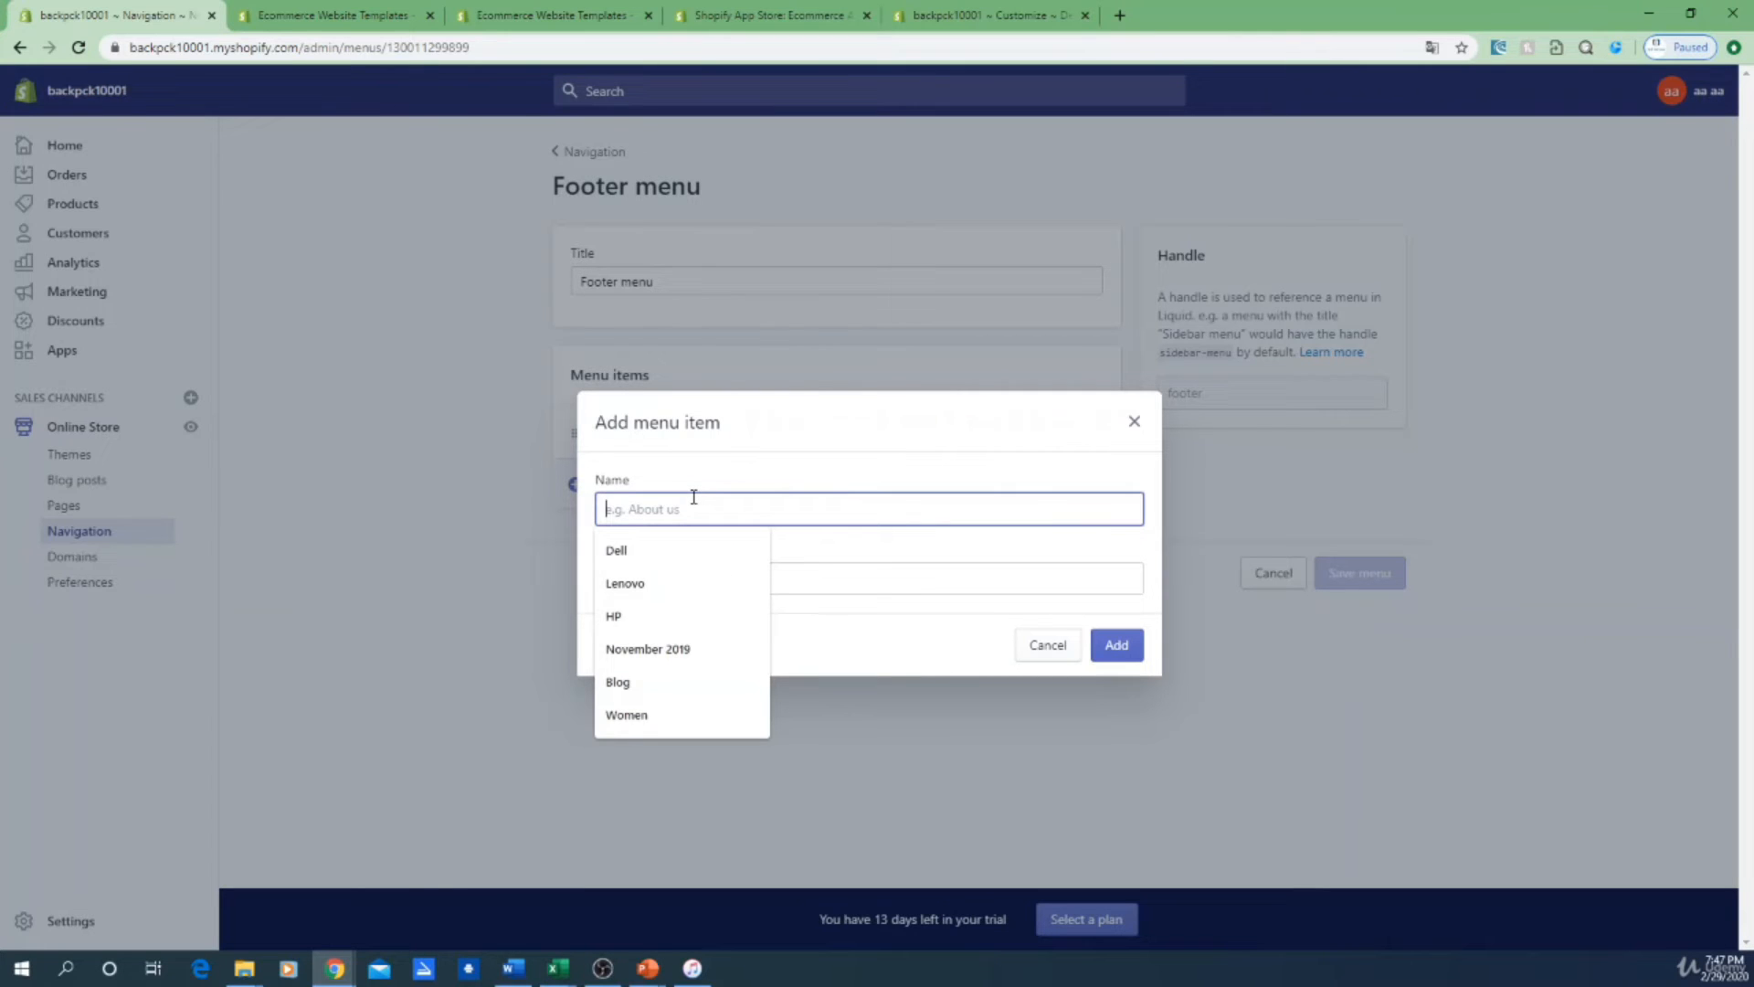
{"action": "type", "text": "e"}
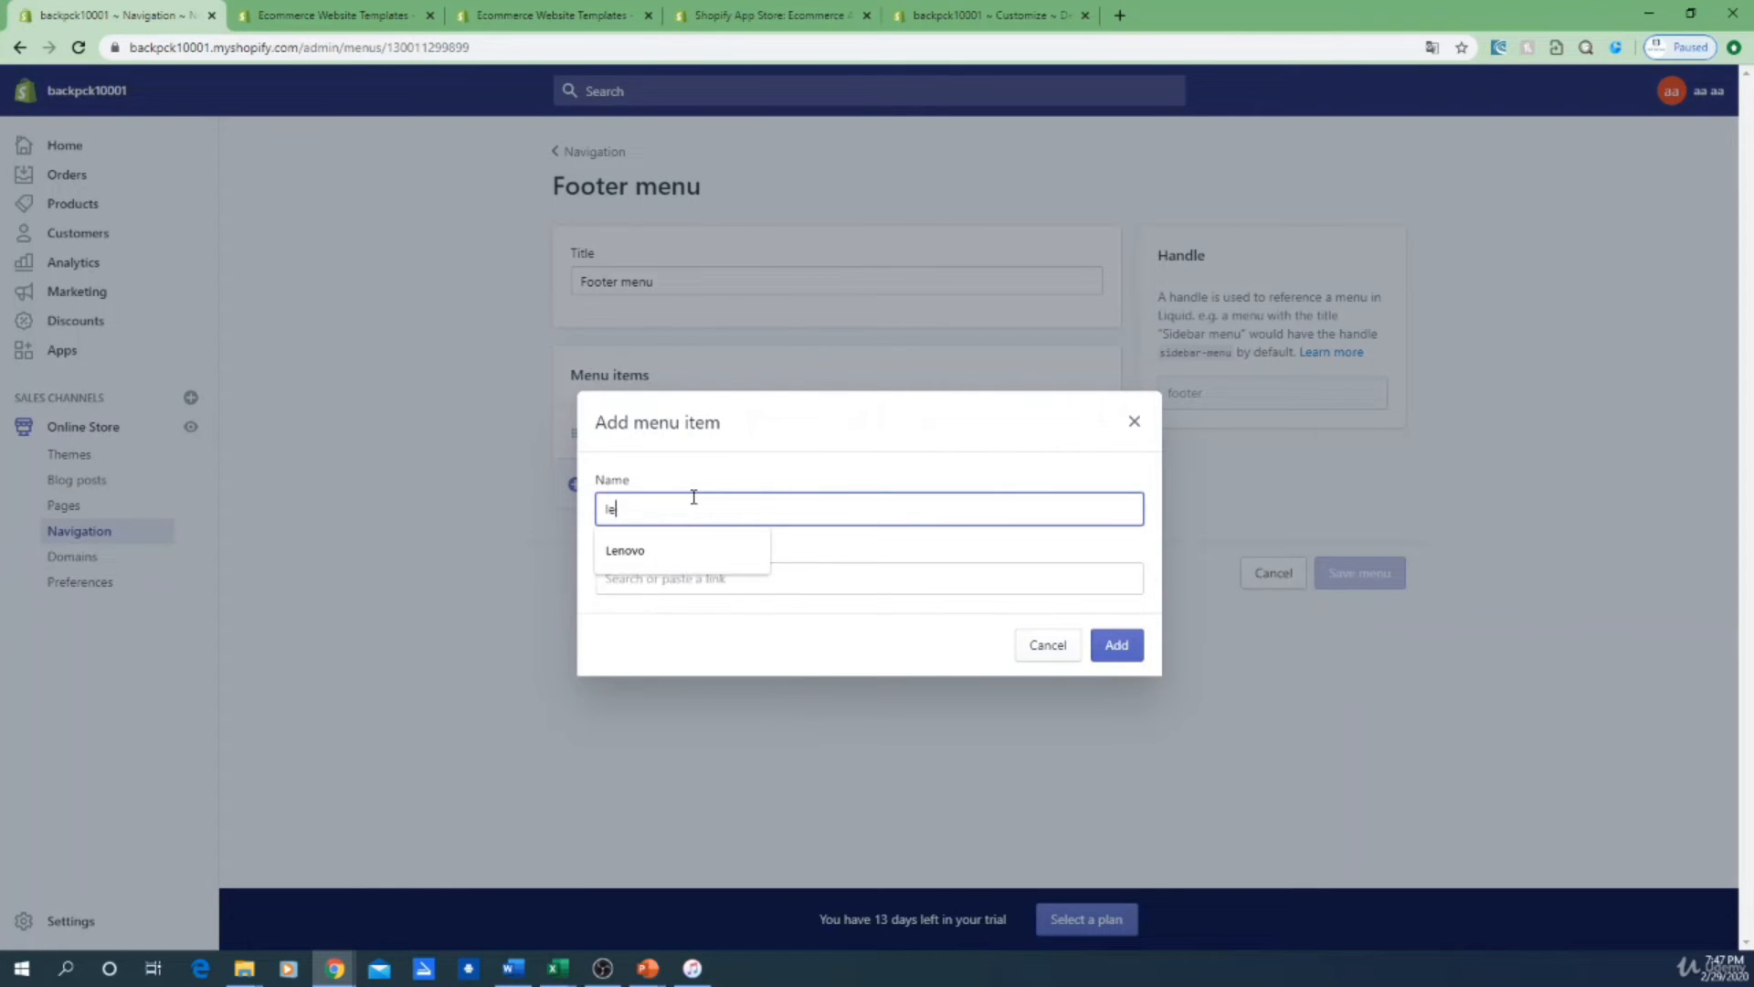
{"action": "type", "text": "gal"}
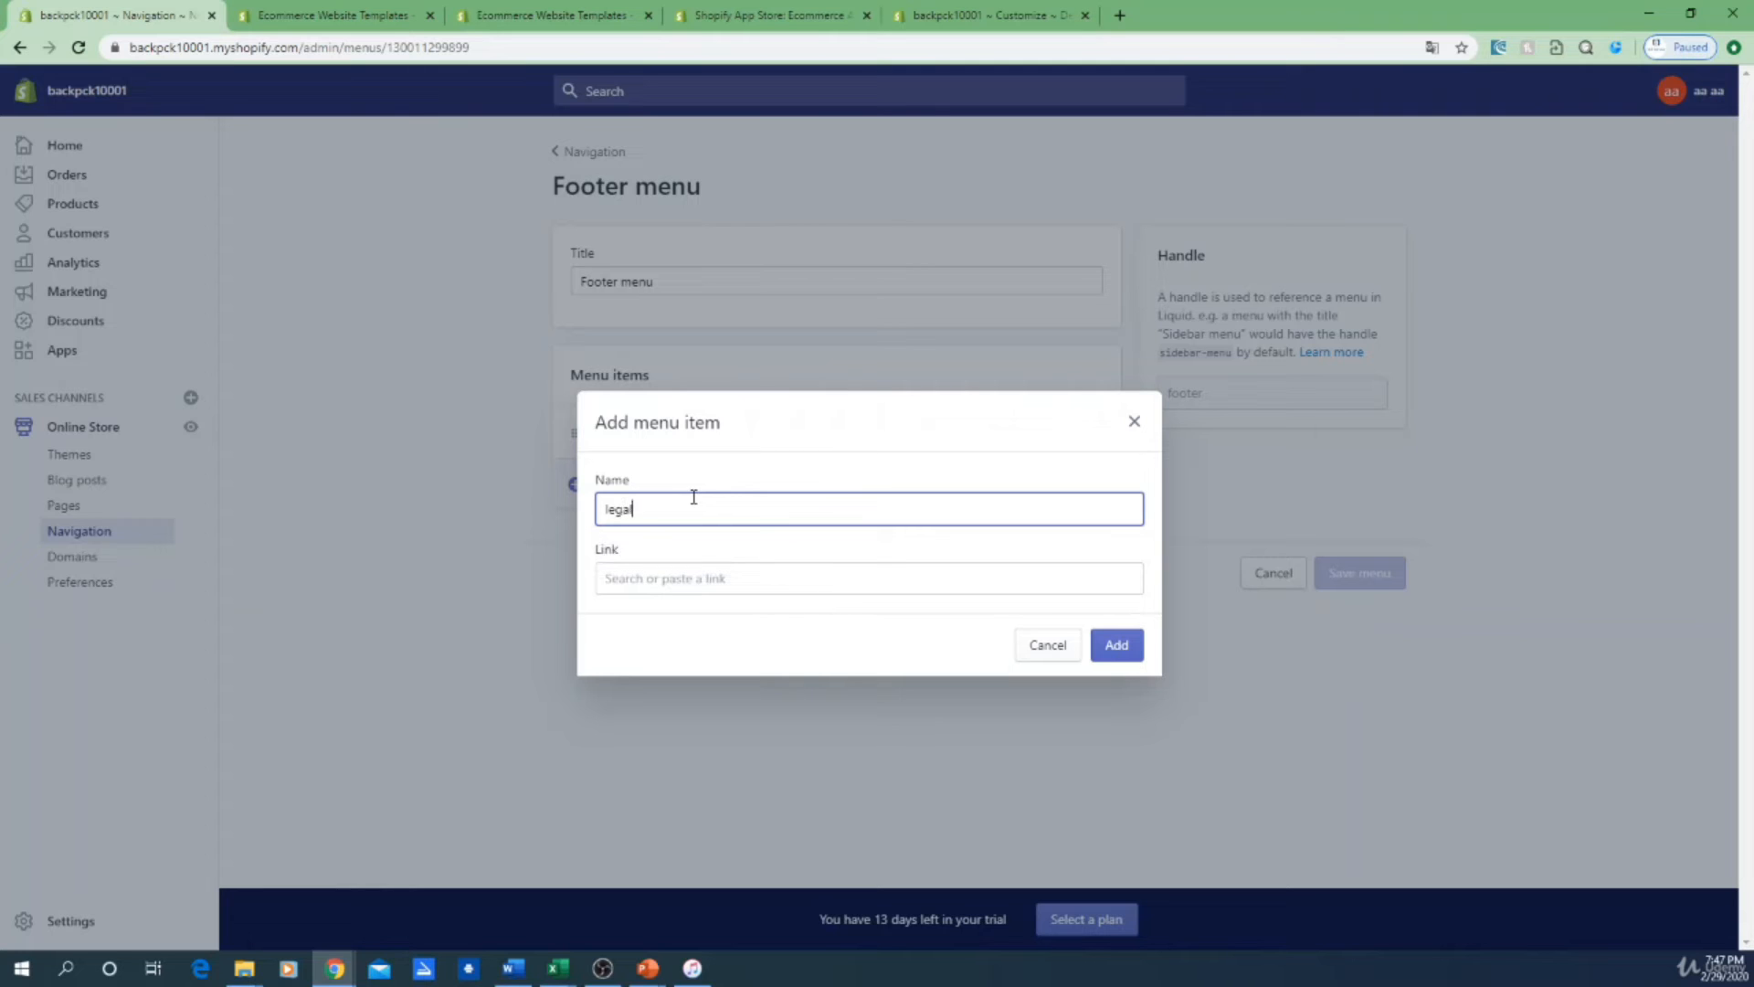
{"action": "left_click", "coordinate": [742, 586]}
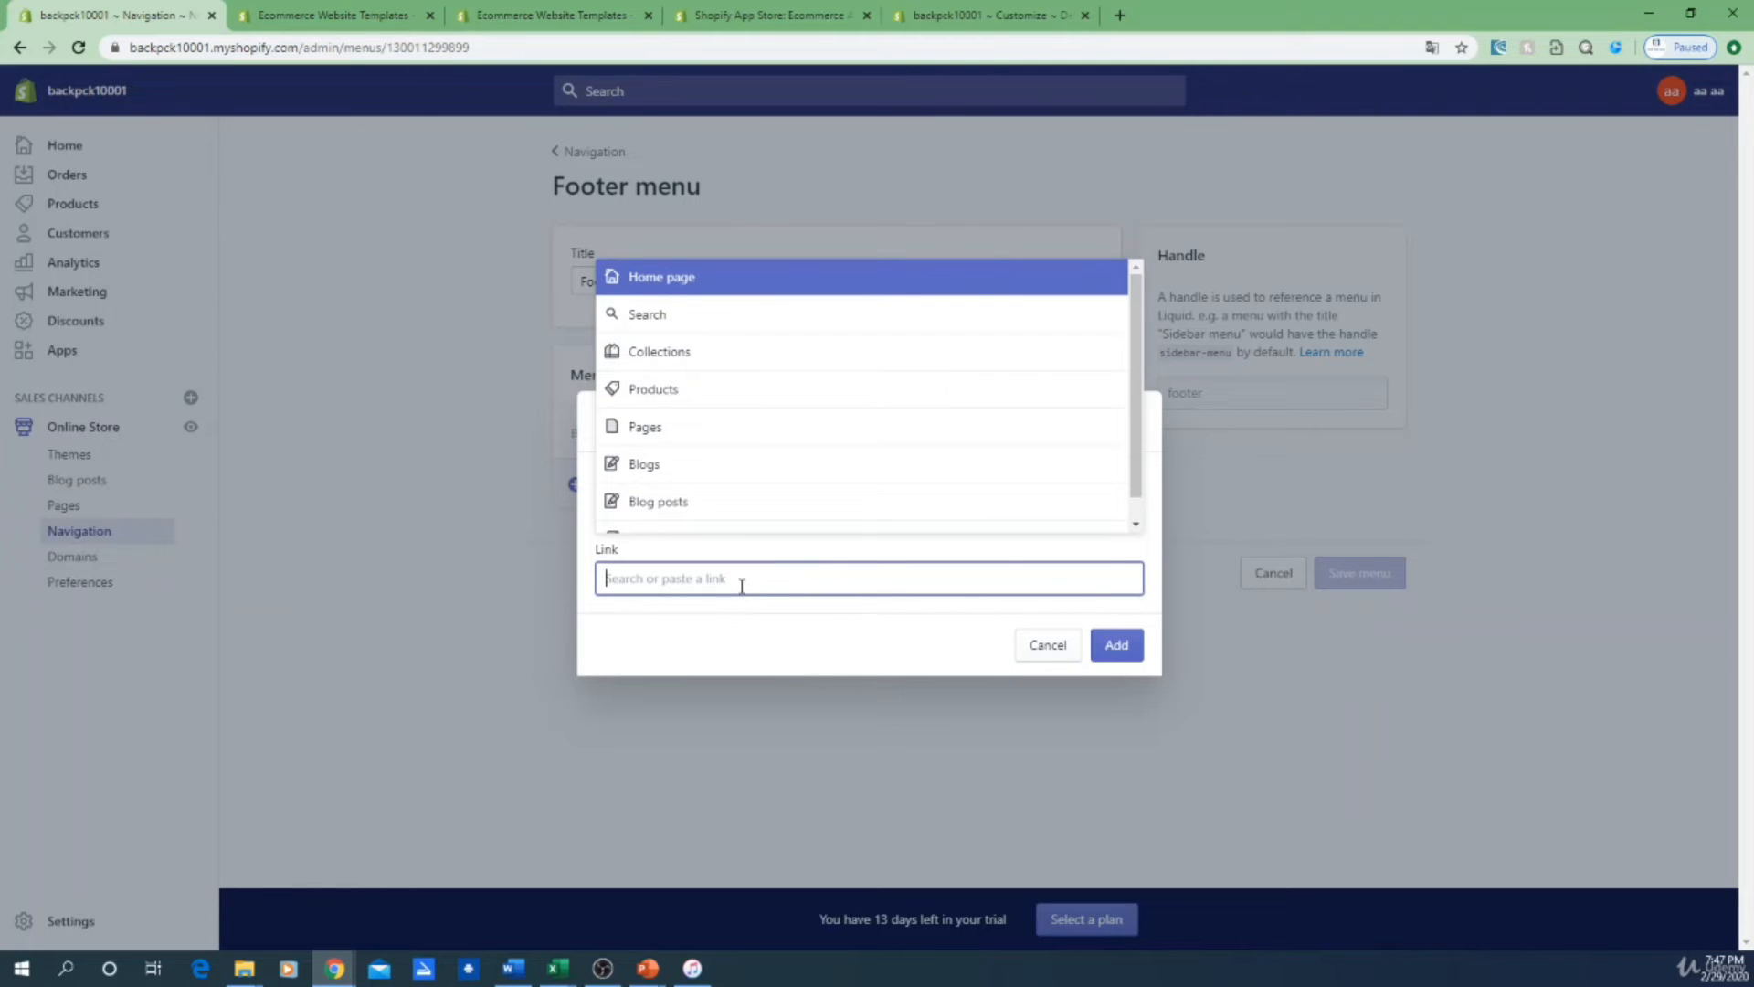
{"action": "scroll", "coordinate": [809, 500], "scroll_direction": "down", "scroll_amount": 1}
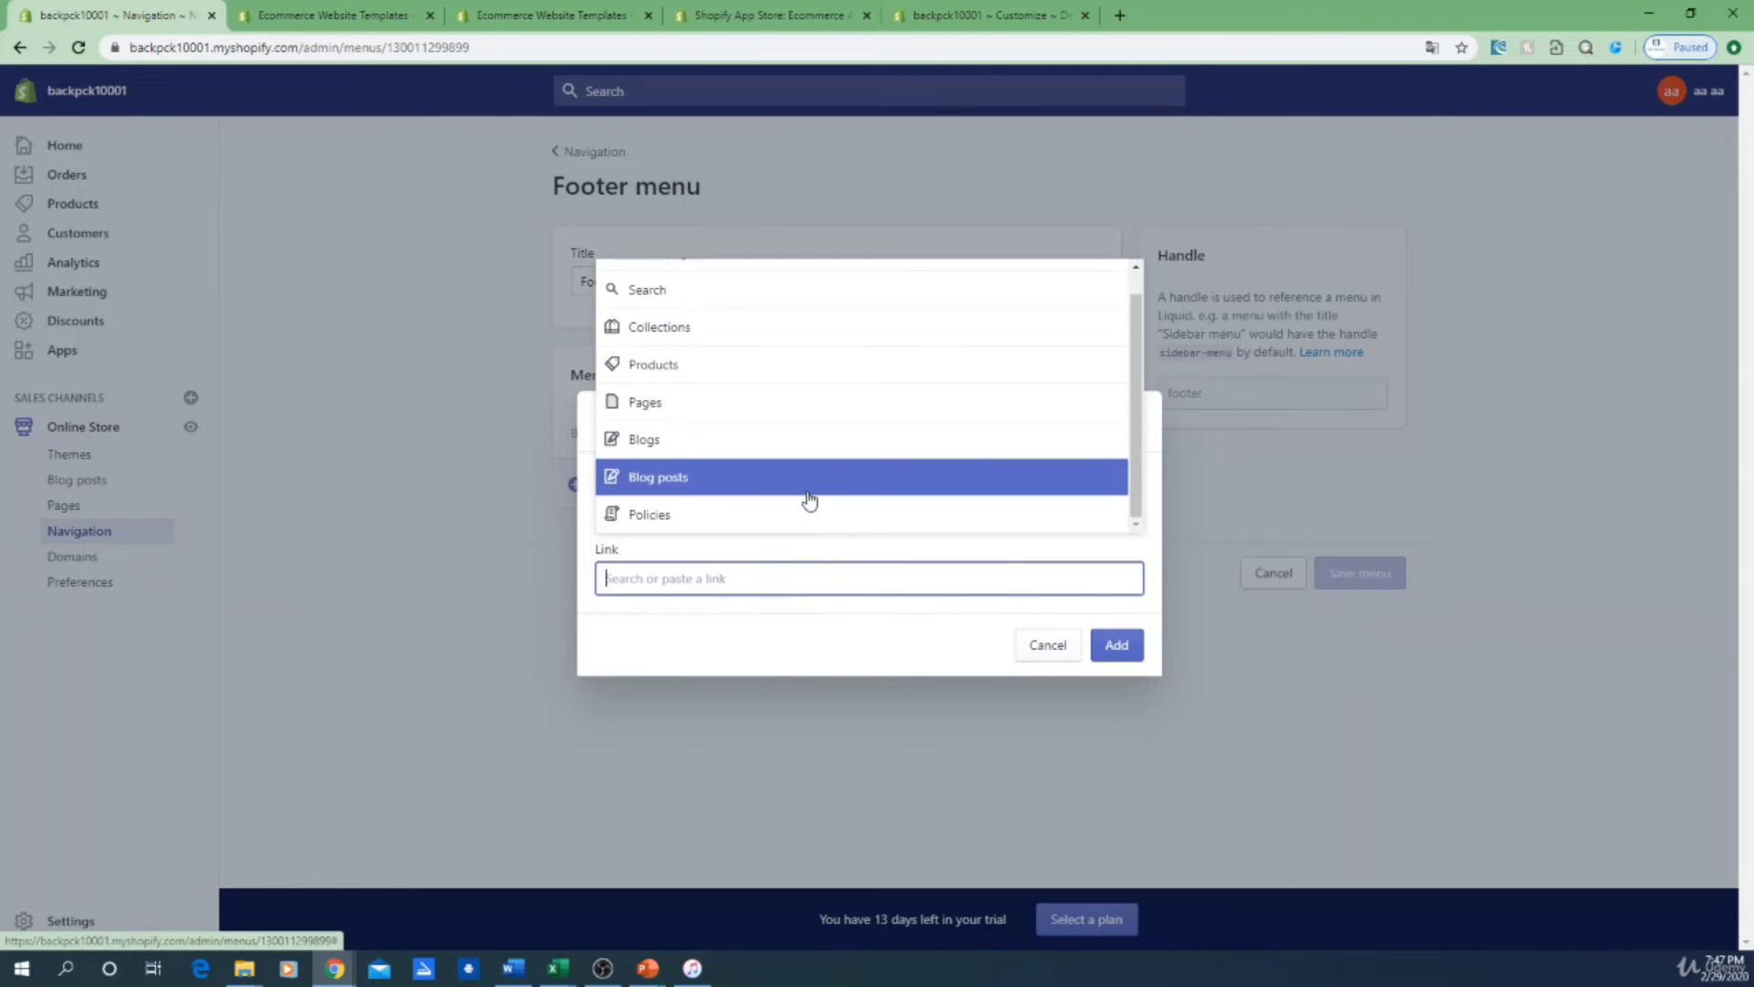
{"action": "left_click", "coordinate": [631, 521]}
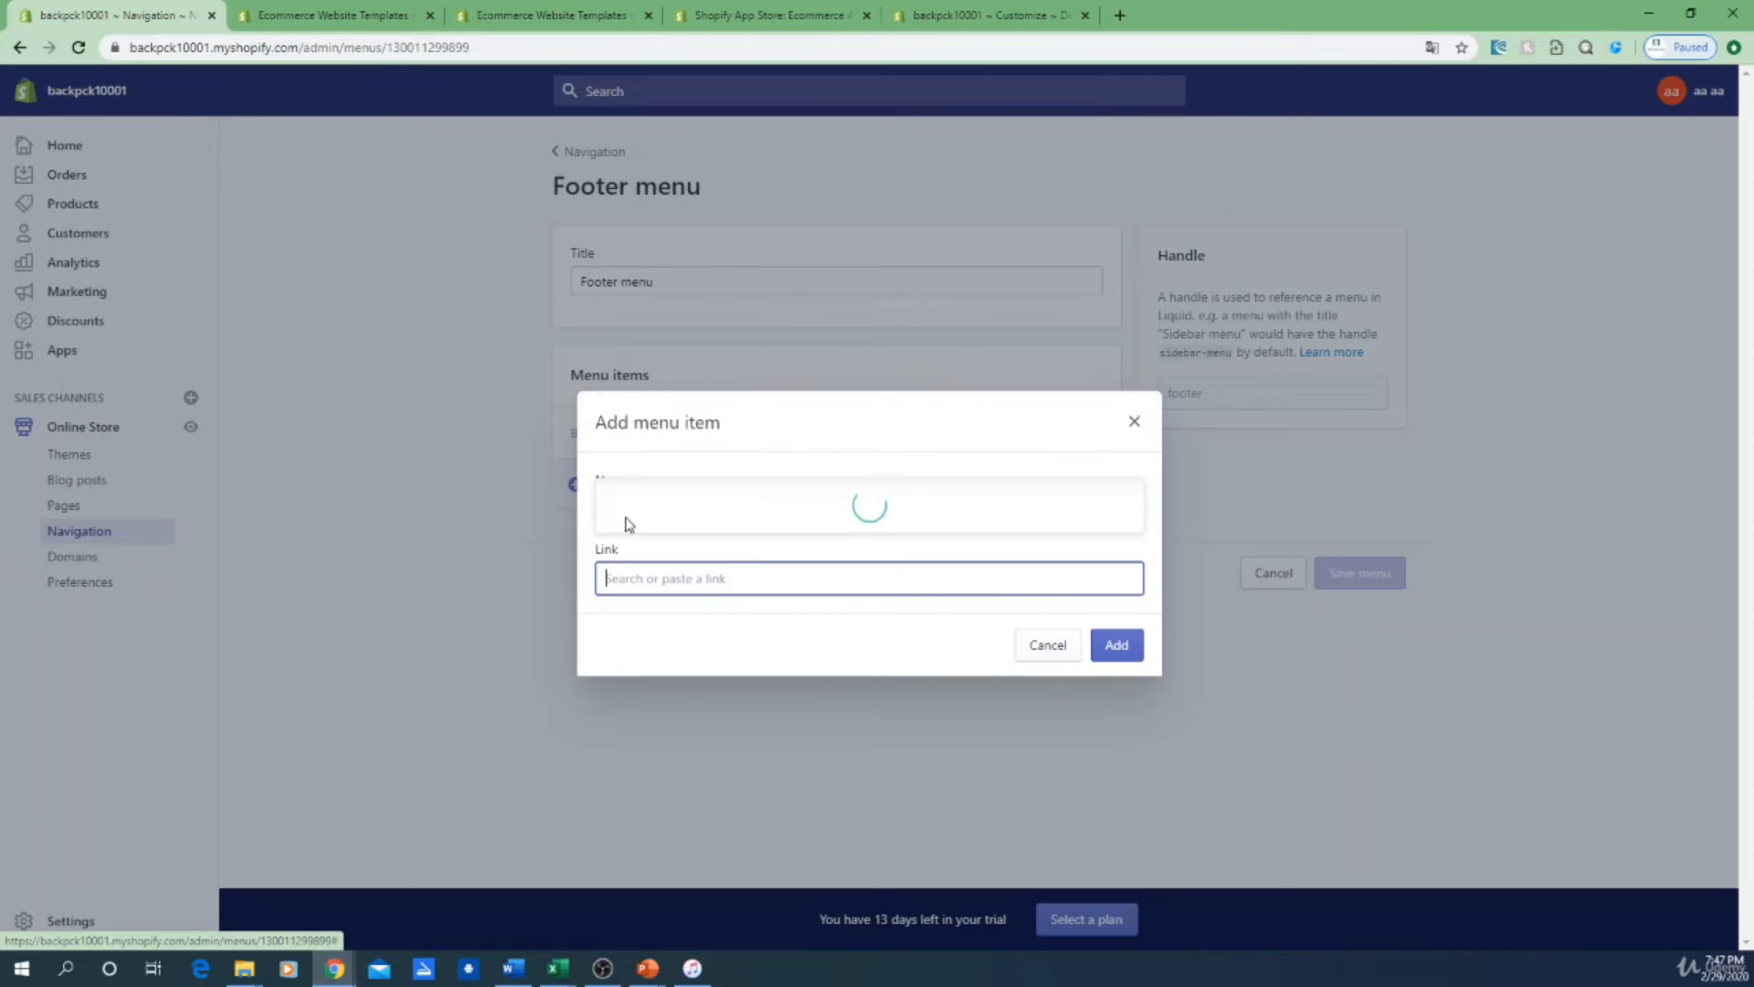
{"action": "left_click", "coordinate": [680, 449]}
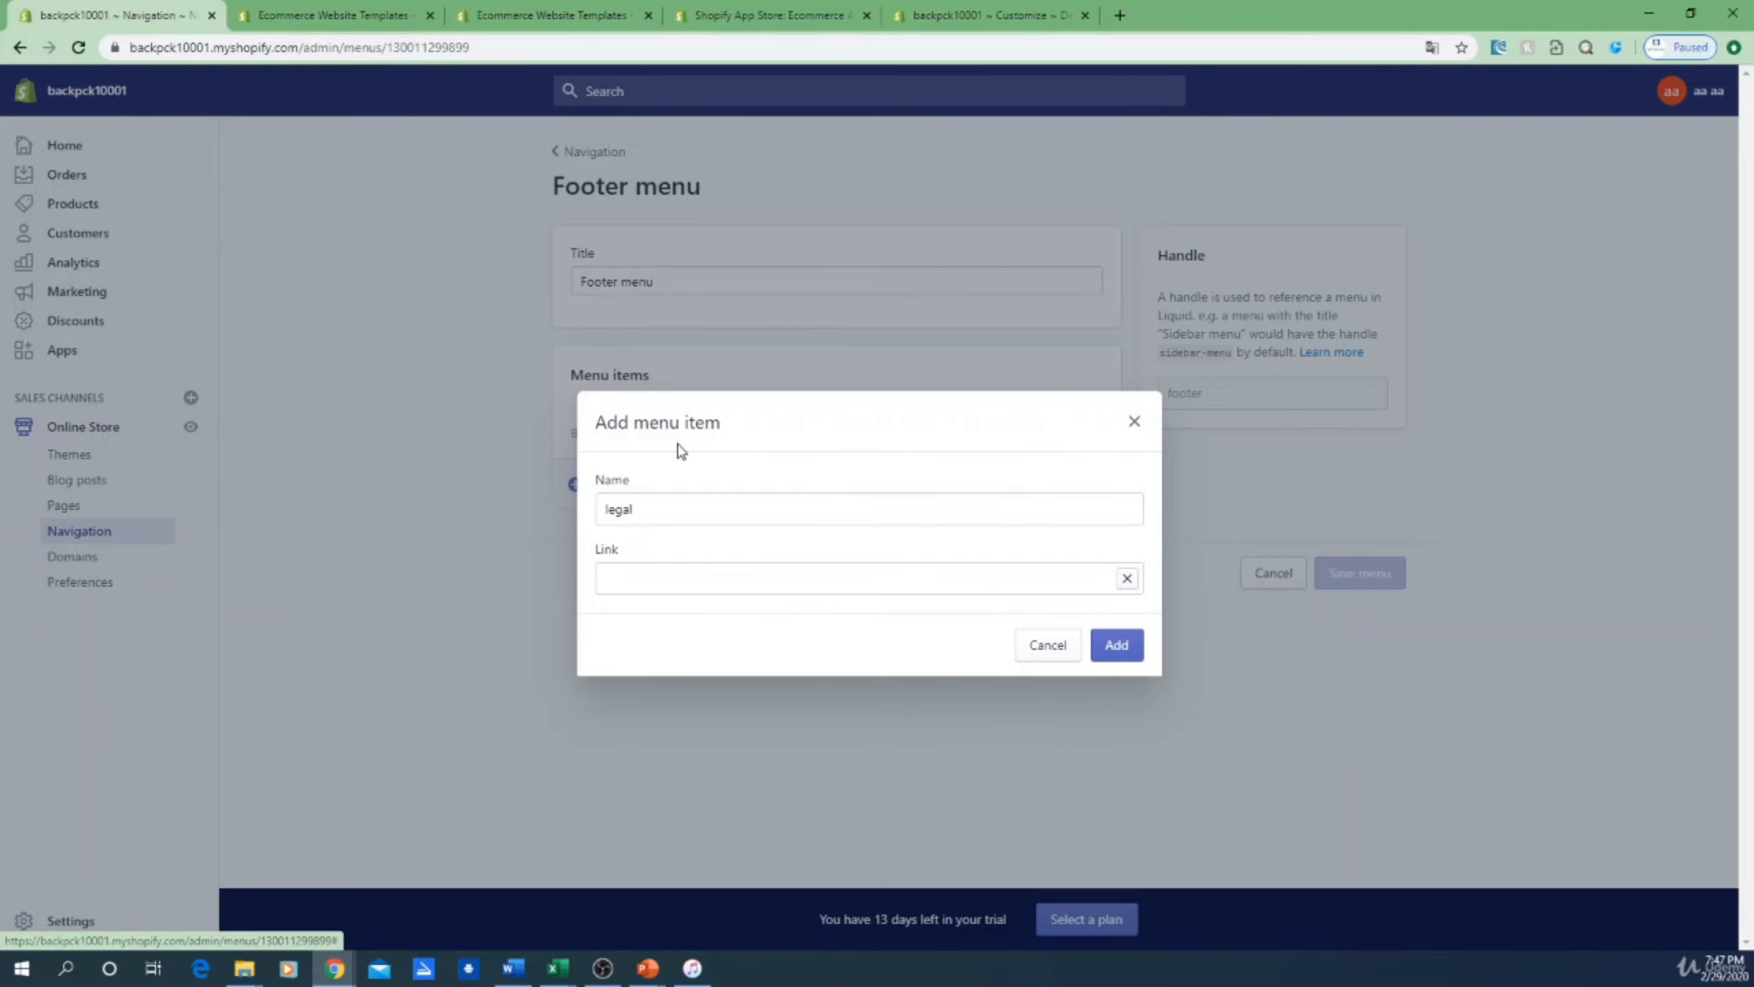
{"action": "left_click", "coordinate": [1118, 646]}
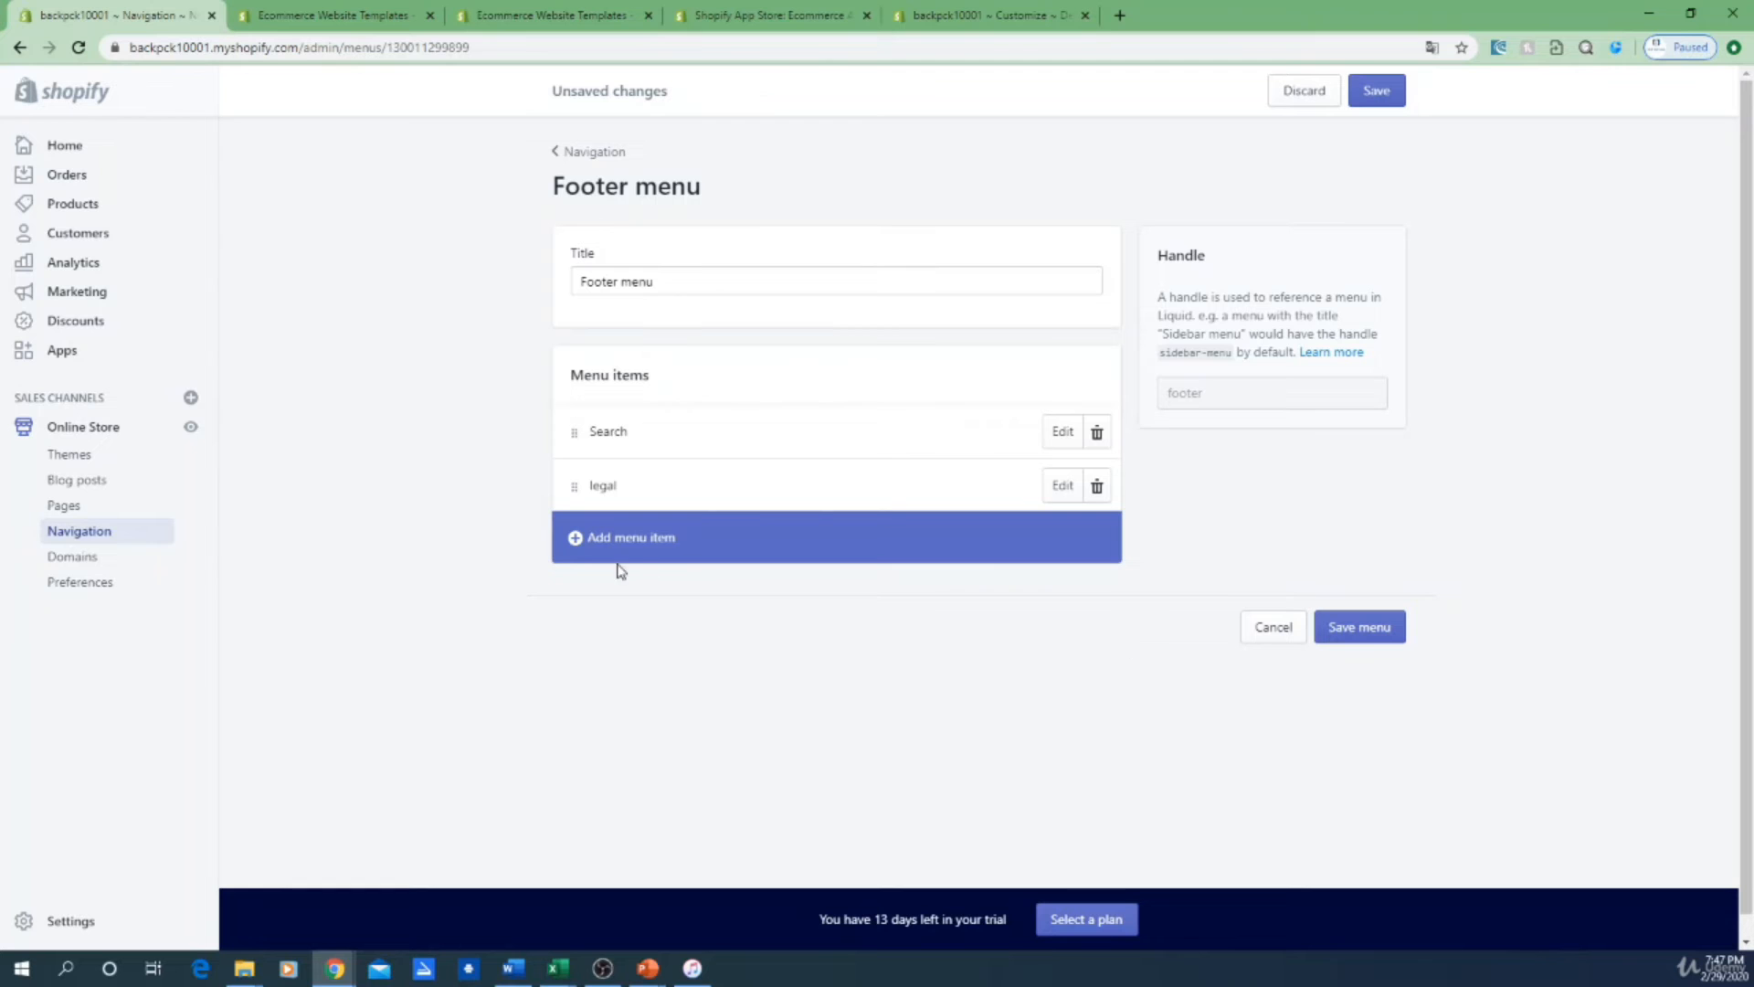
Step: Add Refund Policy and Terms of Service items linked to their policy pages
{"action": "left_click", "coordinate": [575, 539]}
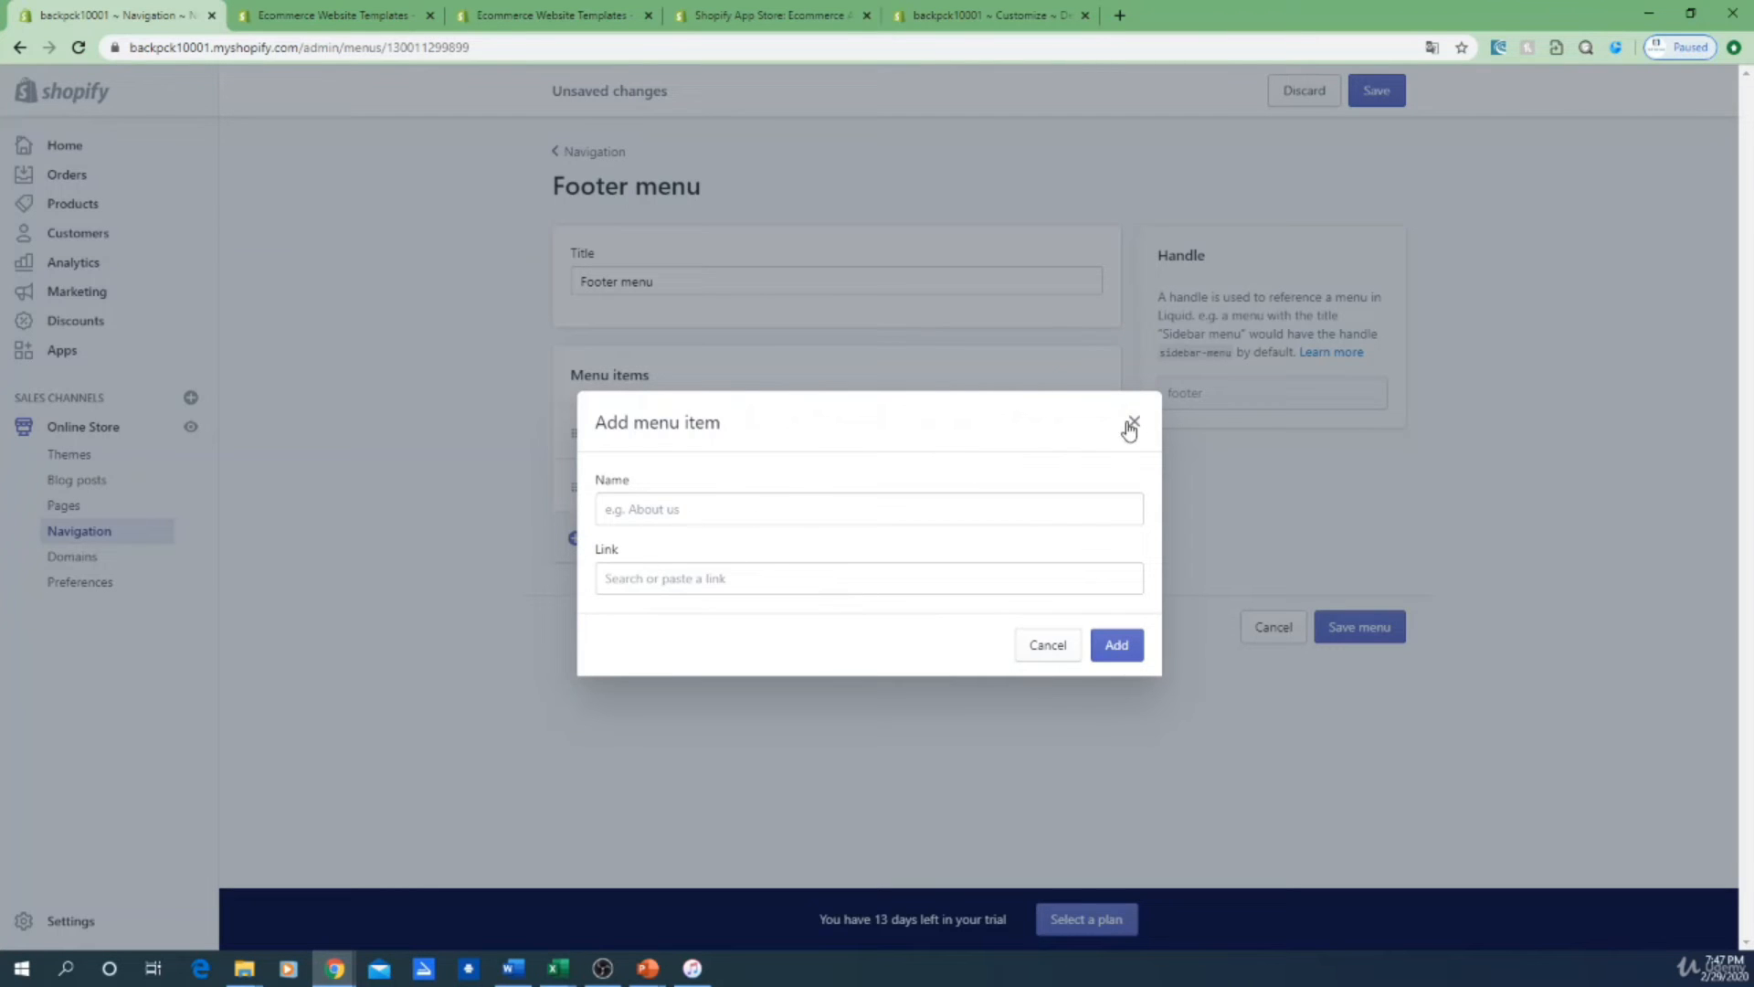
{"action": "left_click", "coordinate": [665, 566]}
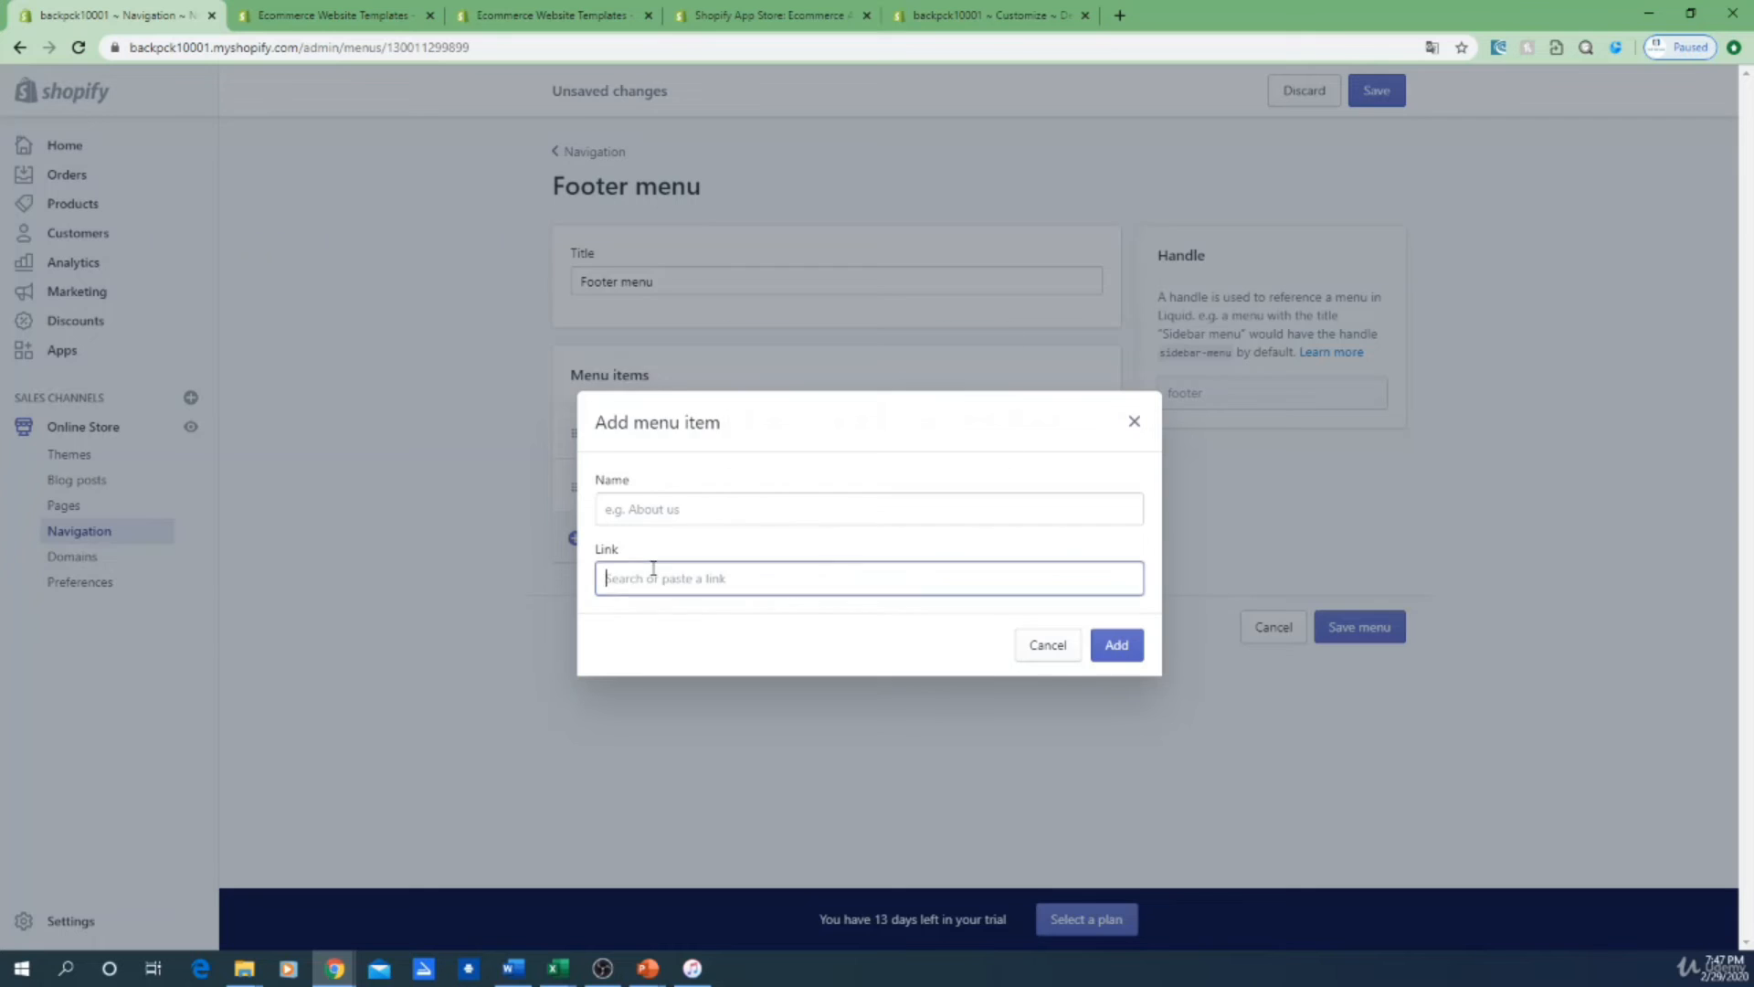
{"action": "left_click", "coordinate": [678, 517]}
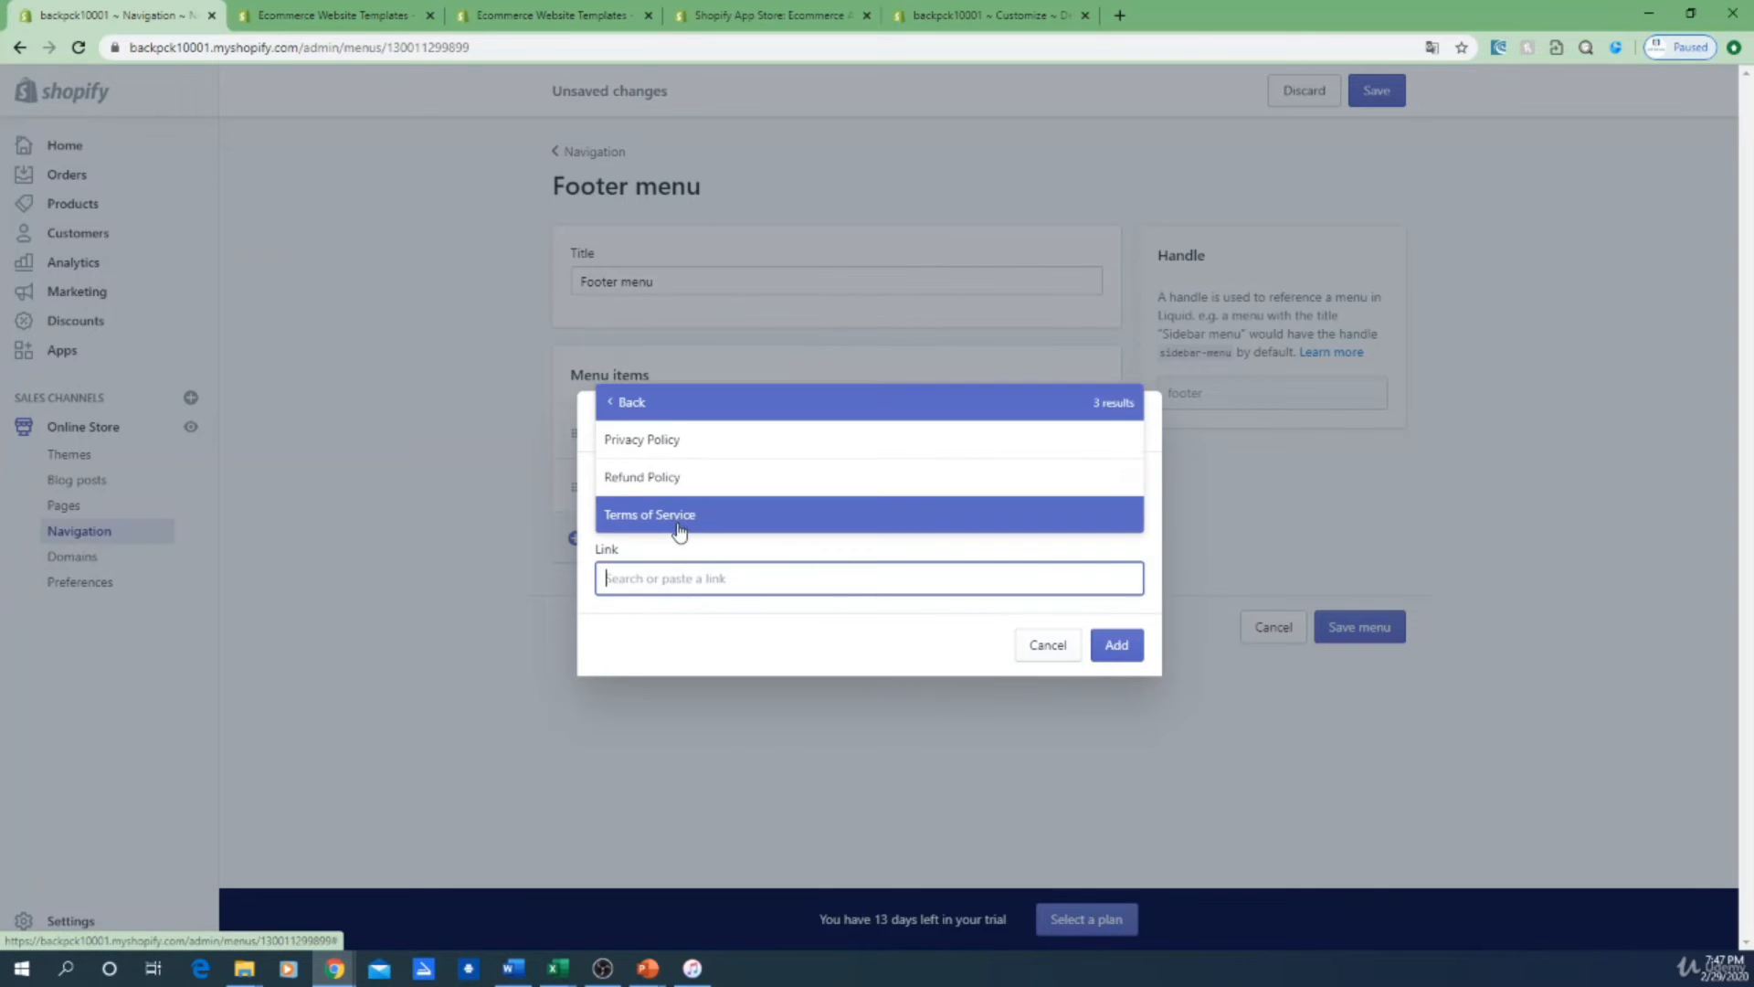
{"action": "left_click", "coordinate": [716, 477]}
{"action": "left_click", "coordinate": [1100, 651]}
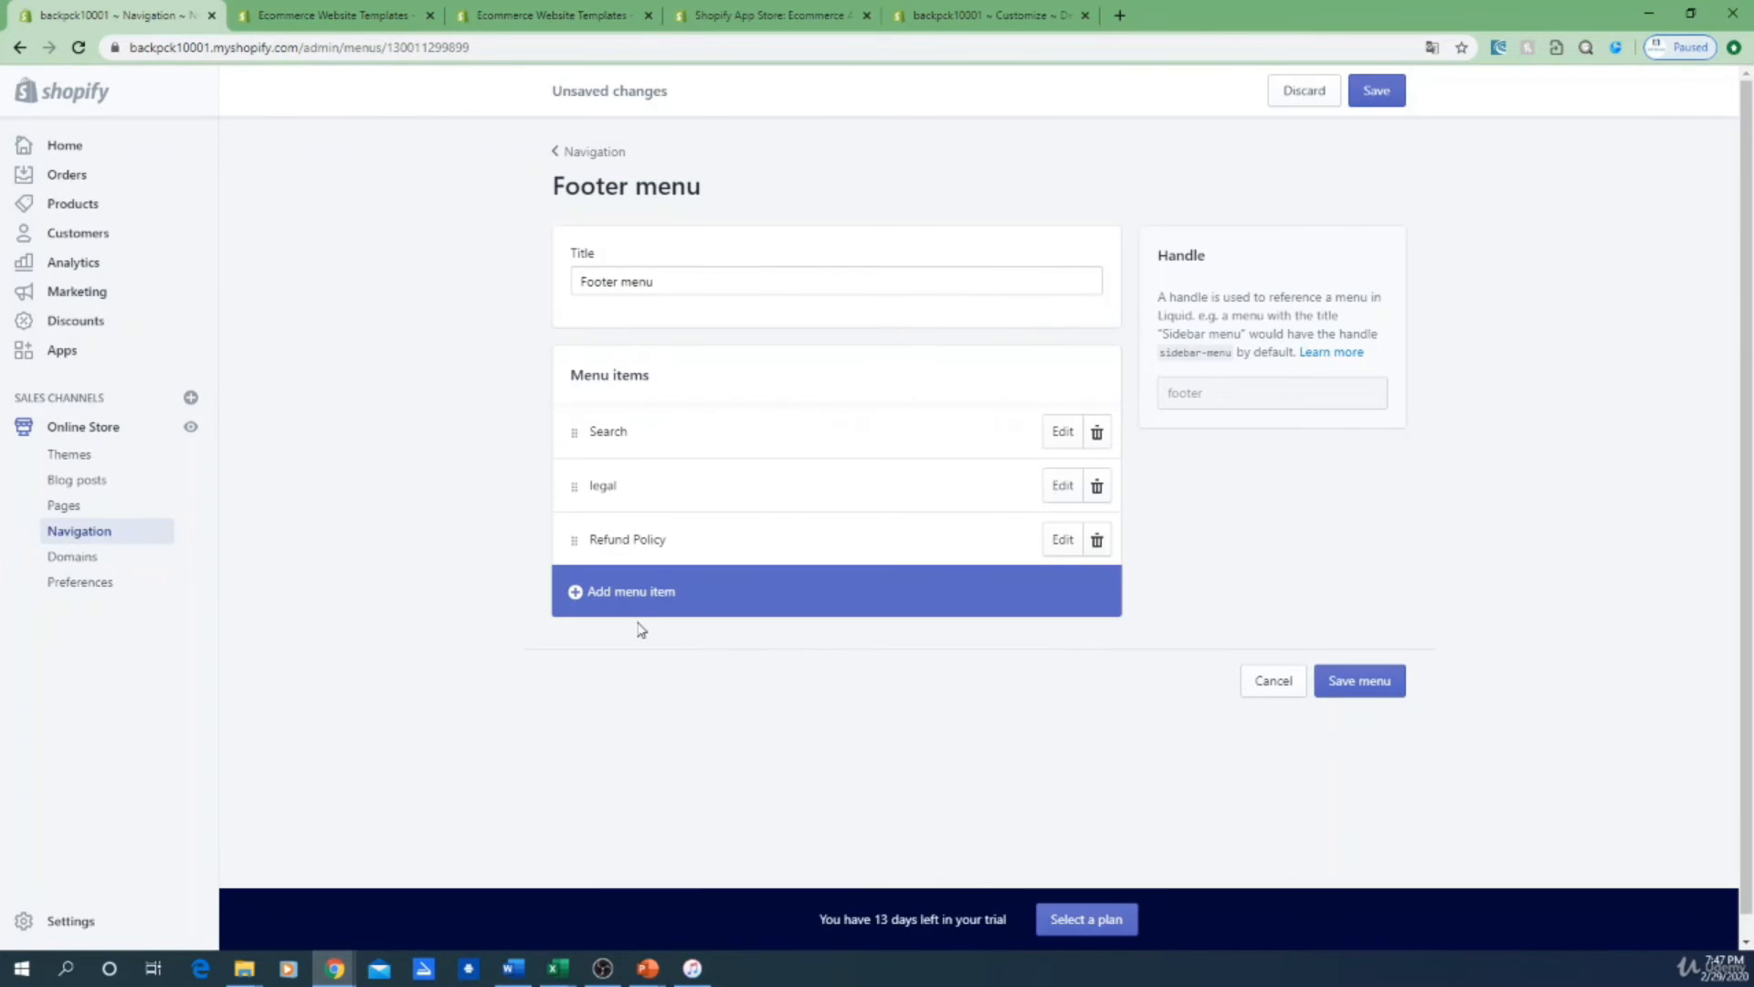
{"action": "left_click", "coordinate": [576, 595]}
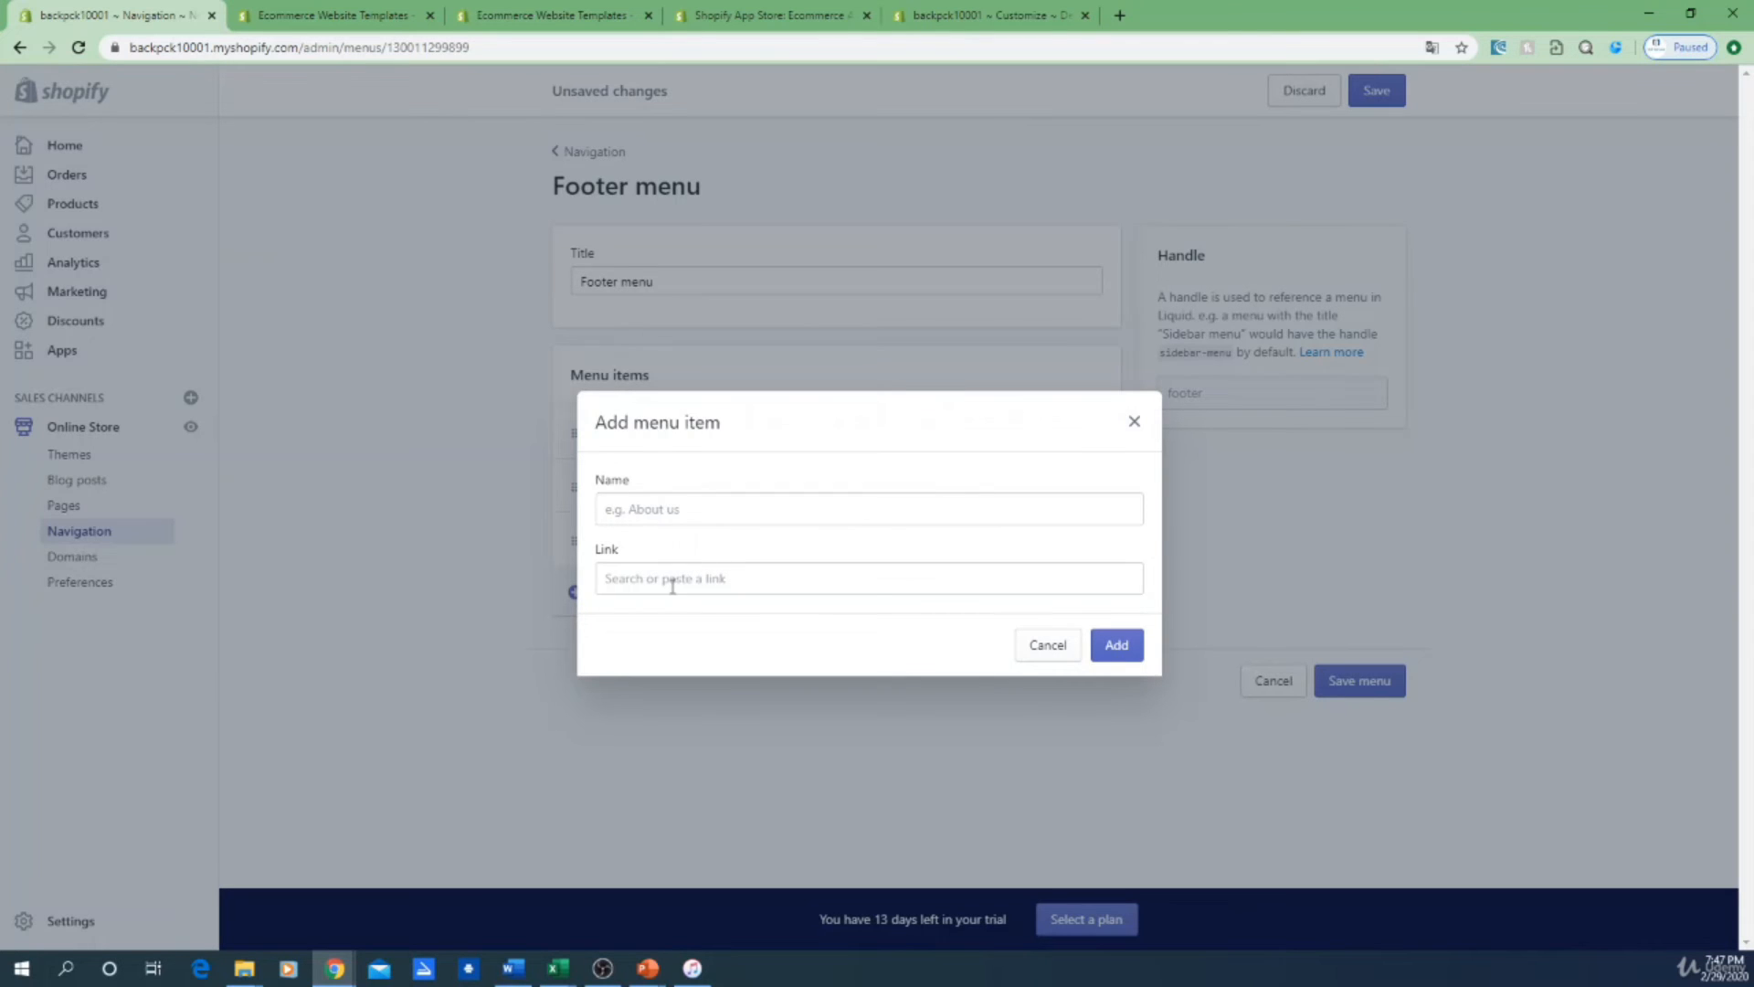
{"action": "left_click", "coordinate": [672, 586]}
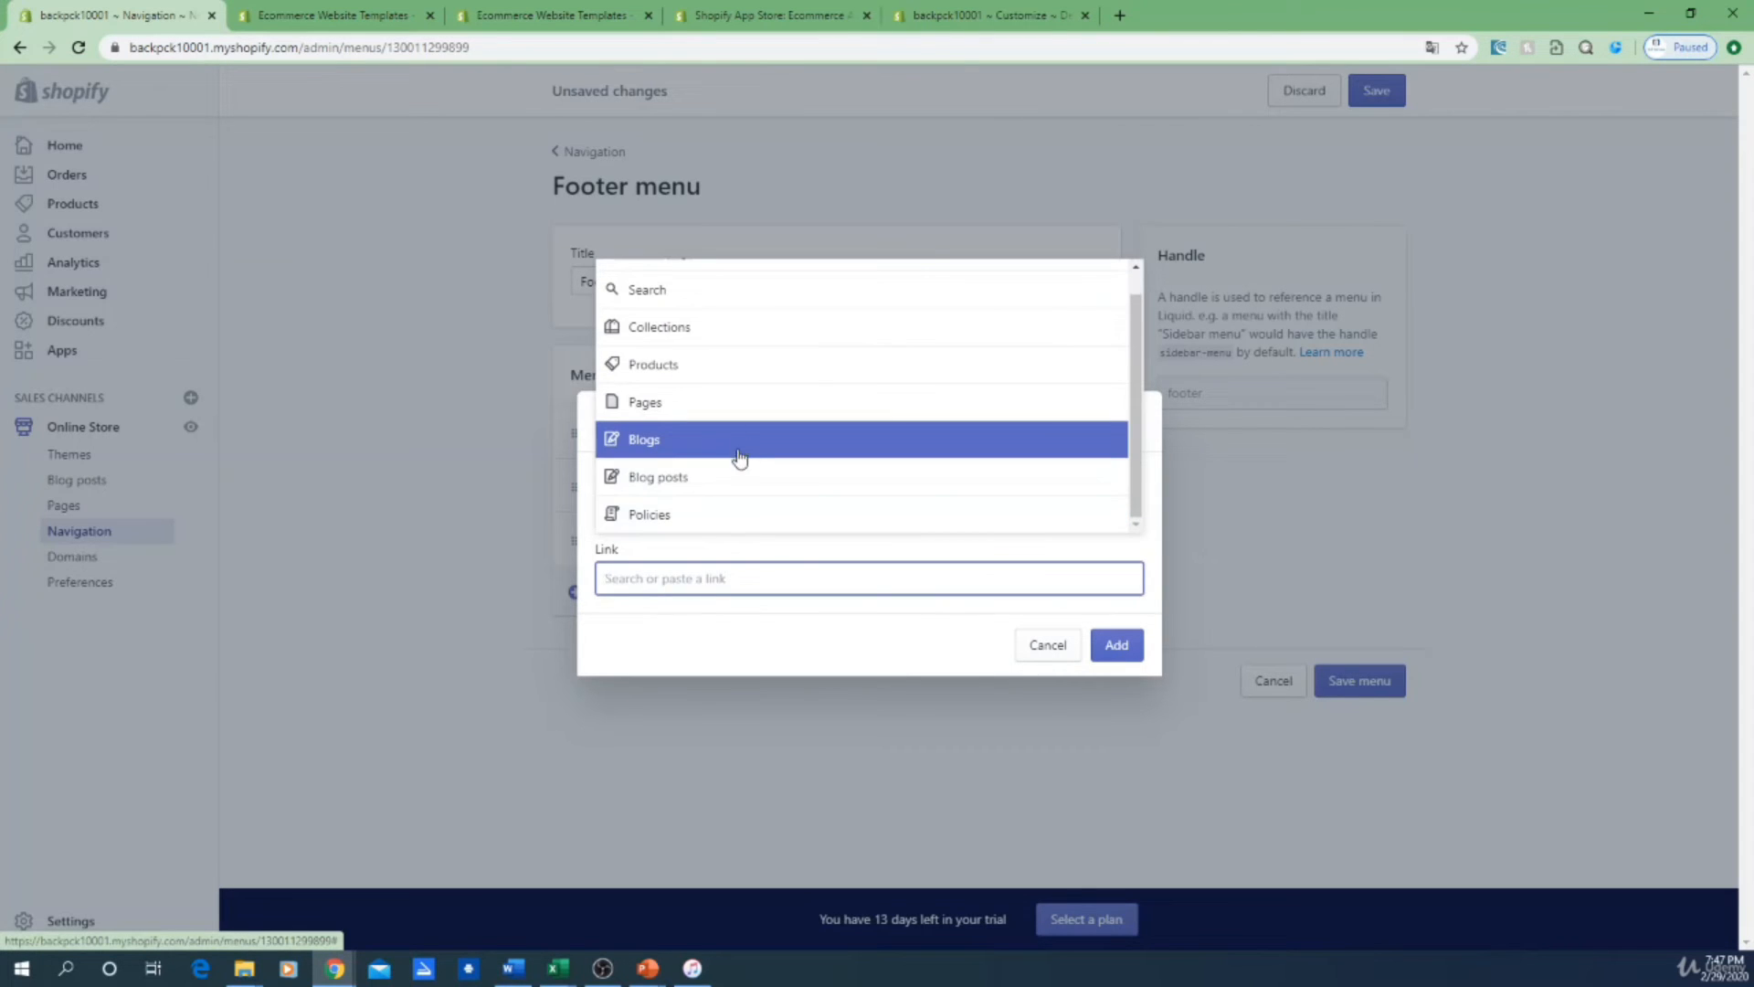
{"action": "left_click", "coordinate": [699, 513]}
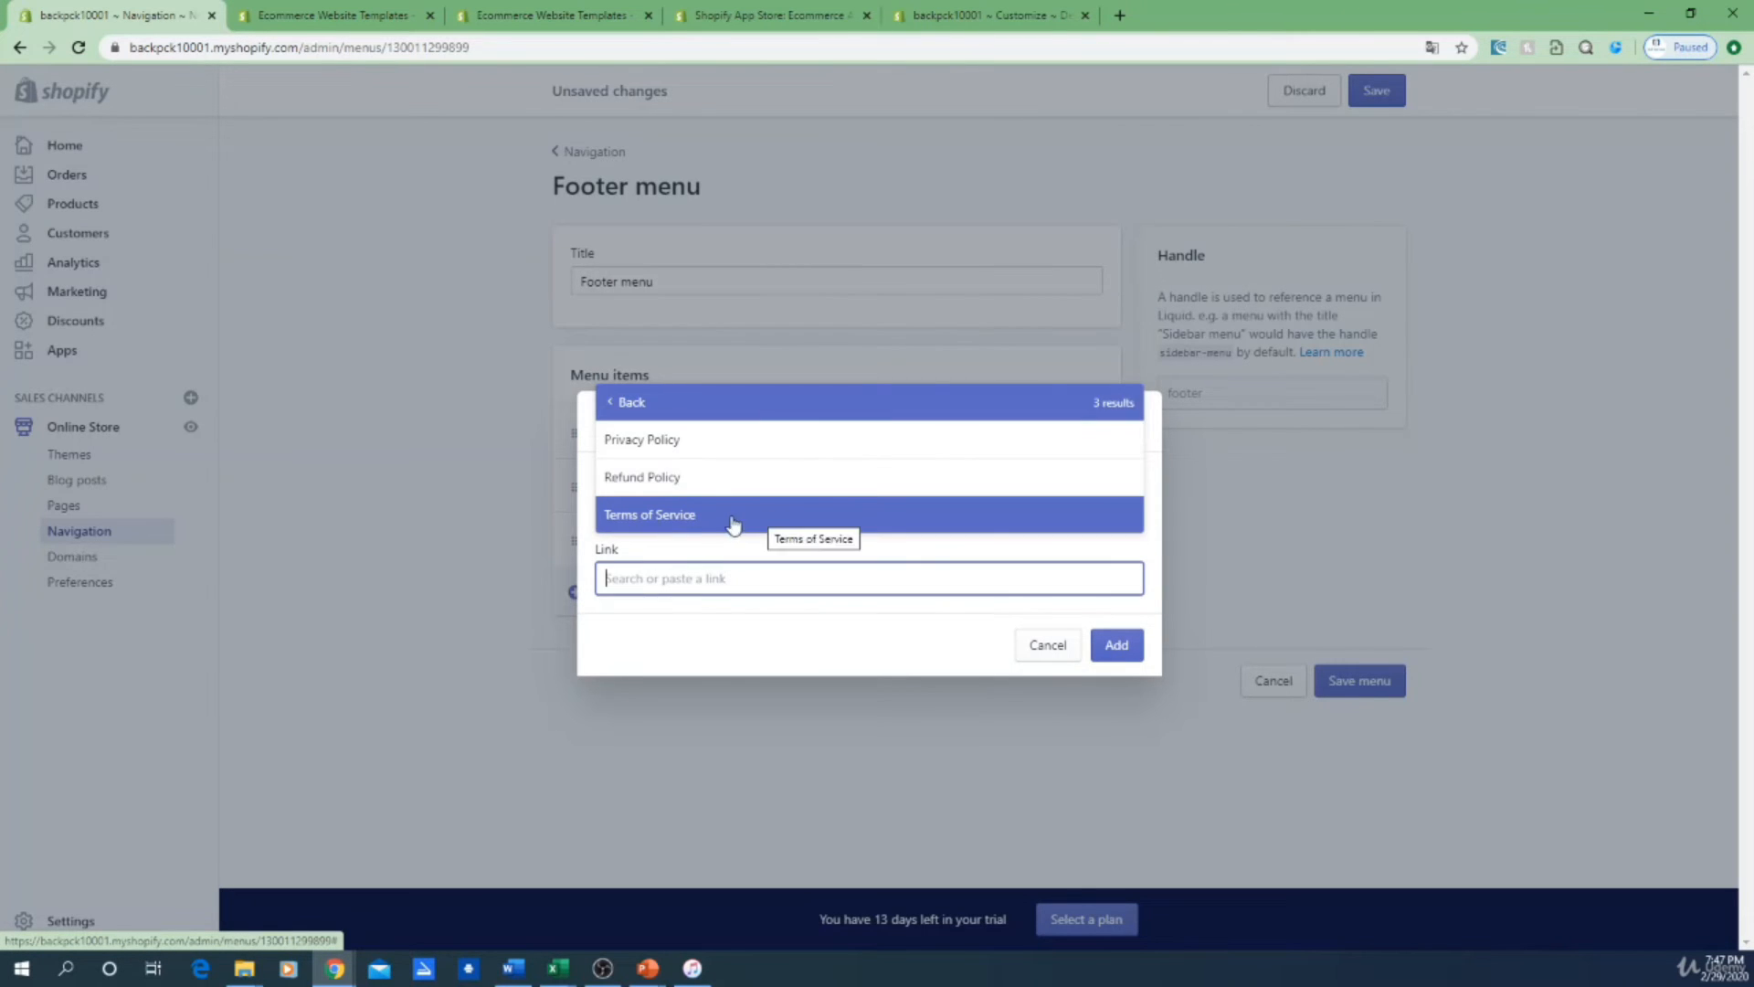
{"action": "left_click", "coordinate": [732, 522]}
{"action": "left_click", "coordinate": [1117, 645]}
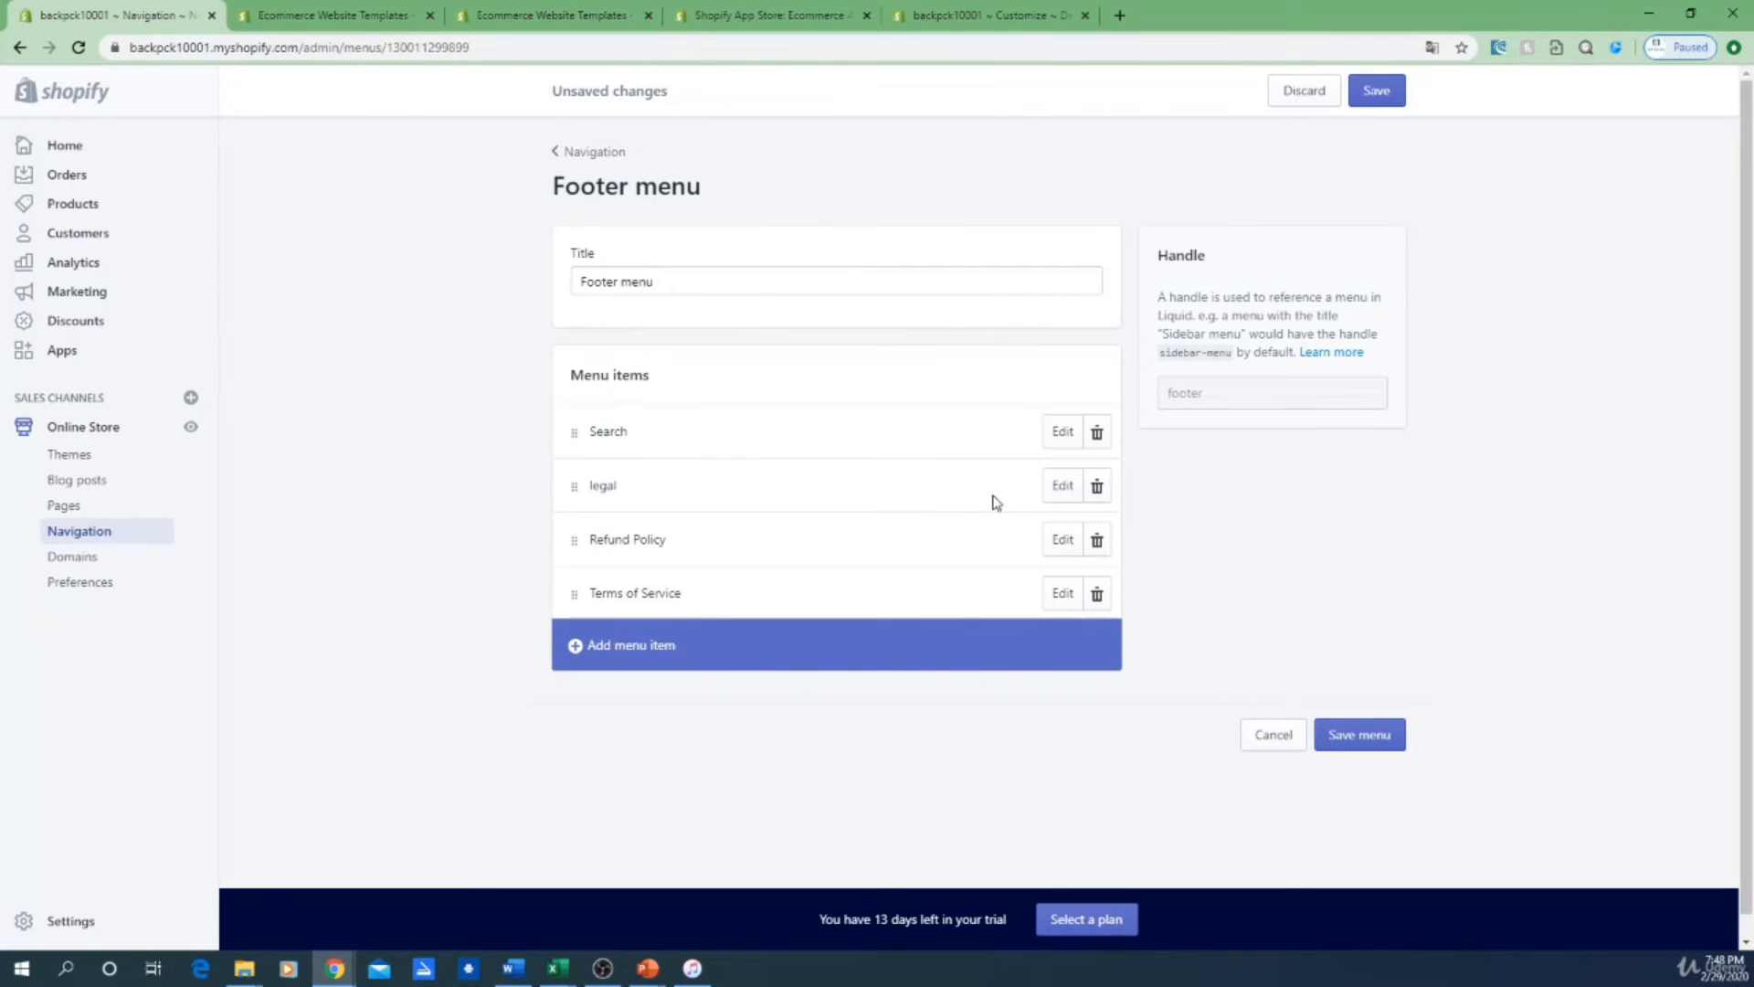
Step: Edit the 'legal' item, rename it to 'privacy policy', and apply the change
{"action": "left_click", "coordinate": [1063, 485]}
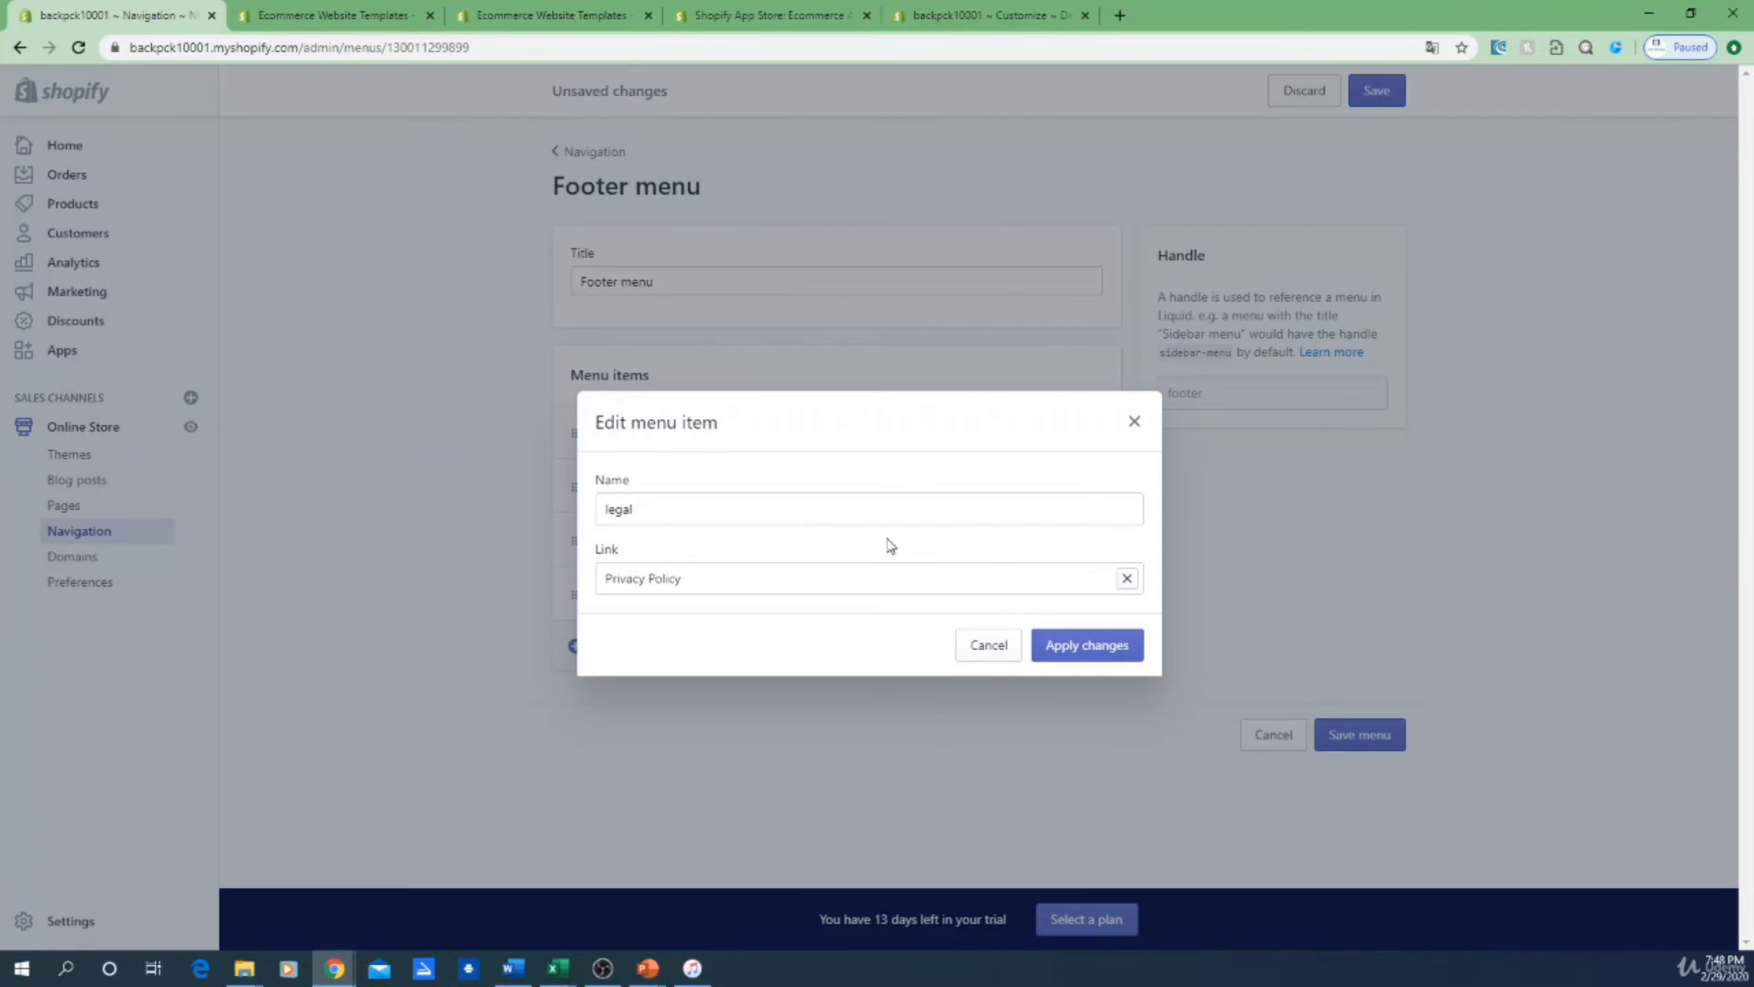
{"action": "double_click", "coordinate": [694, 509]}
{"action": "type", "text": "privacy"}
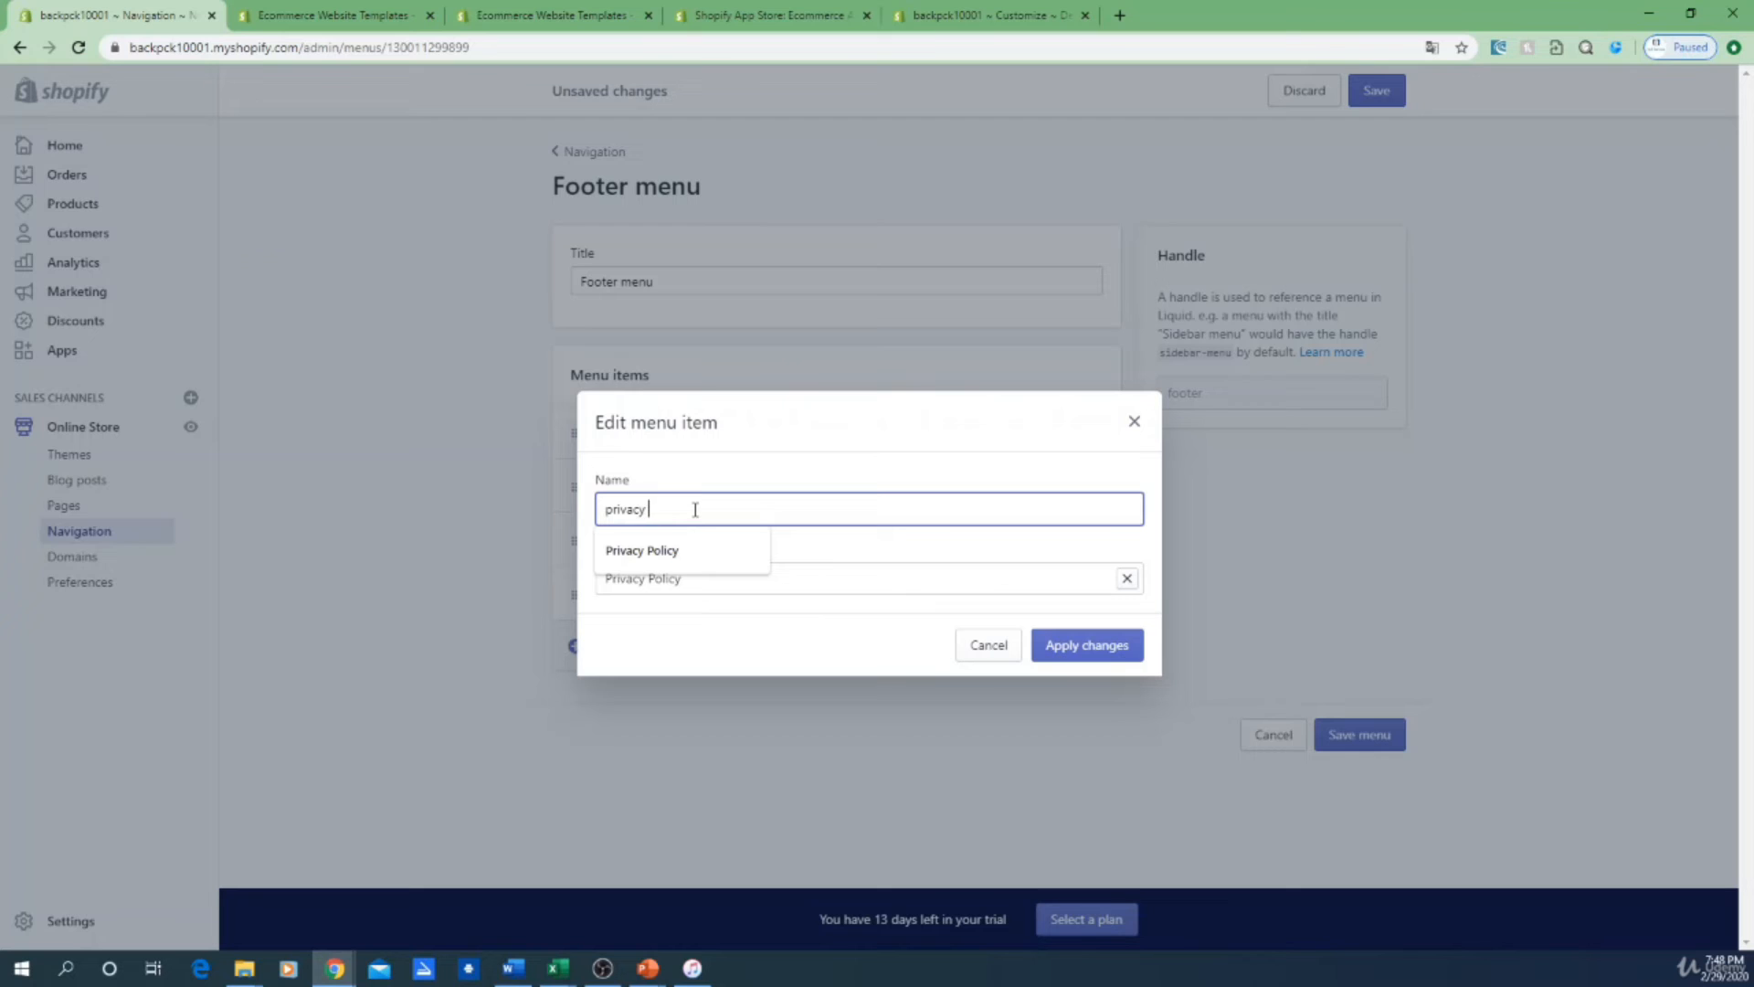
{"action": "type", "text": " policie"}
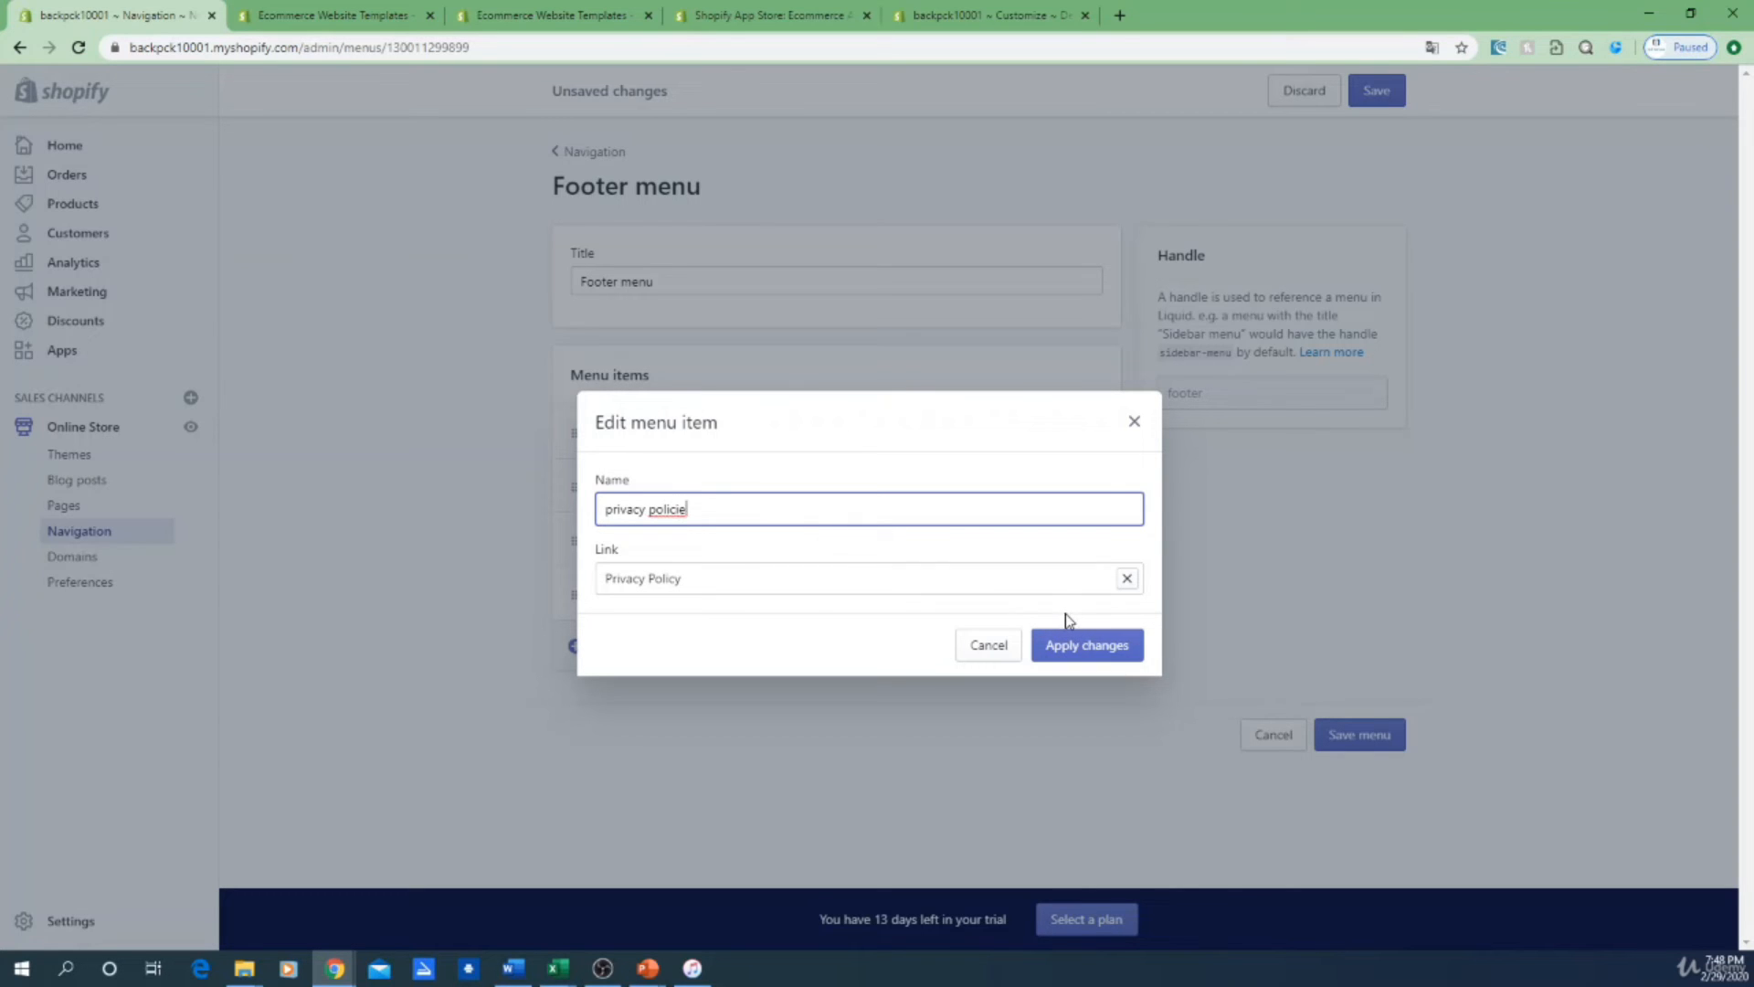
{"action": "key", "text": "BackSpace"}
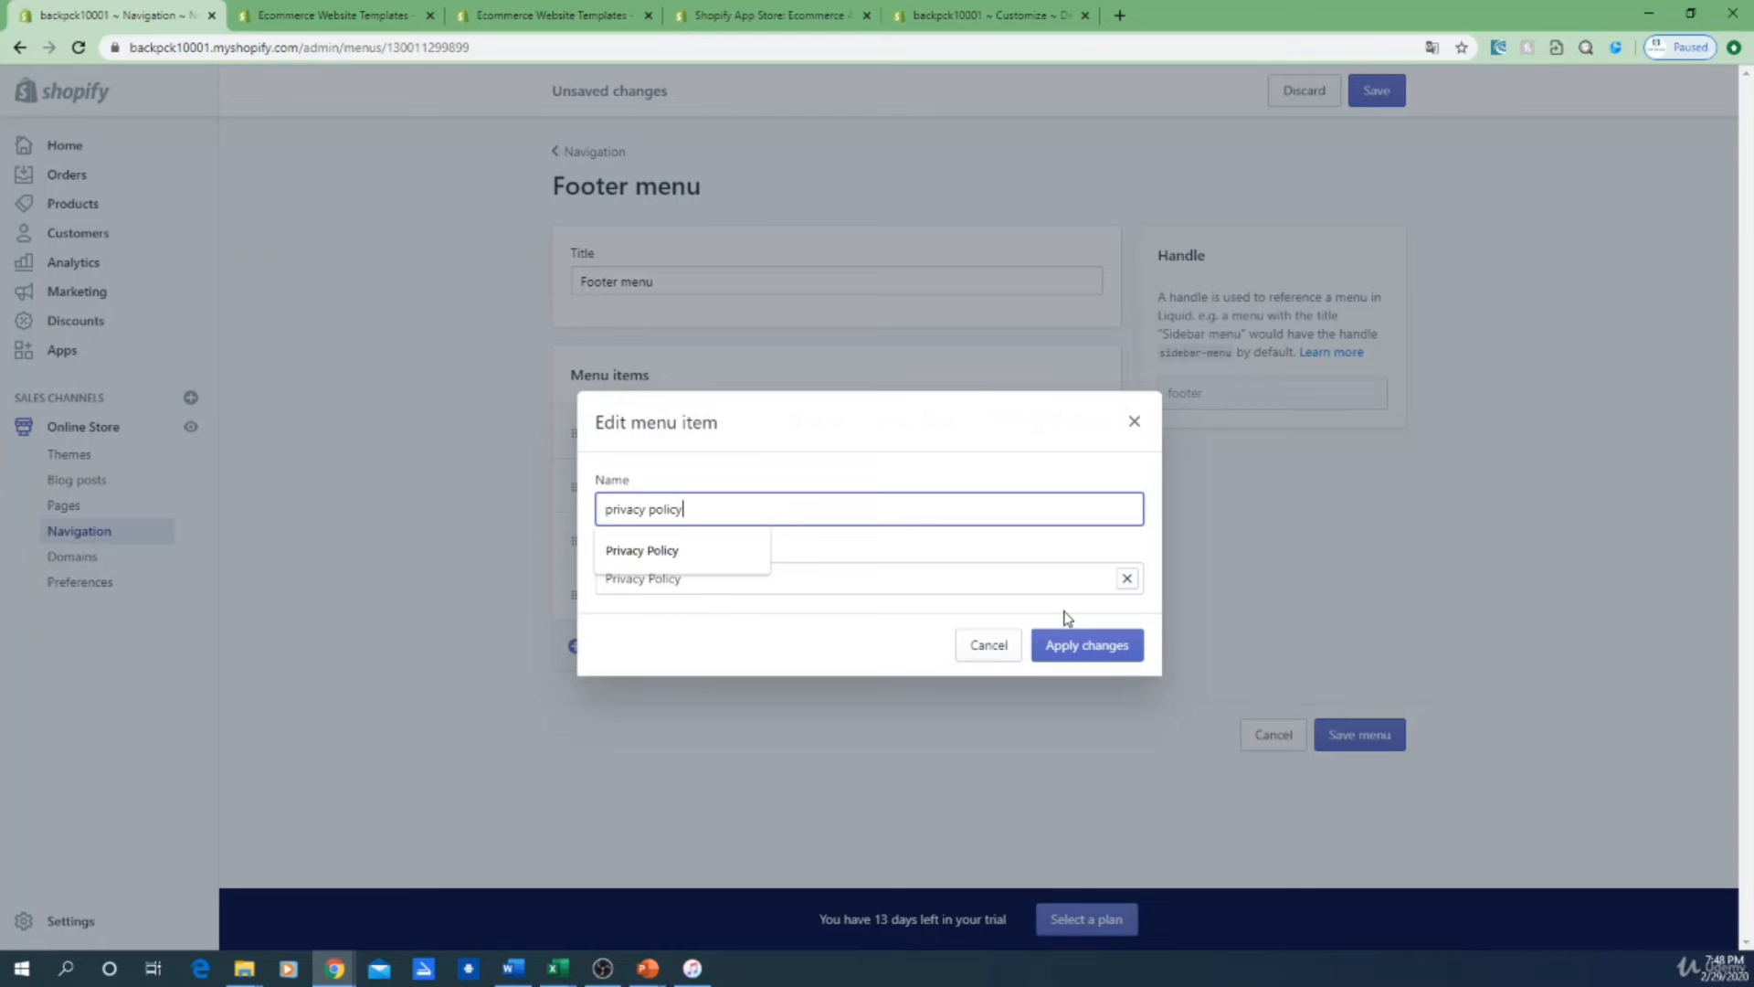
{"action": "left_click", "coordinate": [1096, 648]}
{"action": "left_click", "coordinate": [827, 741]}
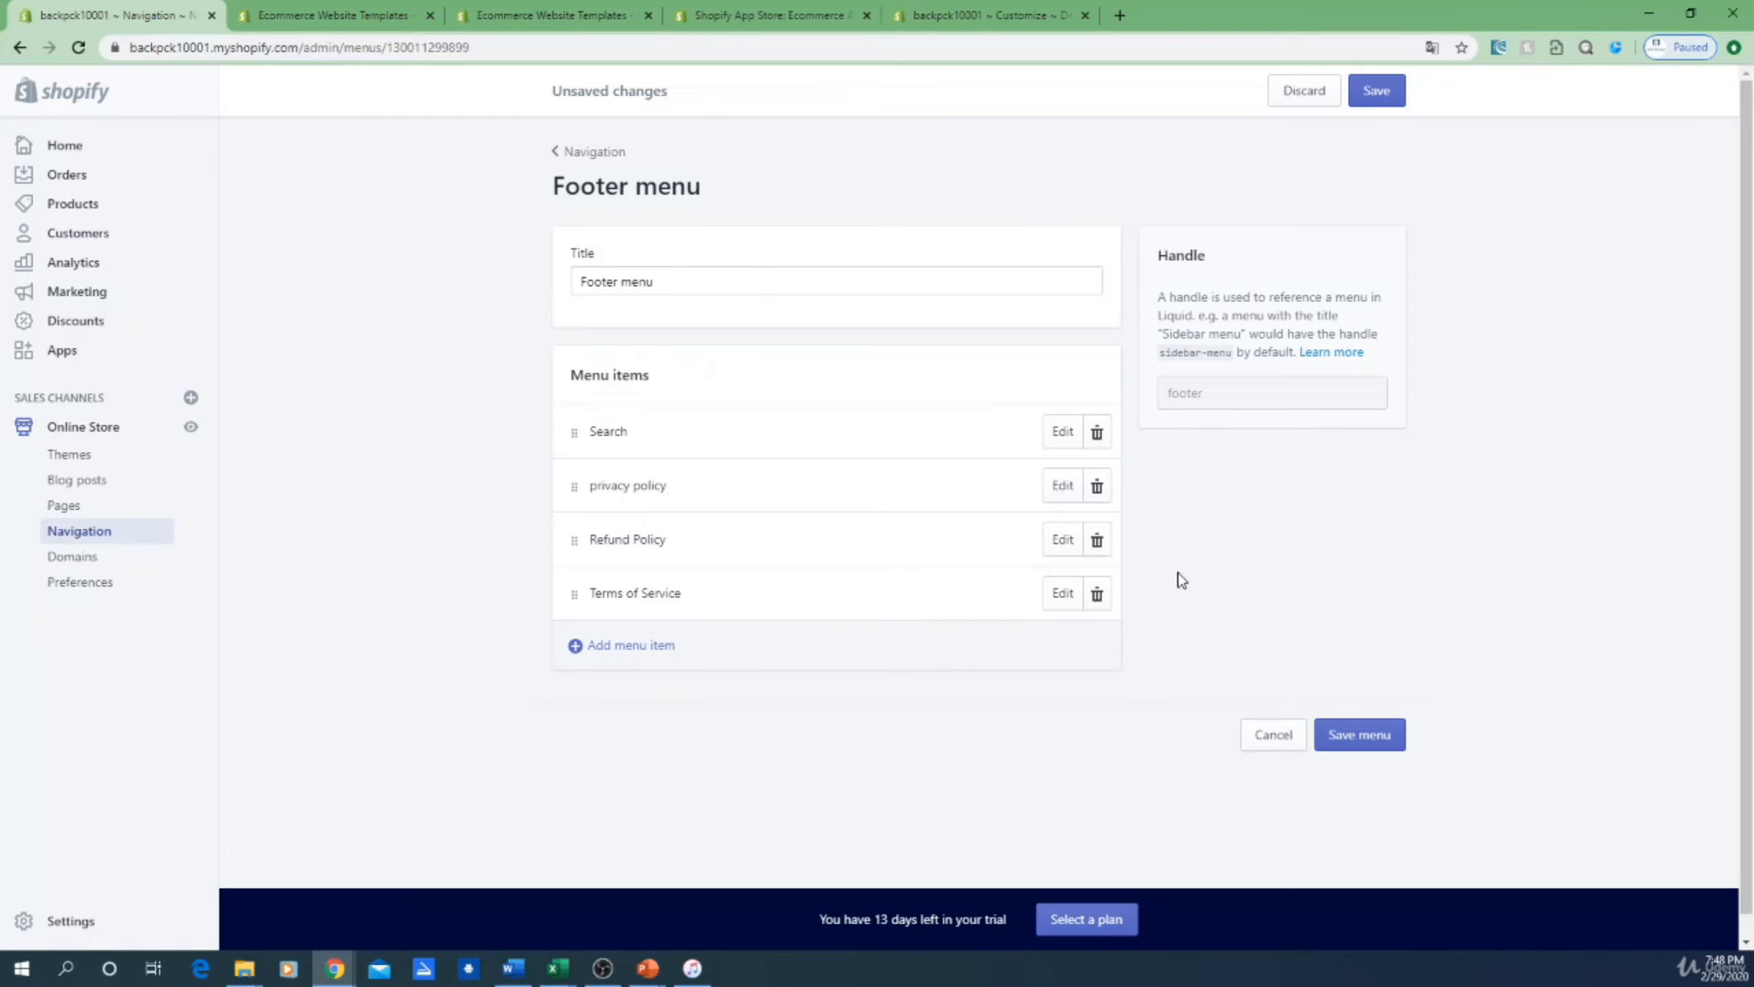
Step: Save the Footer menu, then reload the theme editor and scroll the preview toward the footer
{"action": "left_click", "coordinate": [1375, 735]}
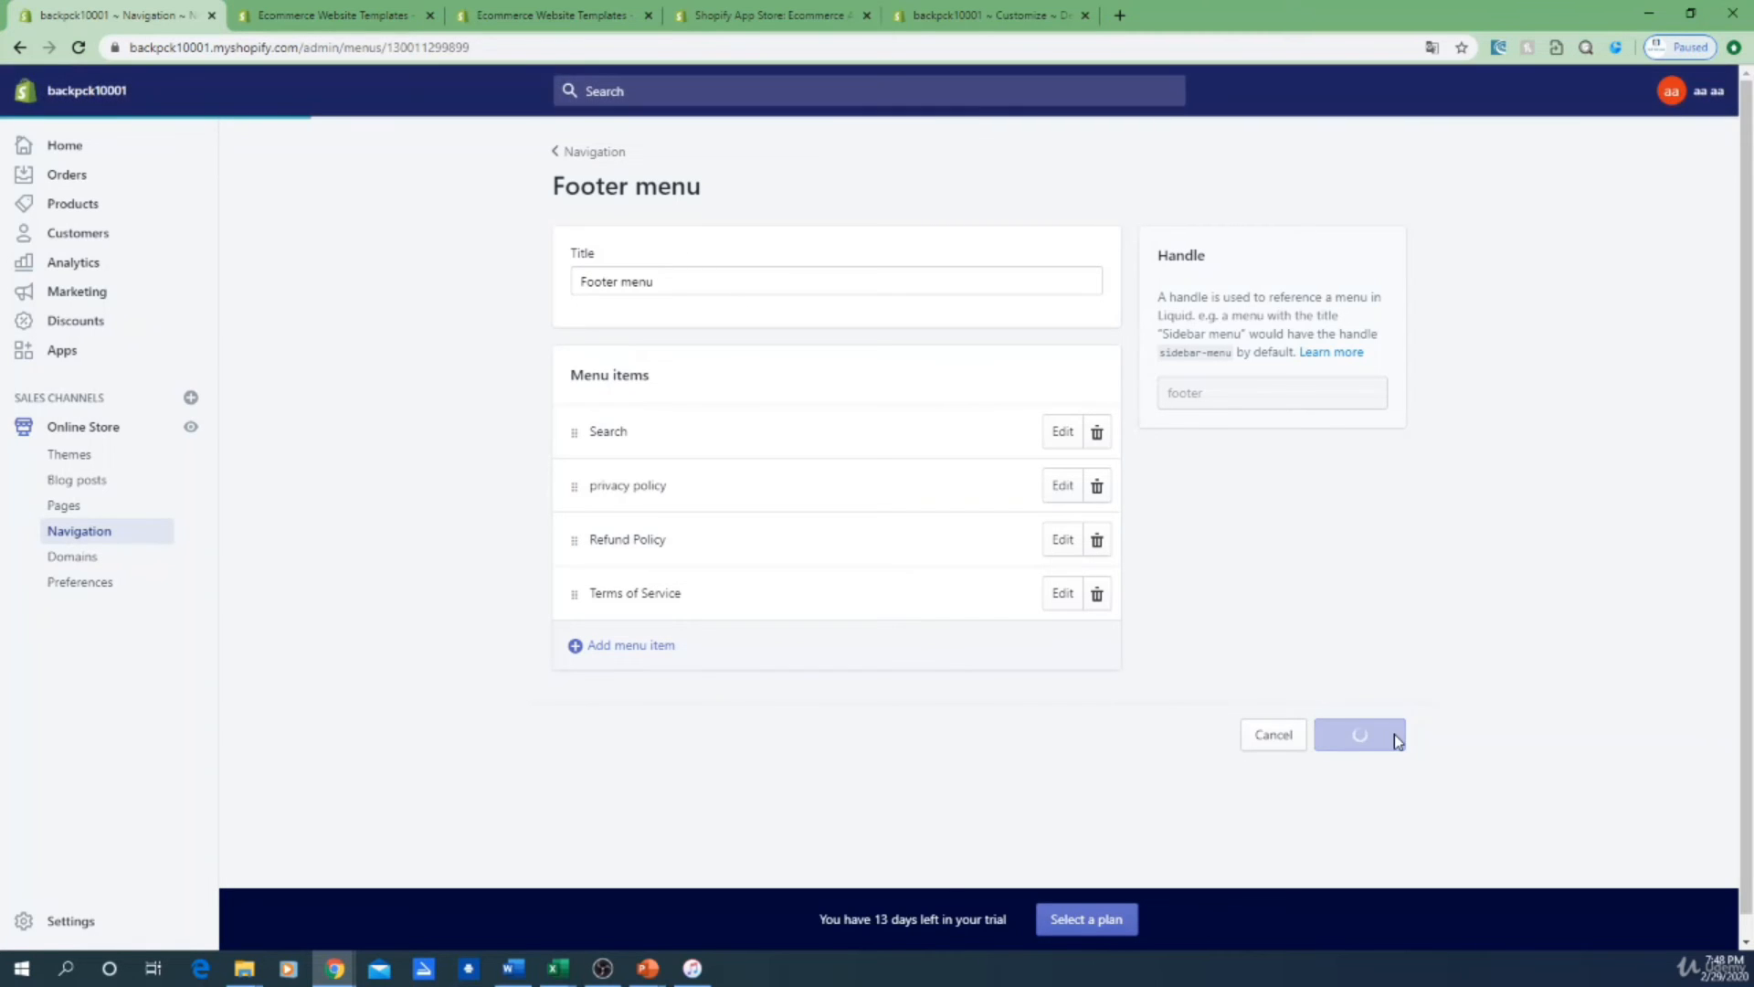
{"action": "left_click", "coordinate": [962, 13]}
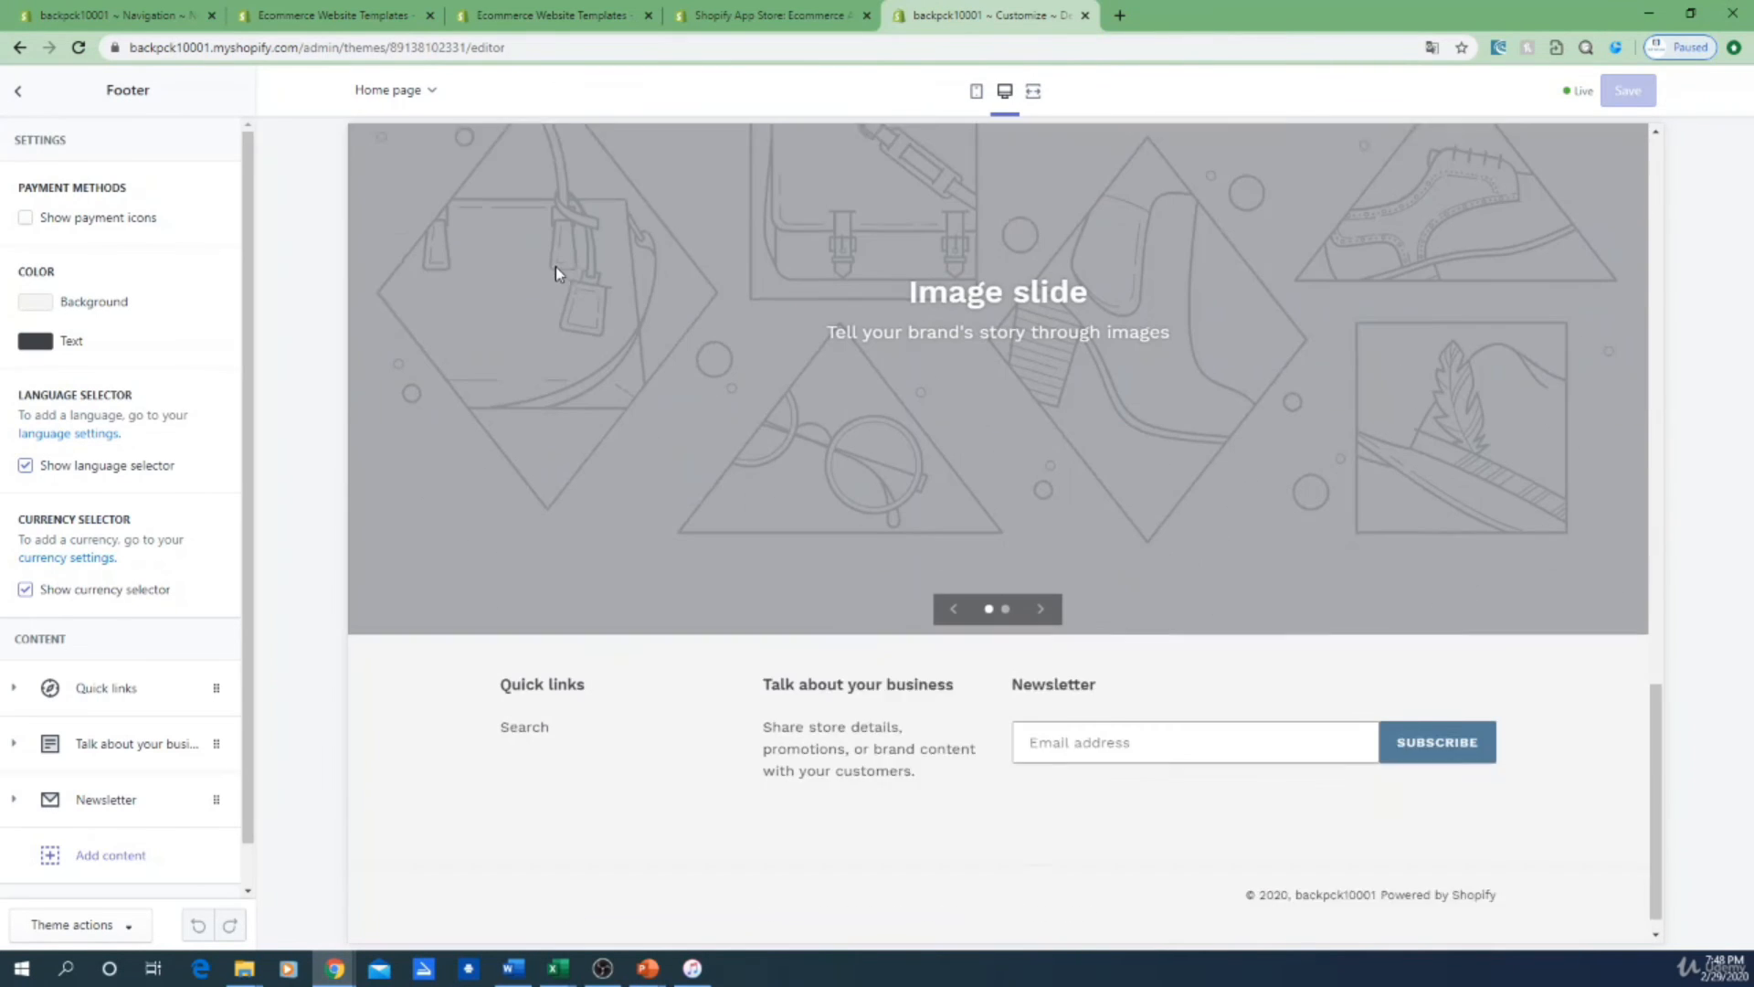
{"action": "left_click", "coordinate": [498, 46]}
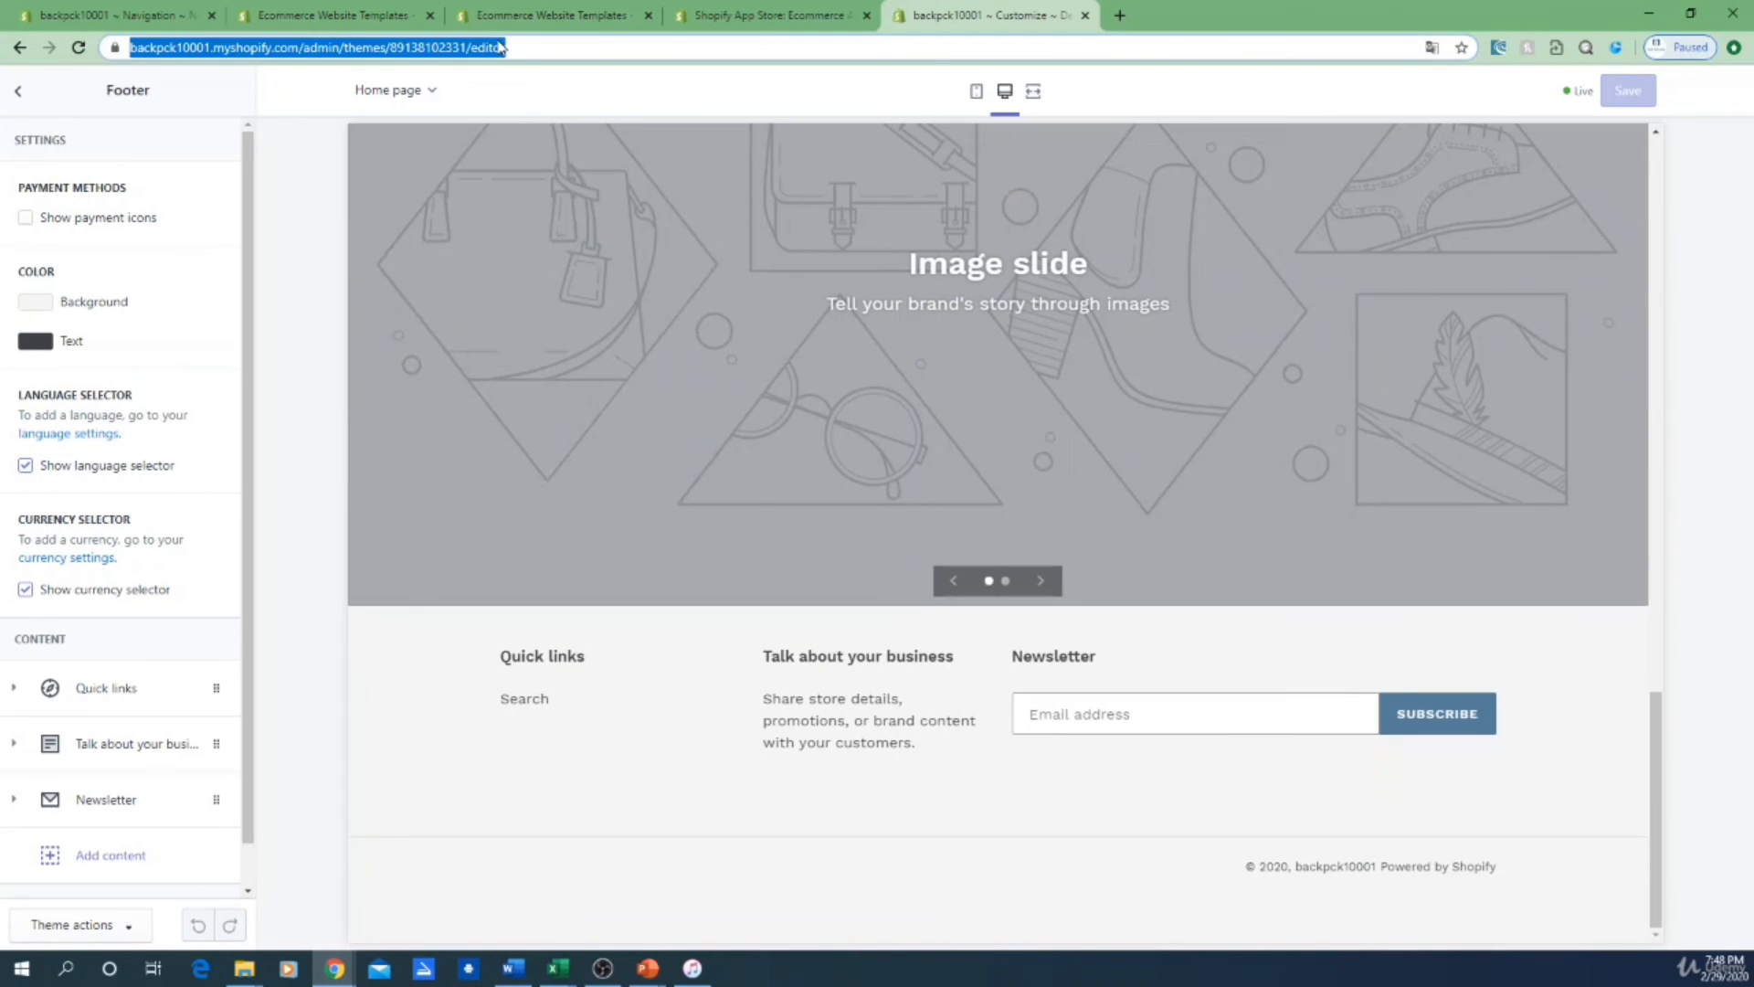
{"action": "key", "text": "Return"}
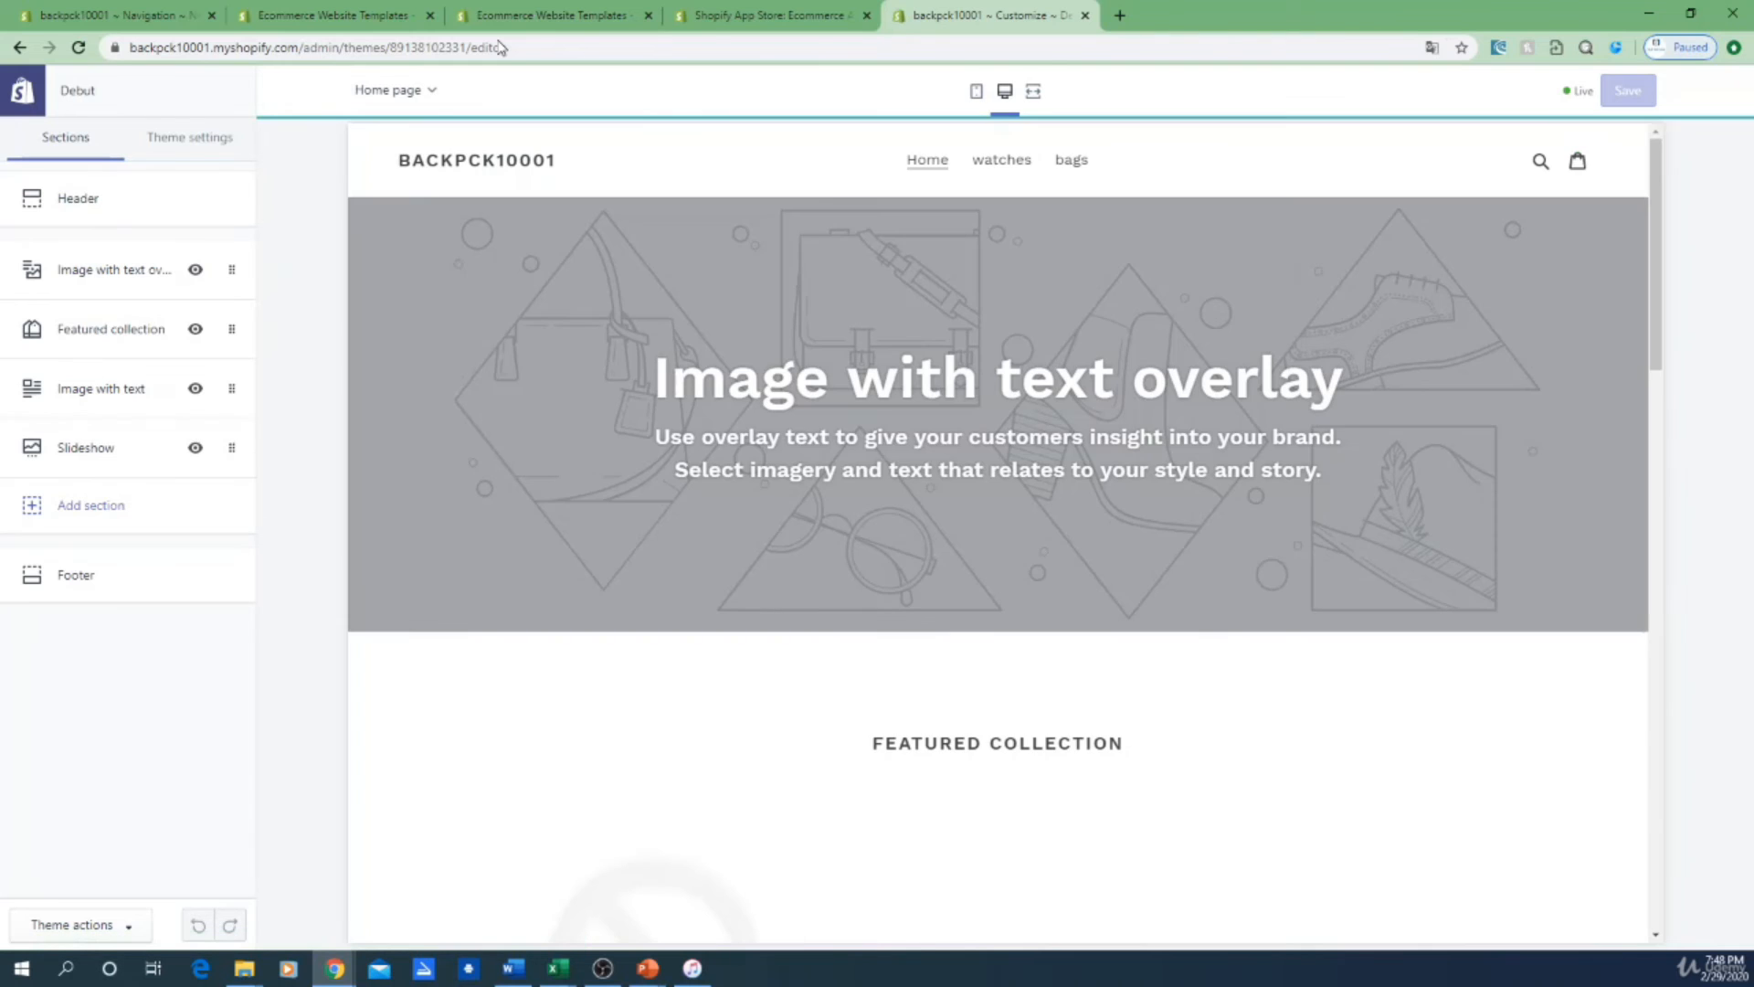
{"action": "scroll", "coordinate": [795, 302], "scroll_direction": "down", "scroll_amount": 10}
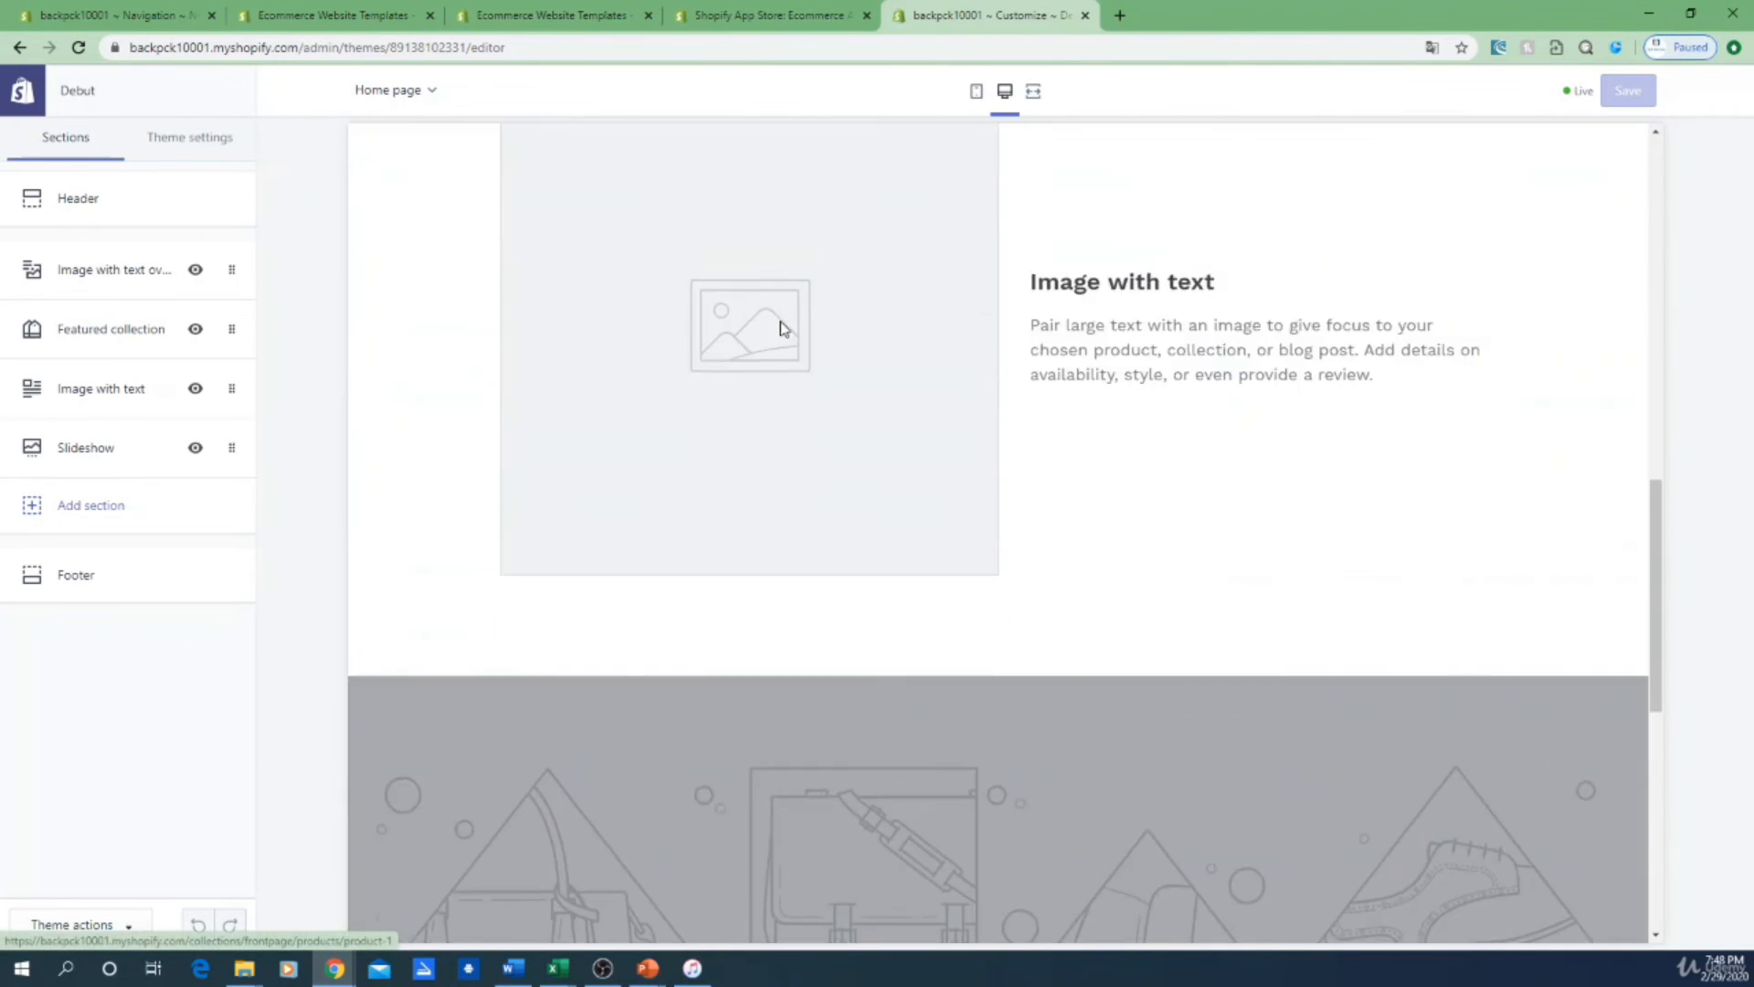
{"action": "scroll", "coordinate": [781, 329], "scroll_direction": "down", "scroll_amount": 7}
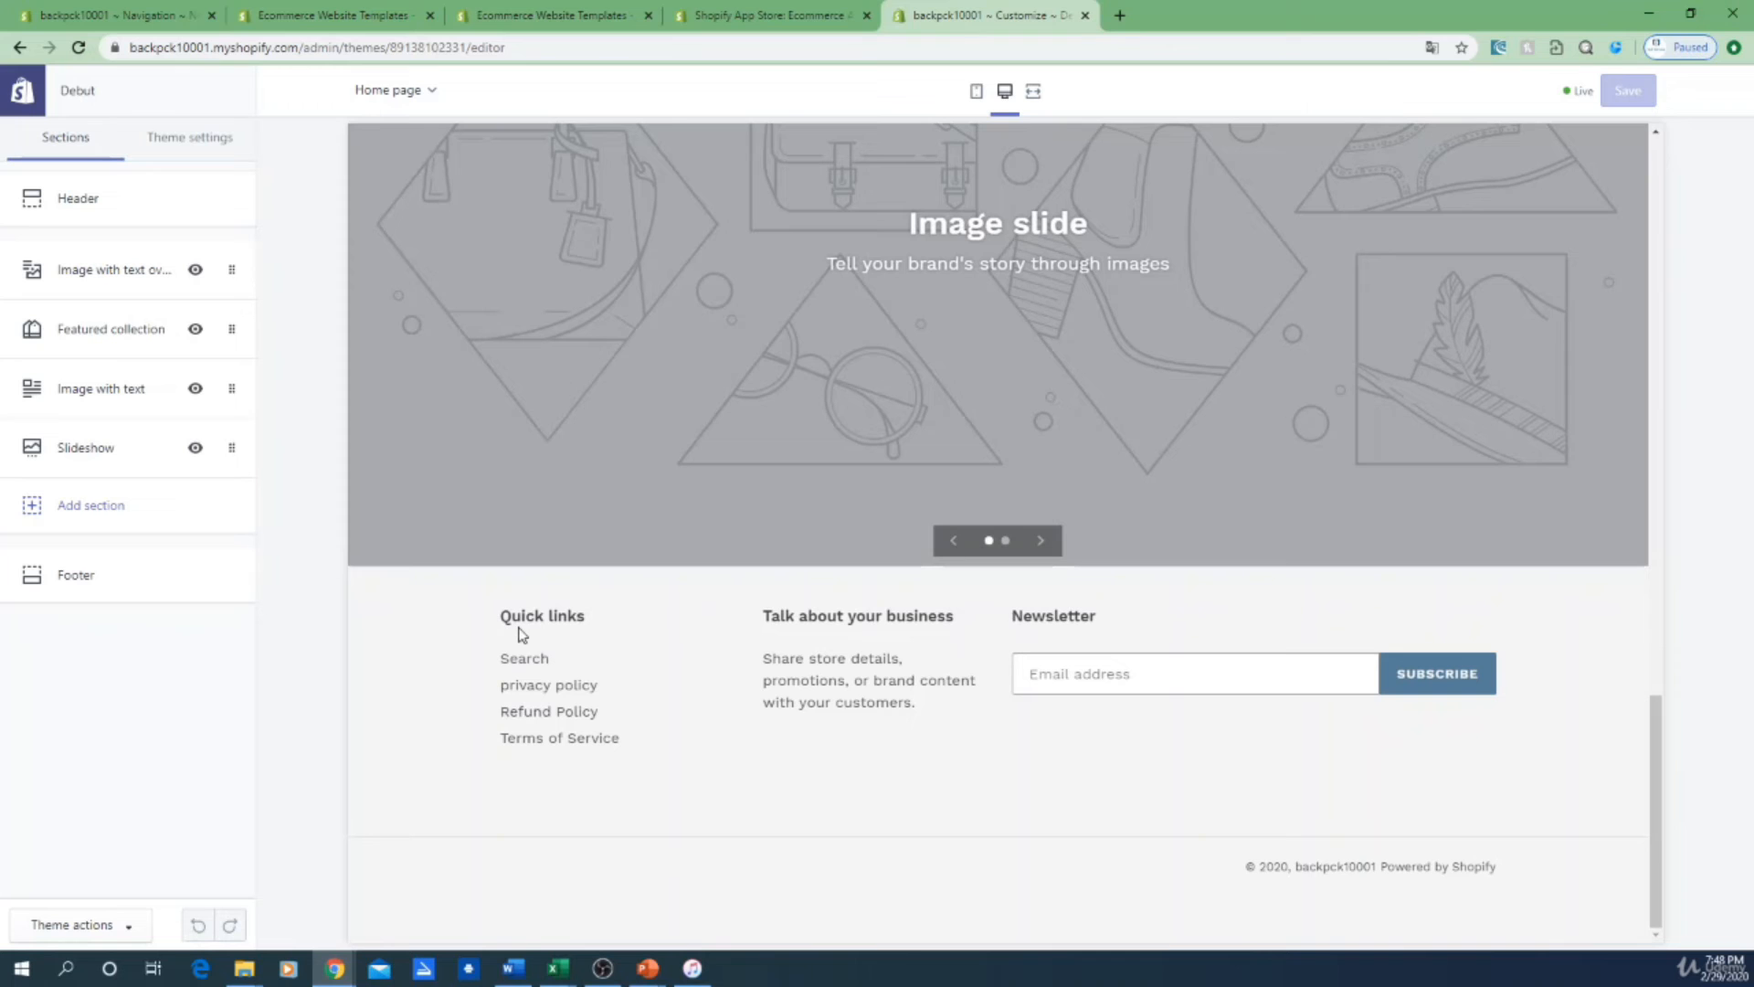
{"action": "left_click", "coordinate": [539, 689]}
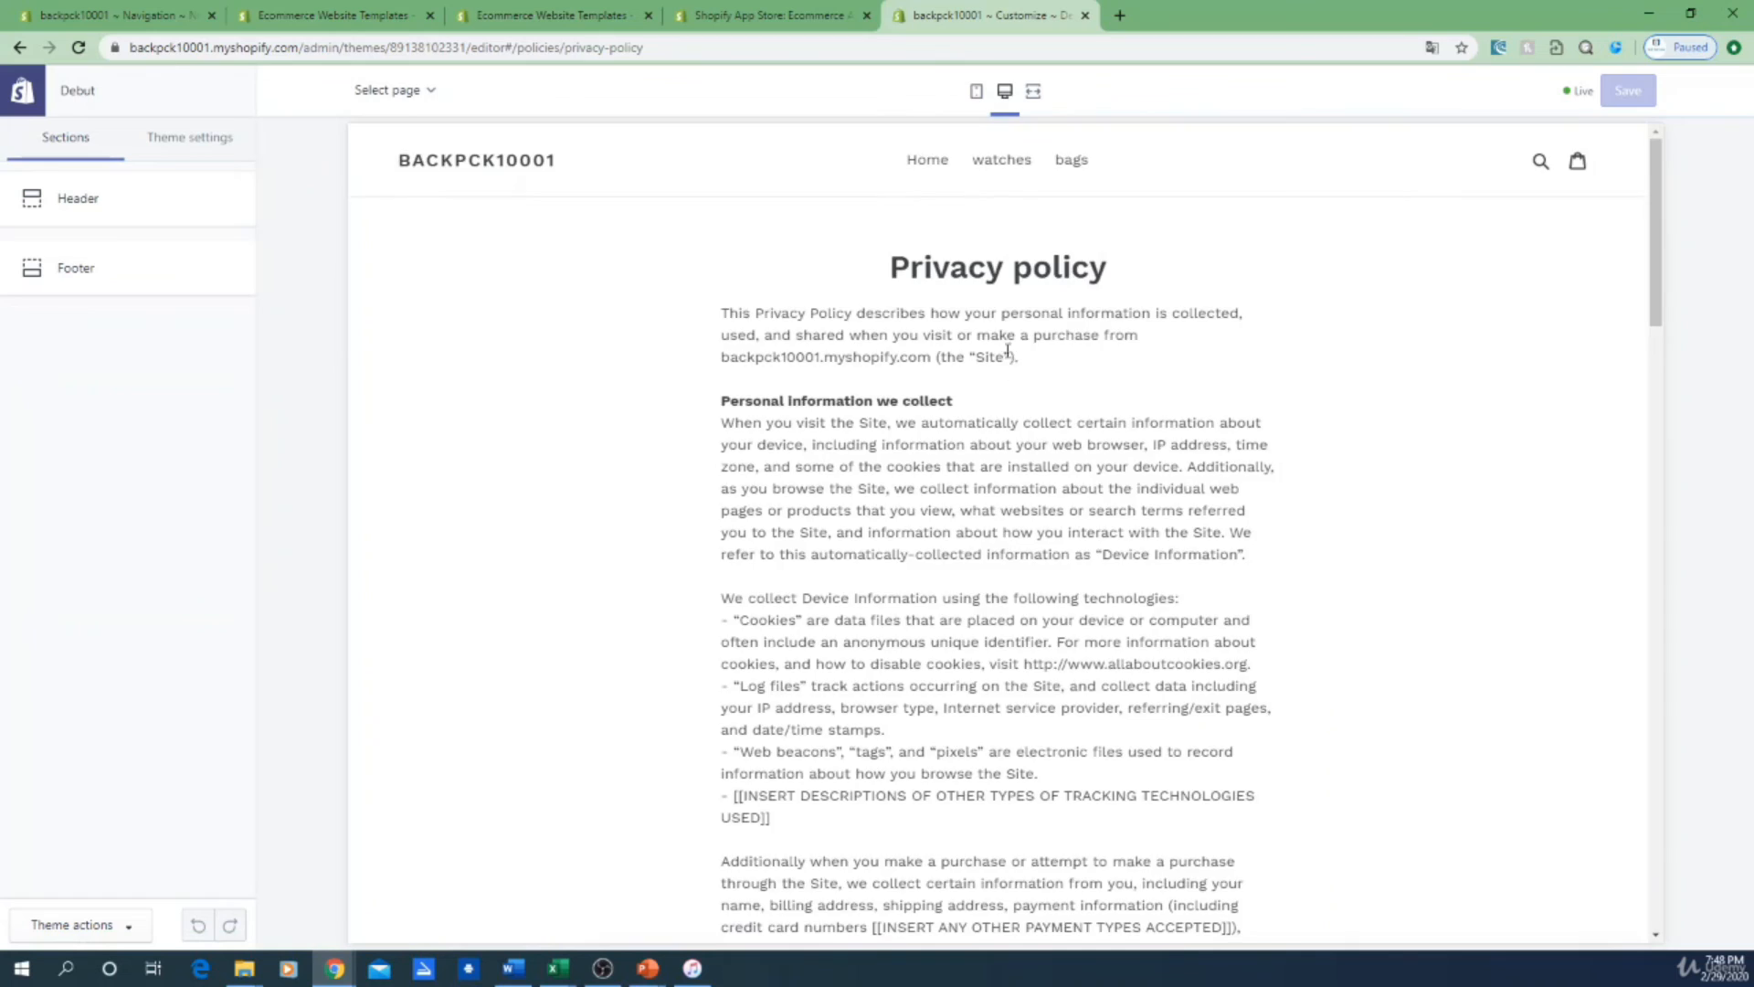
{"action": "scroll", "coordinate": [1008, 351], "scroll_direction": "down", "scroll_amount": 15}
{"action": "scroll", "coordinate": [793, 448], "scroll_direction": "down", "scroll_amount": 12}
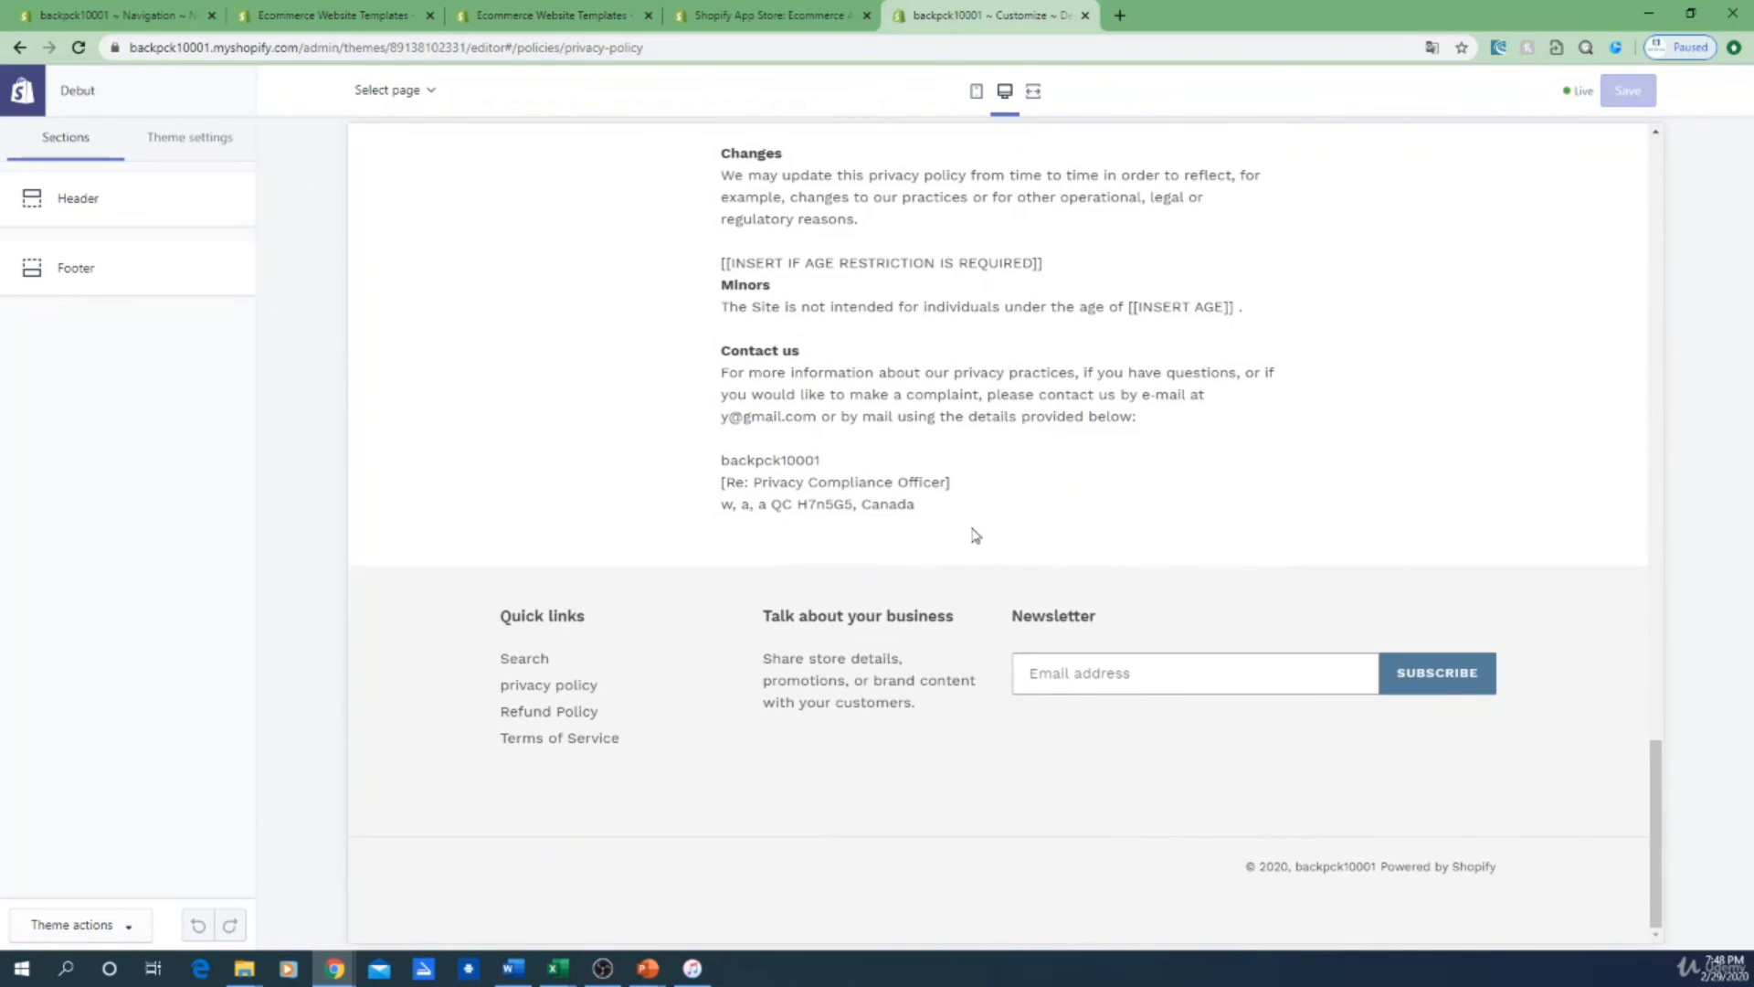
{"action": "scroll", "coordinate": [976, 535], "scroll_direction": "up", "scroll_amount": 10}
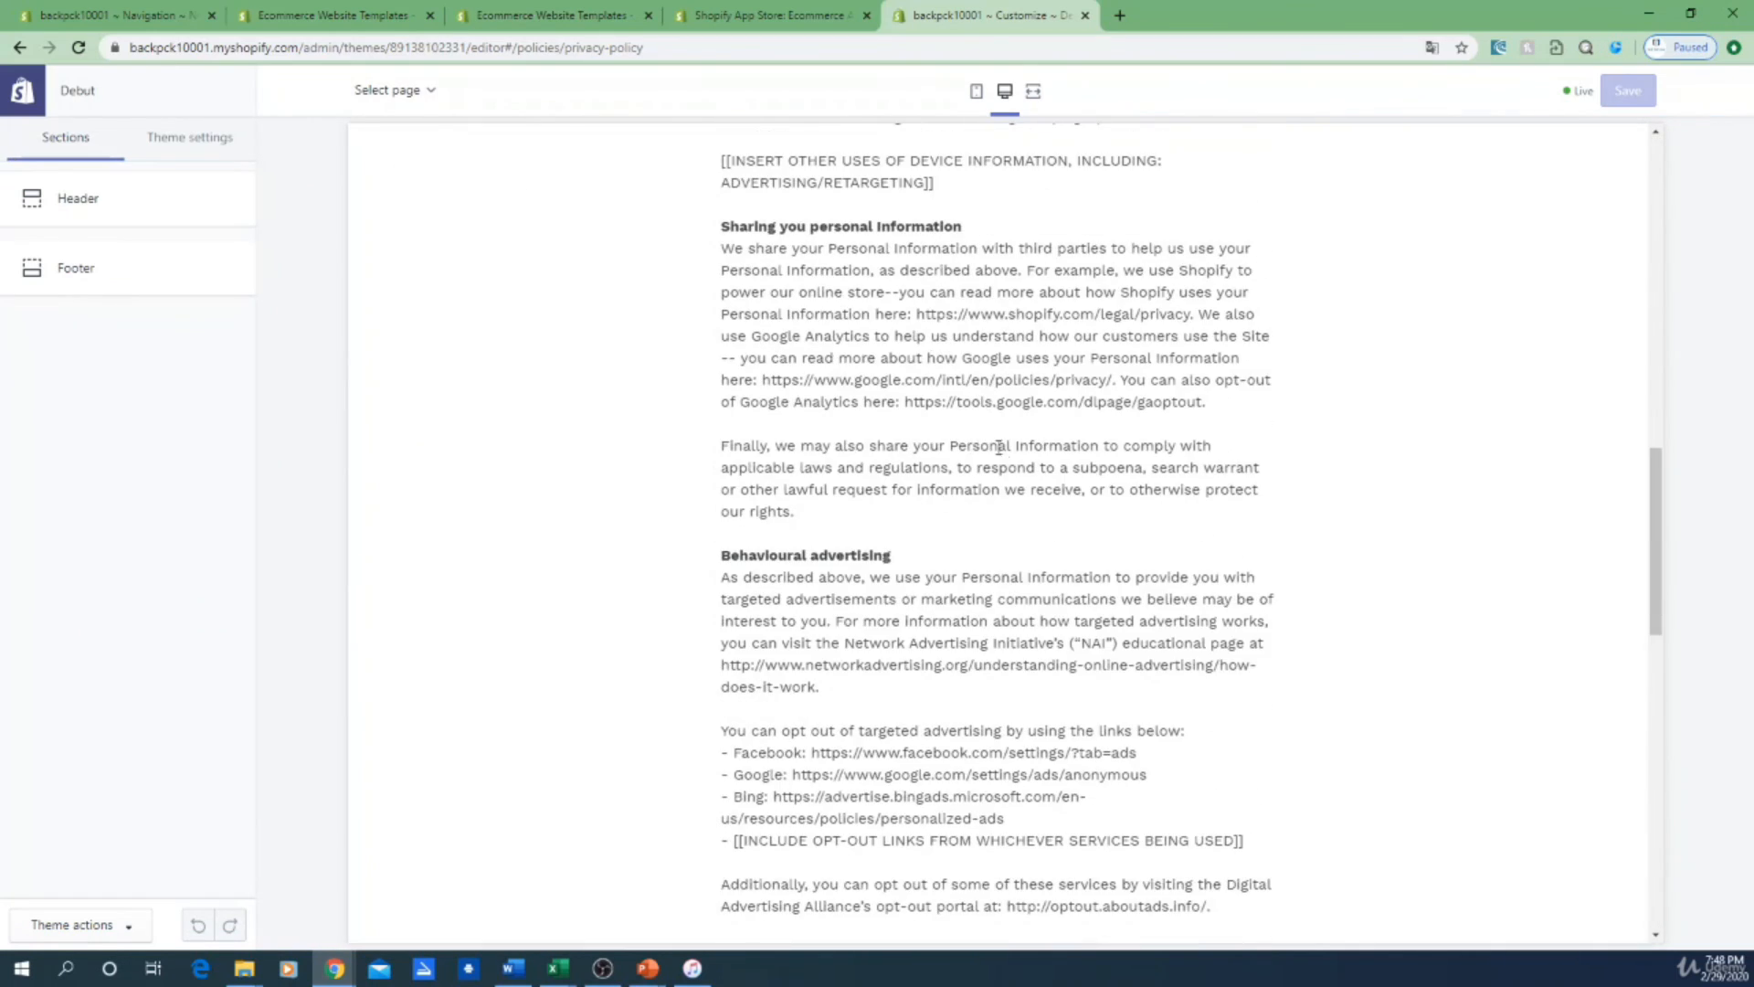
{"action": "scroll", "coordinate": [1106, 486], "scroll_direction": "up", "scroll_amount": 15}
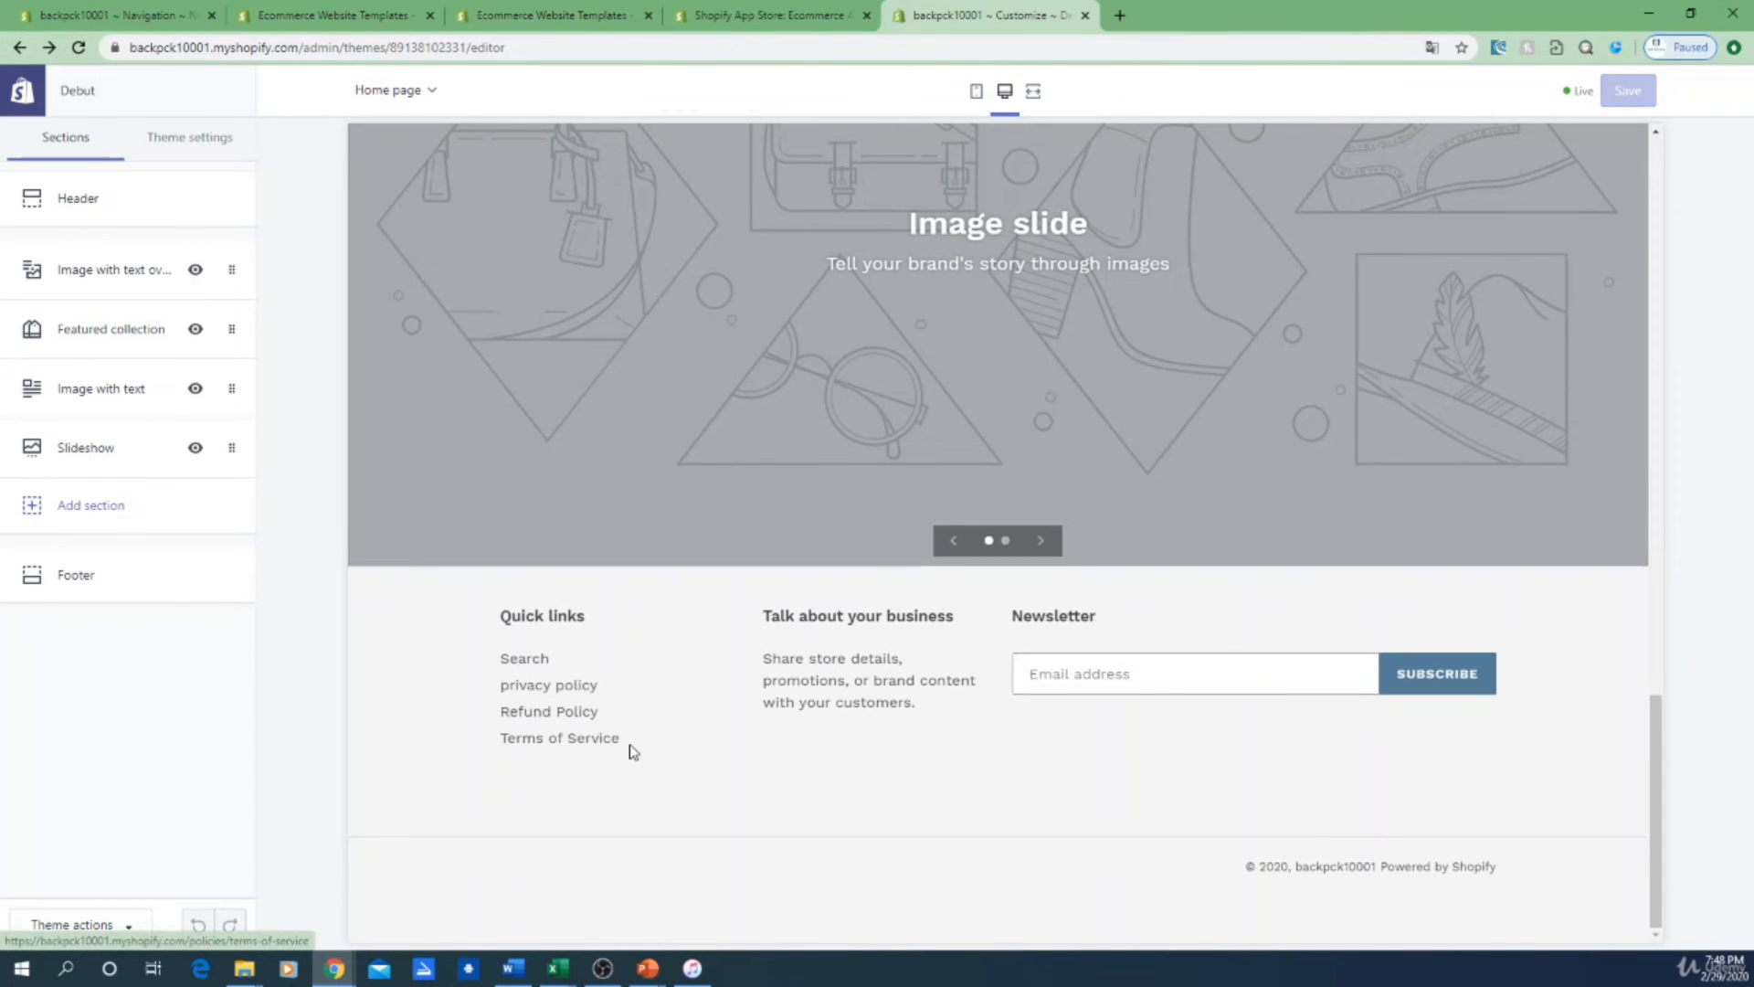
{"action": "scroll", "coordinate": [950, 781], "scroll_direction": "up", "scroll_amount": 2}
{"action": "scroll", "coordinate": [954, 776], "scroll_direction": "up", "scroll_amount": 20}
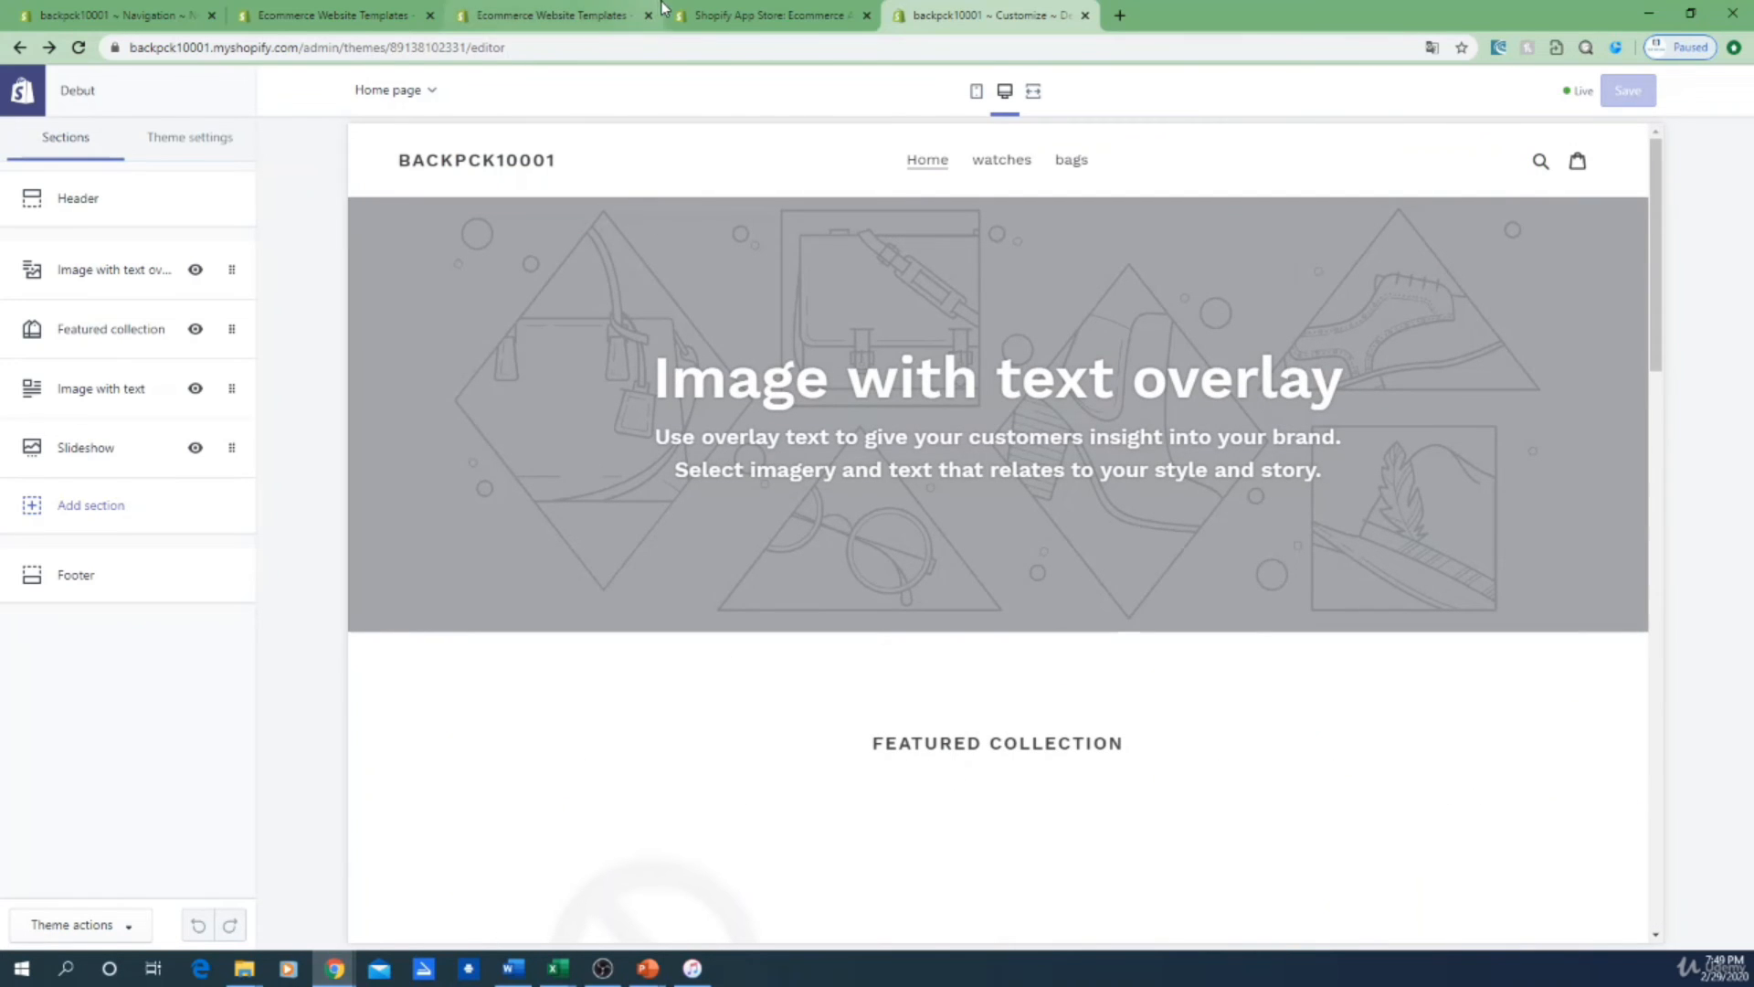
Step: Exit the theme editor, review the policies under Settings > Legal, then open Online Store Navigation
{"action": "left_click", "coordinate": [21, 94]}
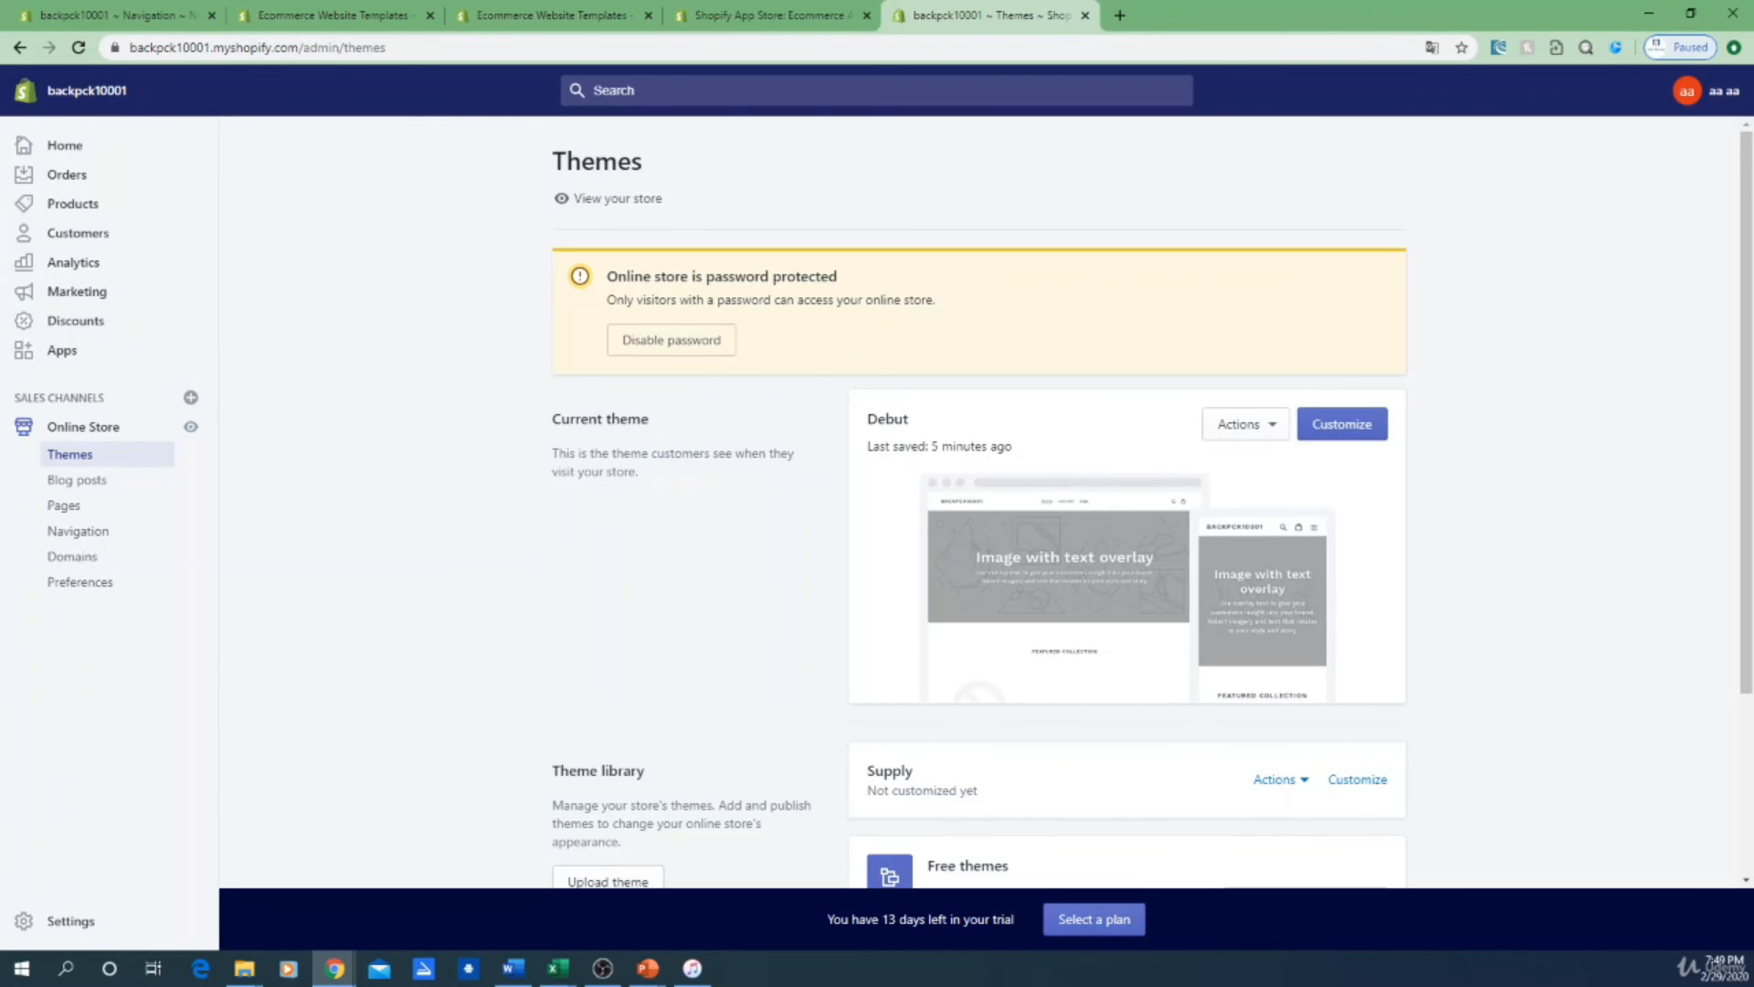
{"action": "left_click", "coordinate": [52, 925]}
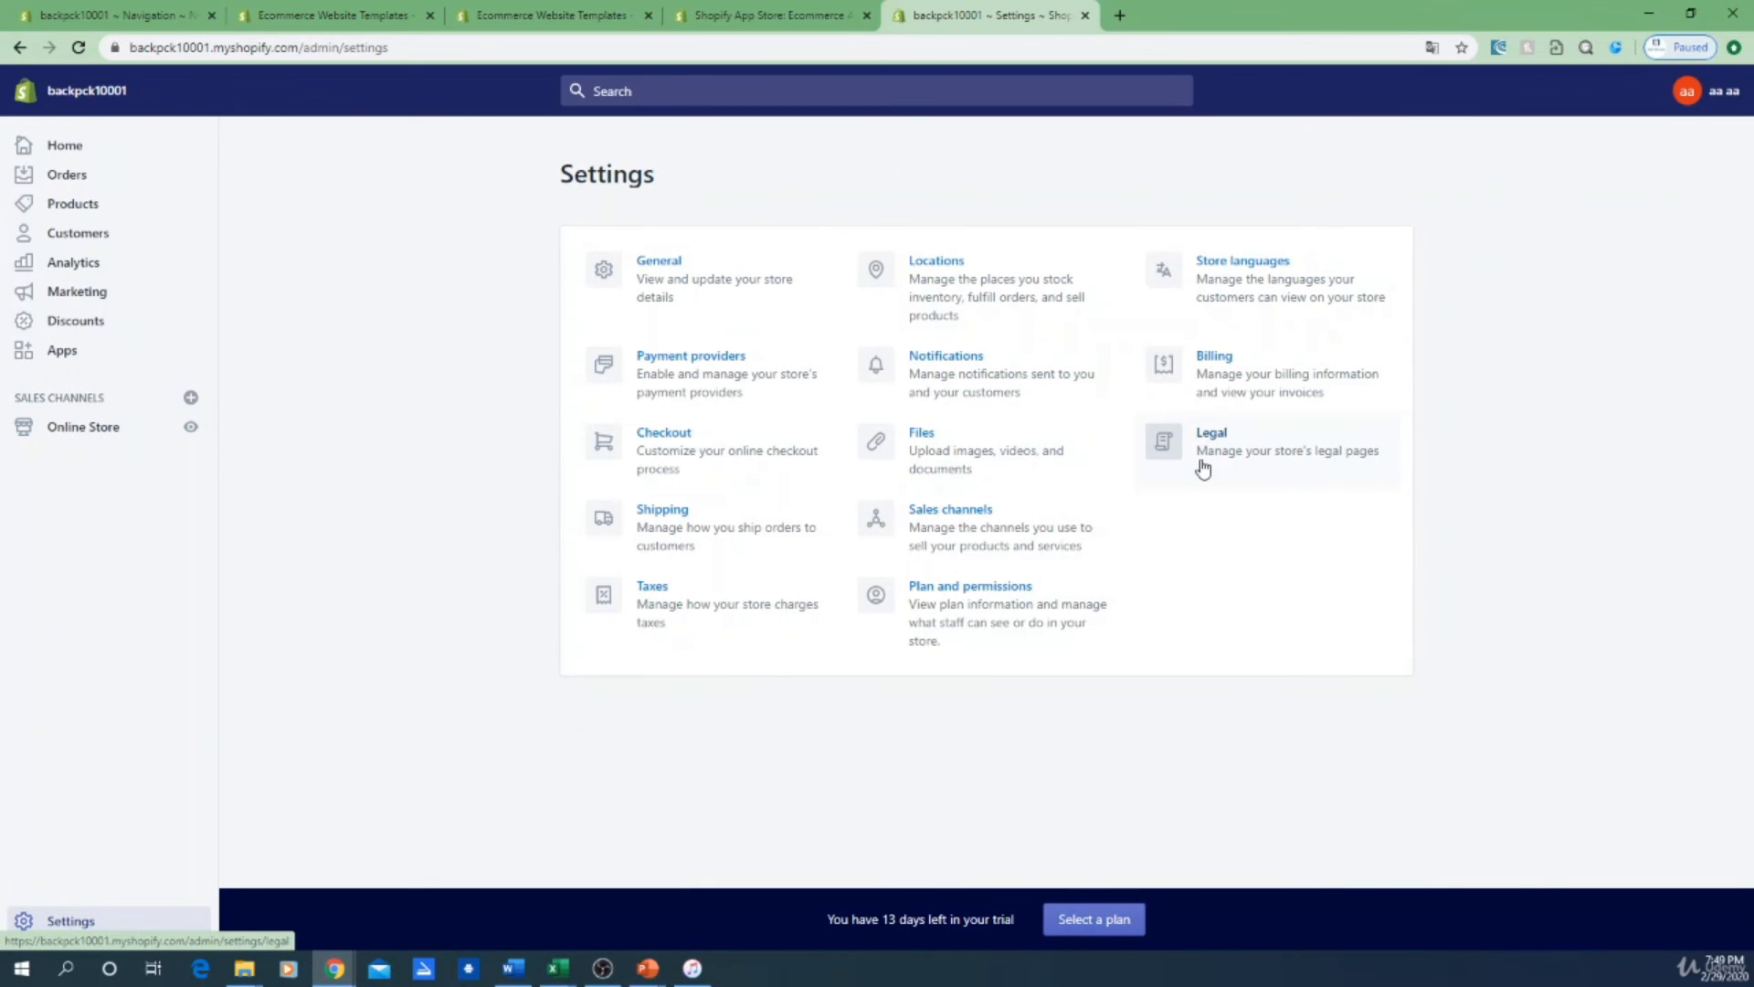
{"action": "left_click", "coordinate": [1202, 468]}
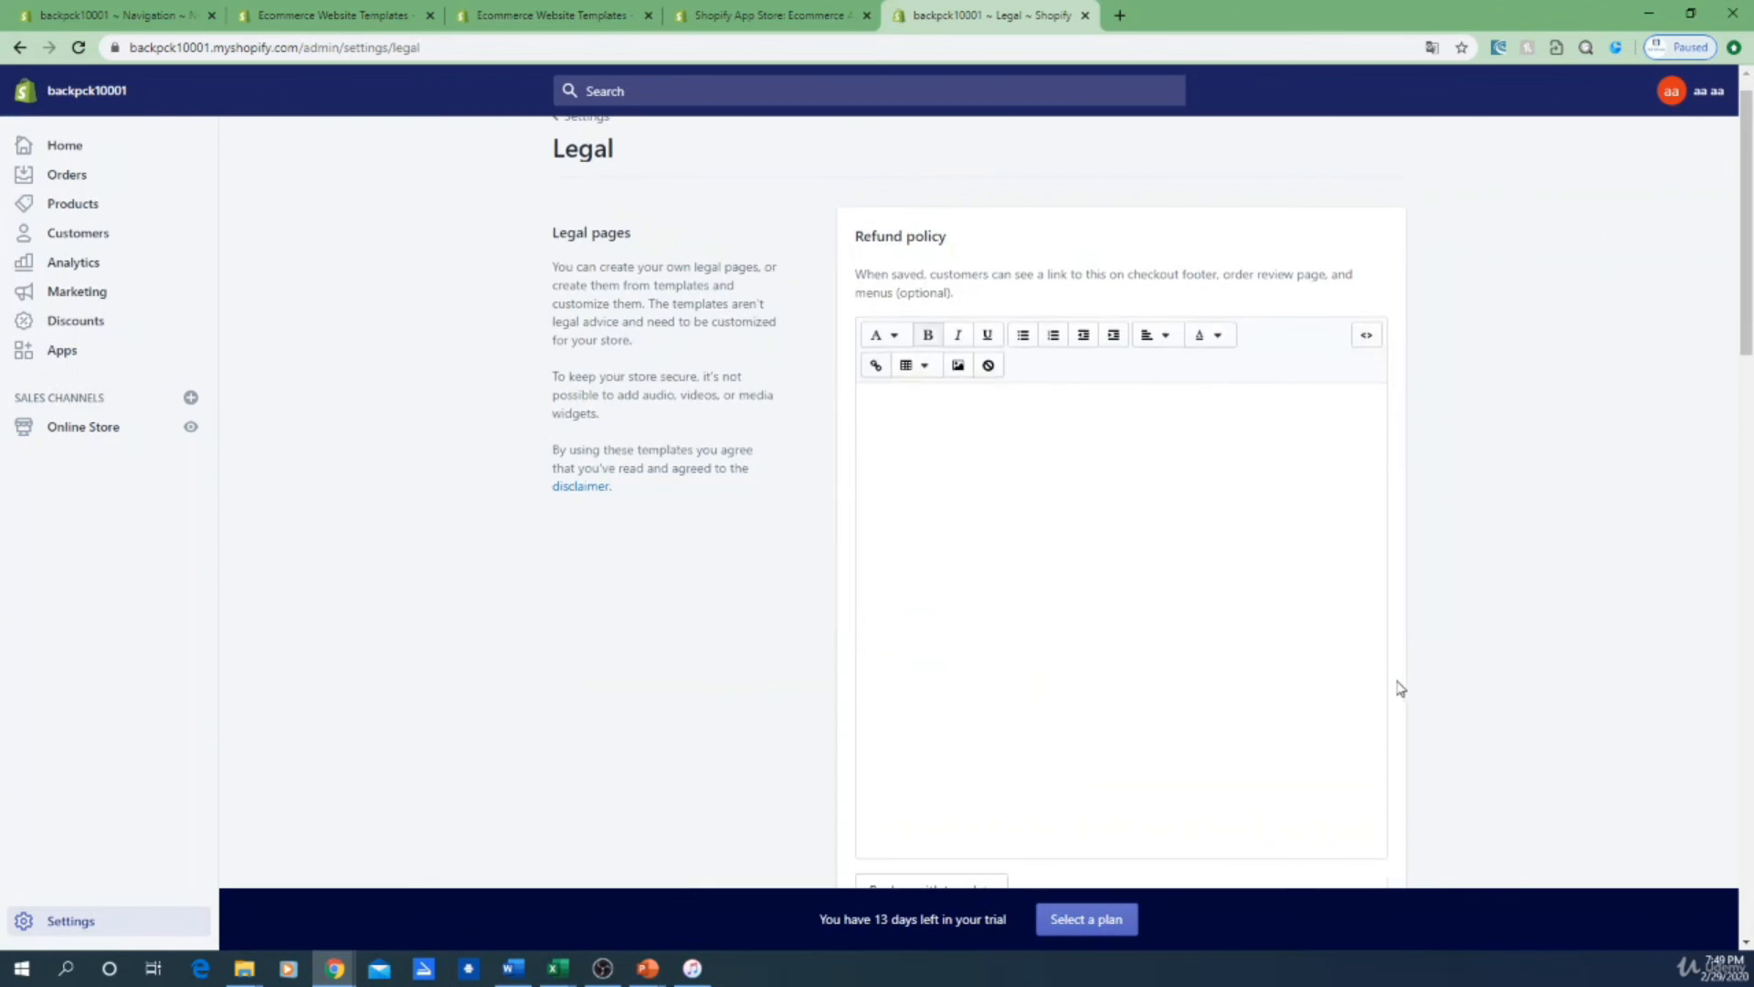
{"action": "scroll", "coordinate": [1400, 688], "scroll_direction": "down", "scroll_amount": 15}
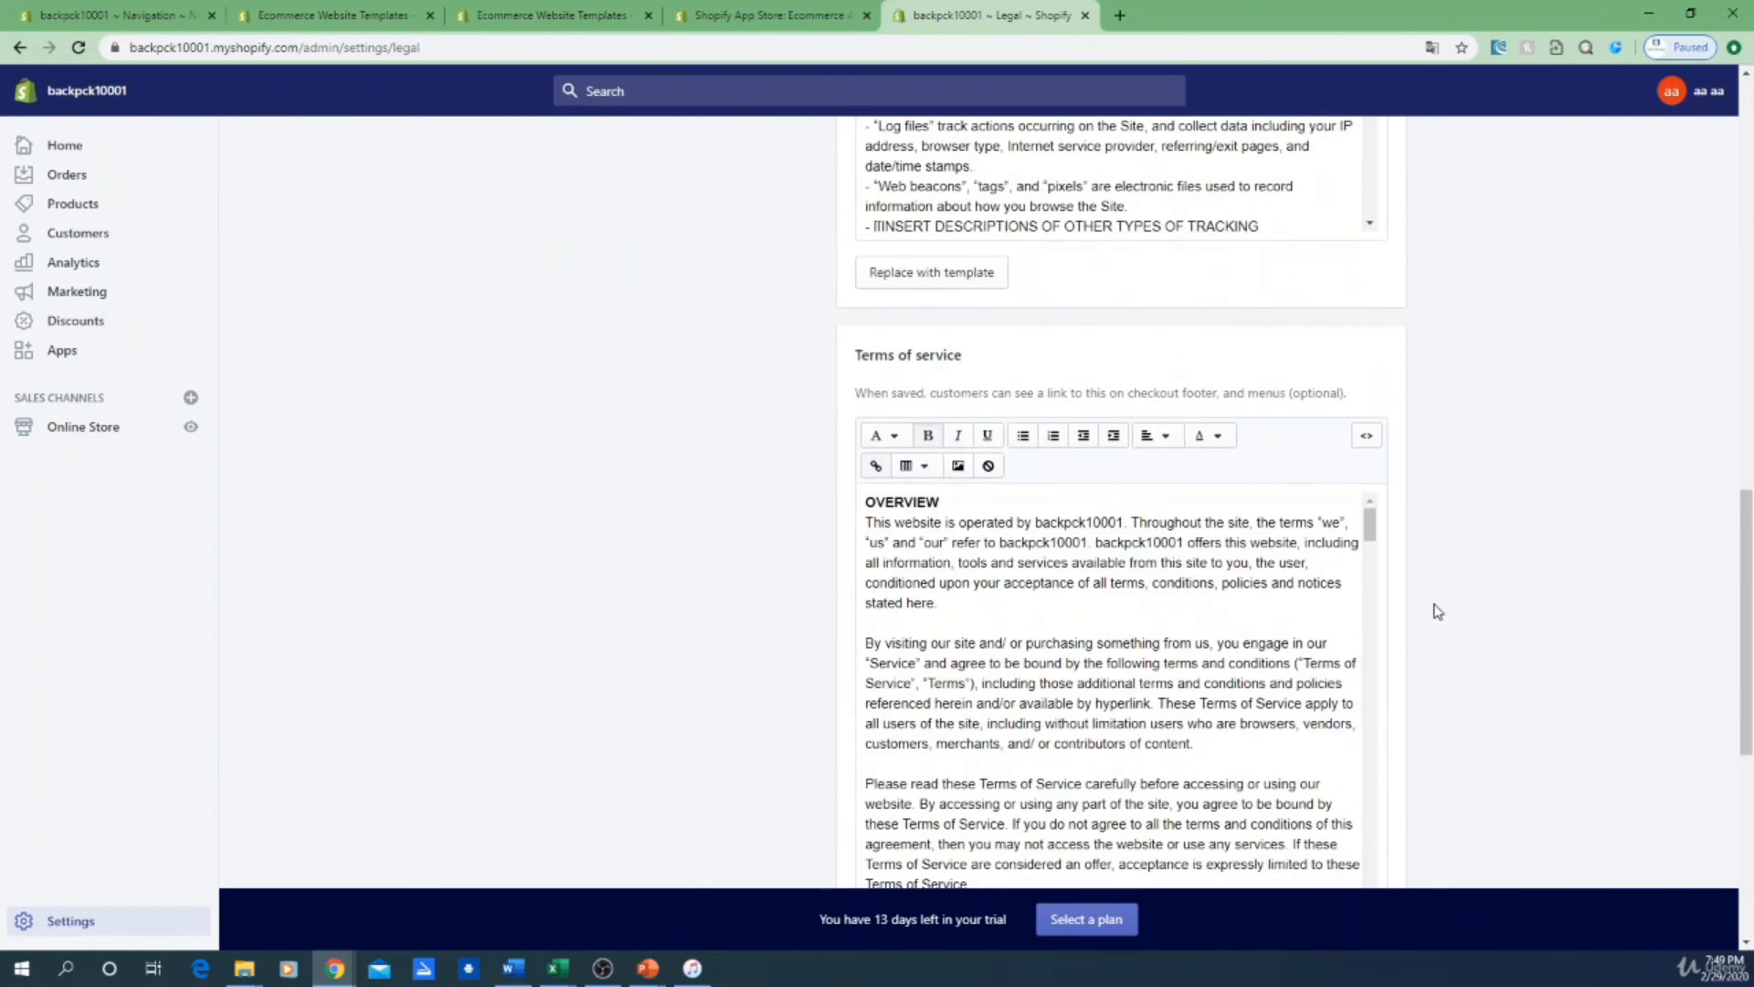
{"action": "scroll", "coordinate": [1437, 611], "scroll_direction": "down", "scroll_amount": 6}
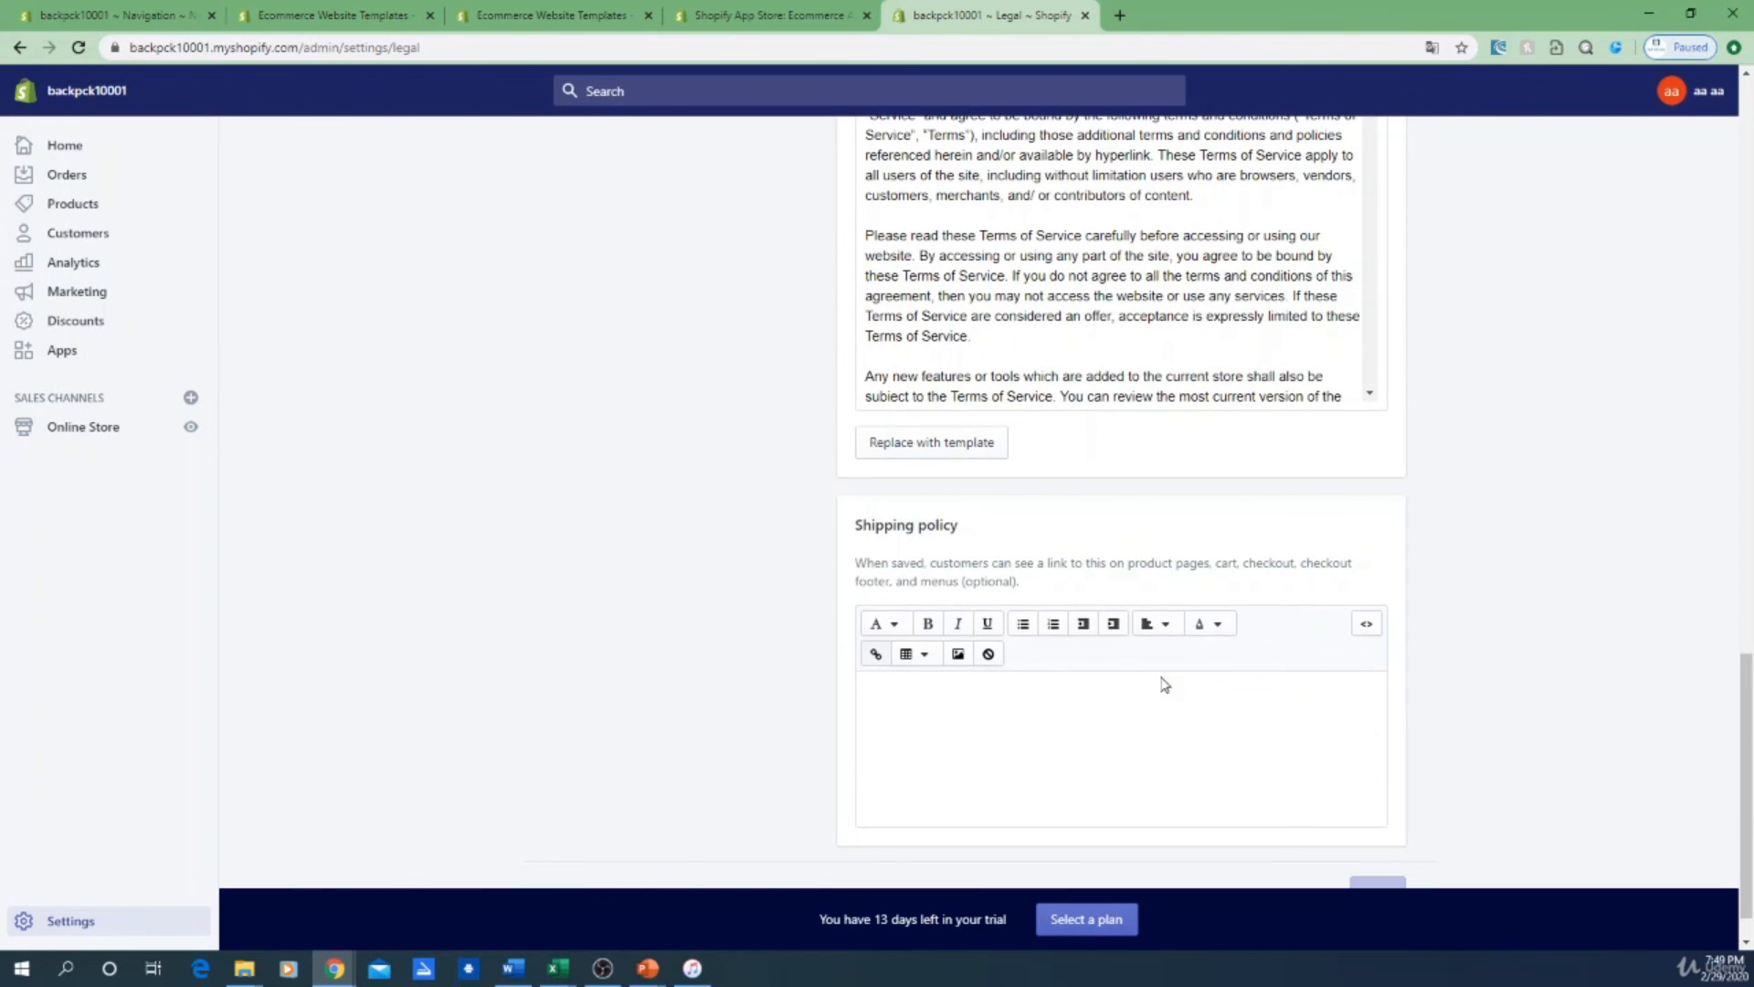
{"action": "scroll", "coordinate": [1649, 572], "scroll_direction": "up", "scroll_amount": 20}
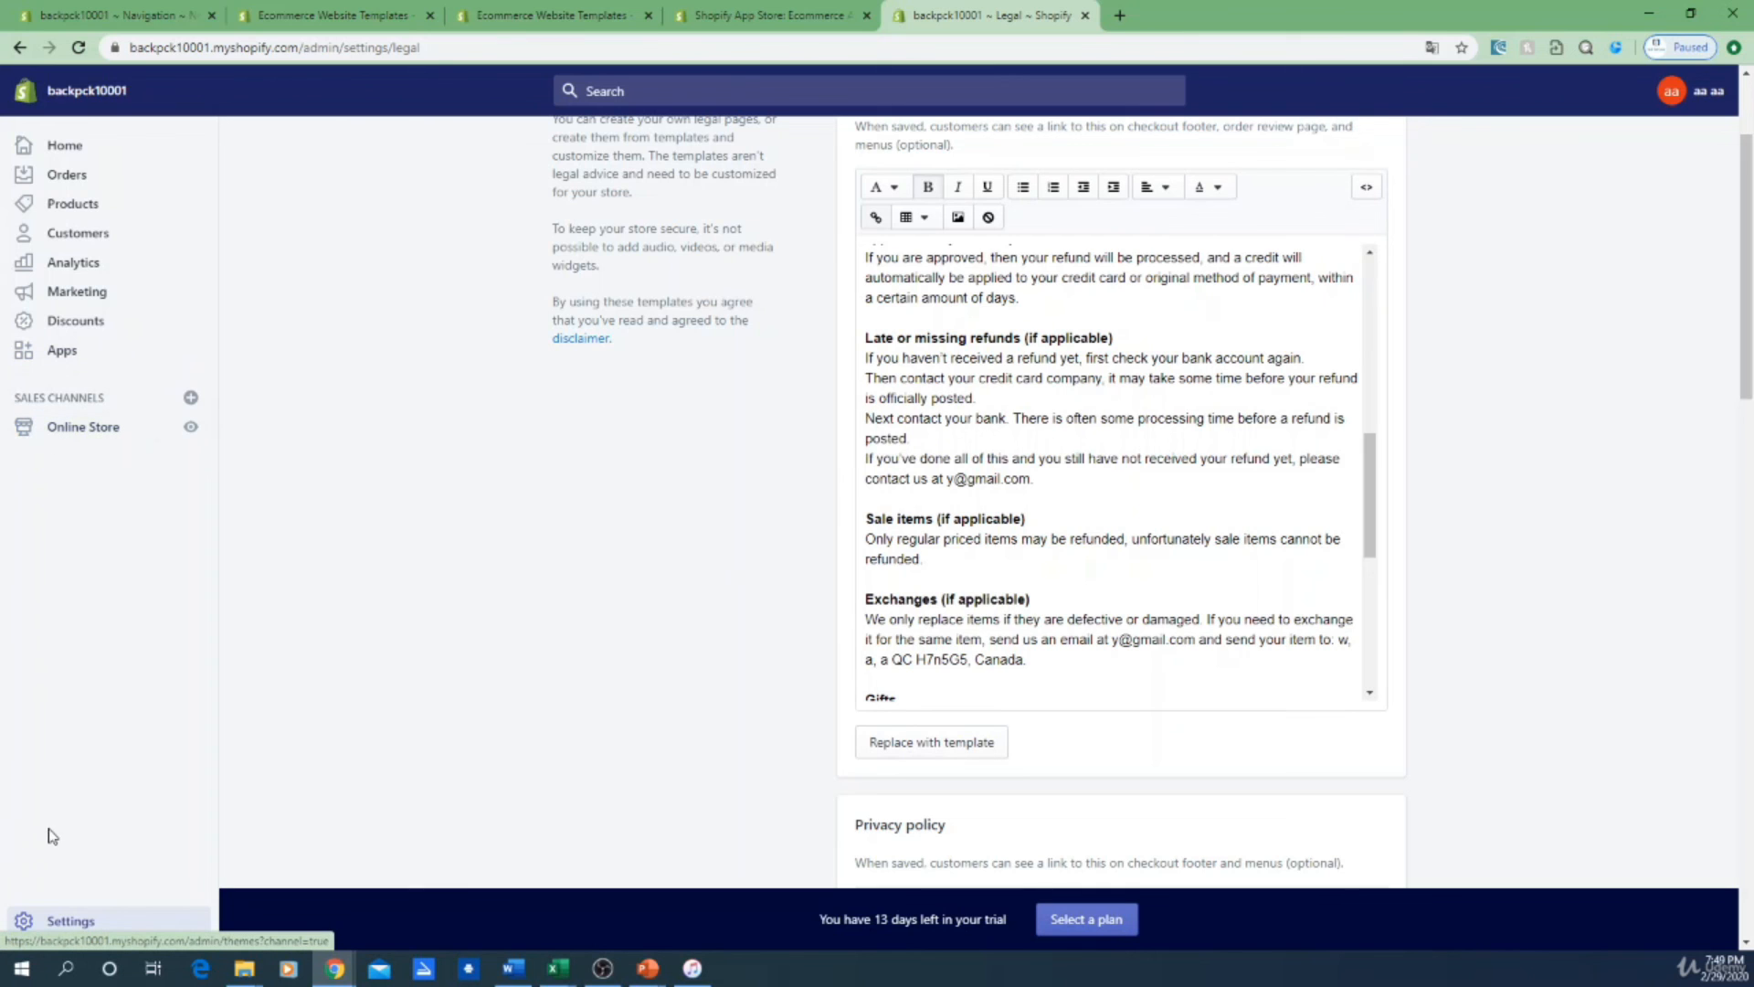
{"action": "left_click", "coordinate": [53, 429]}
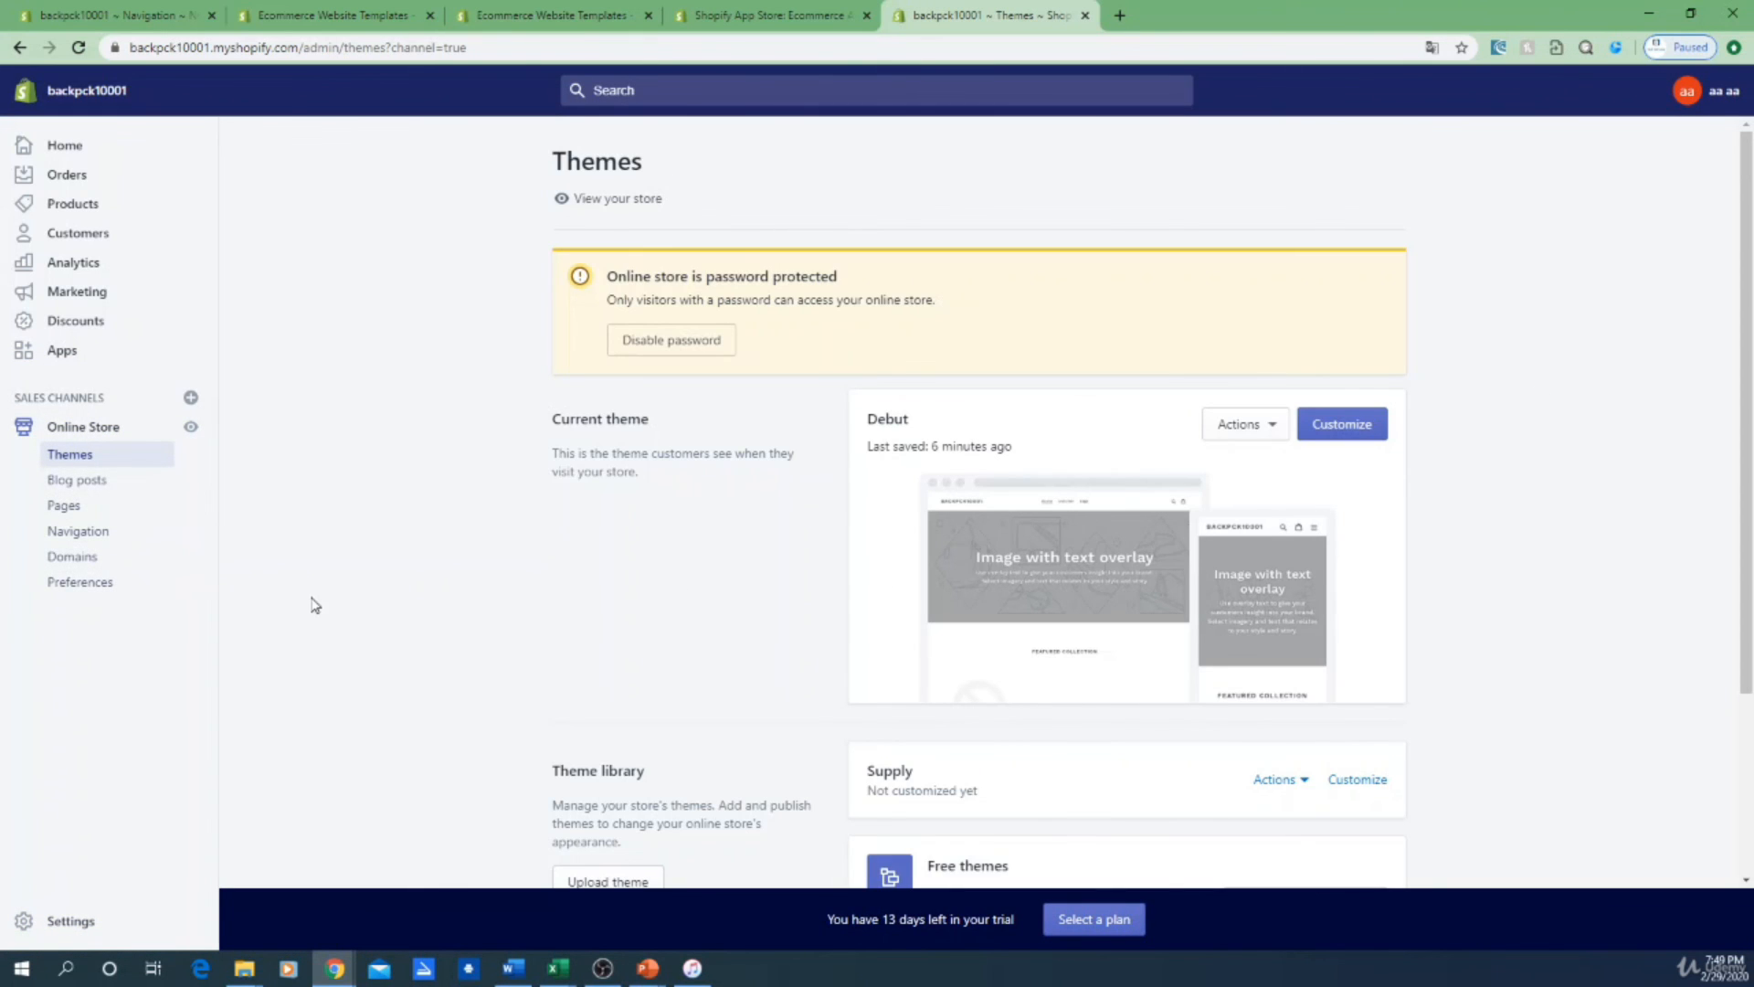
{"action": "left_click", "coordinate": [80, 530]}
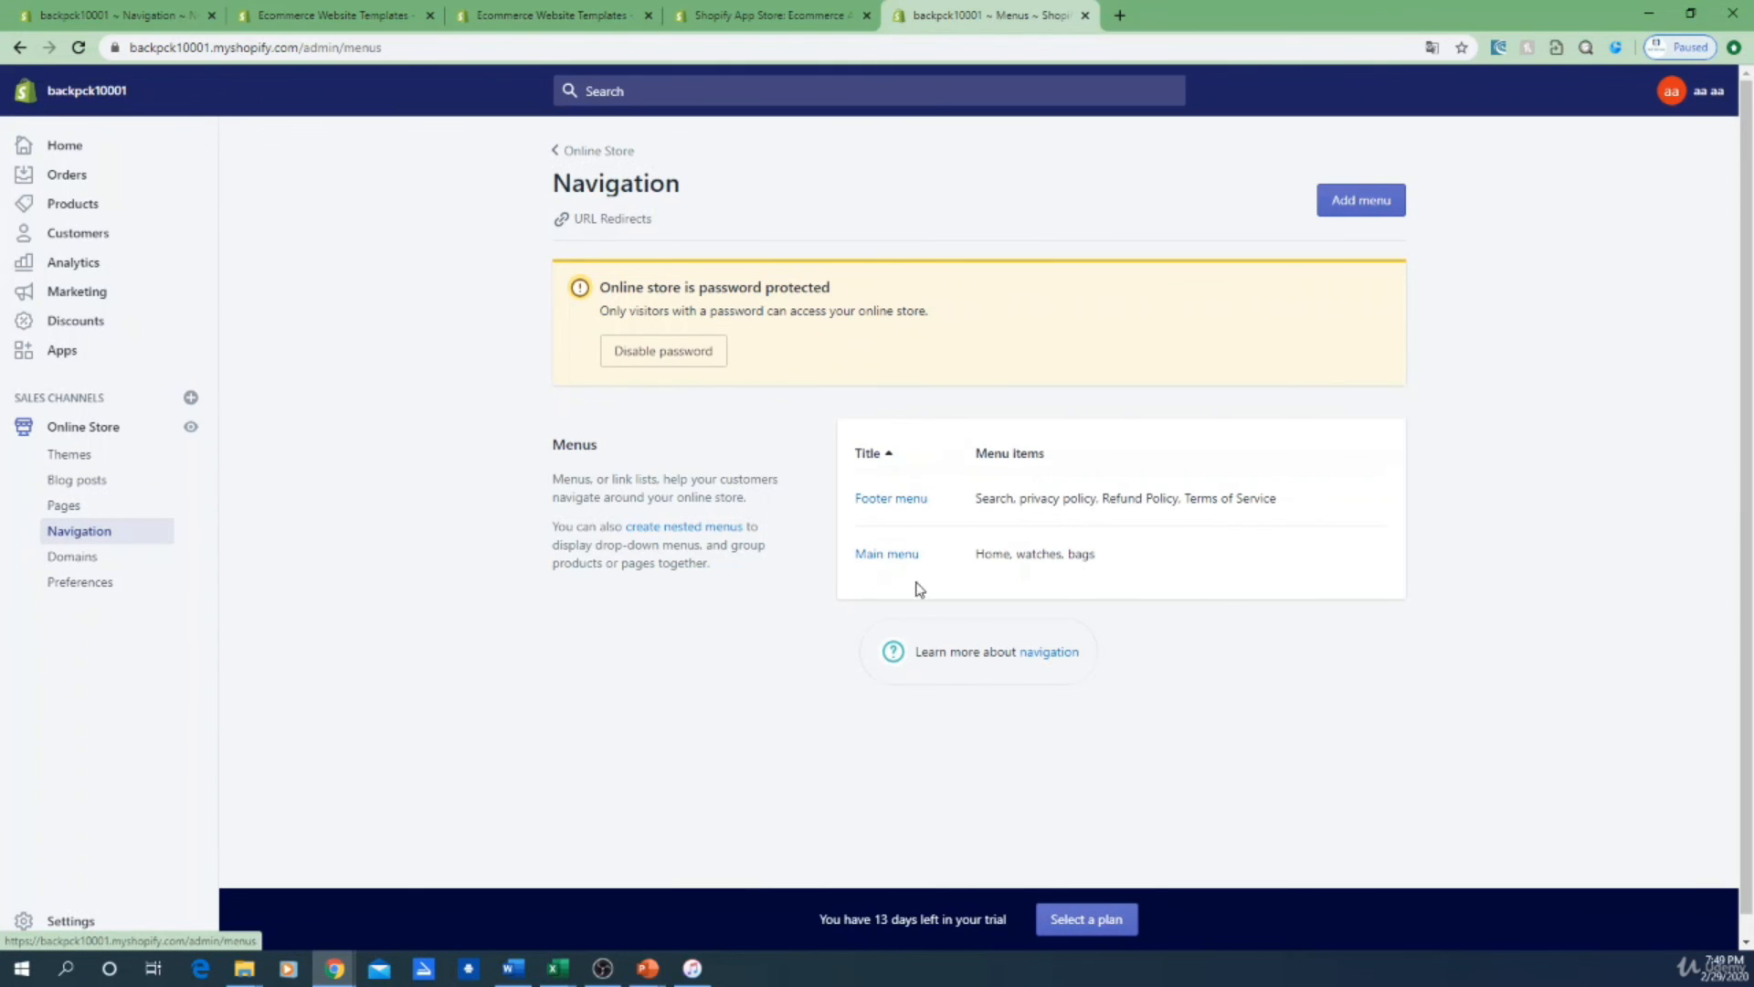
Step: Open the Footer menu editor from the navigation menus list
{"action": "left_click", "coordinate": [894, 553]}
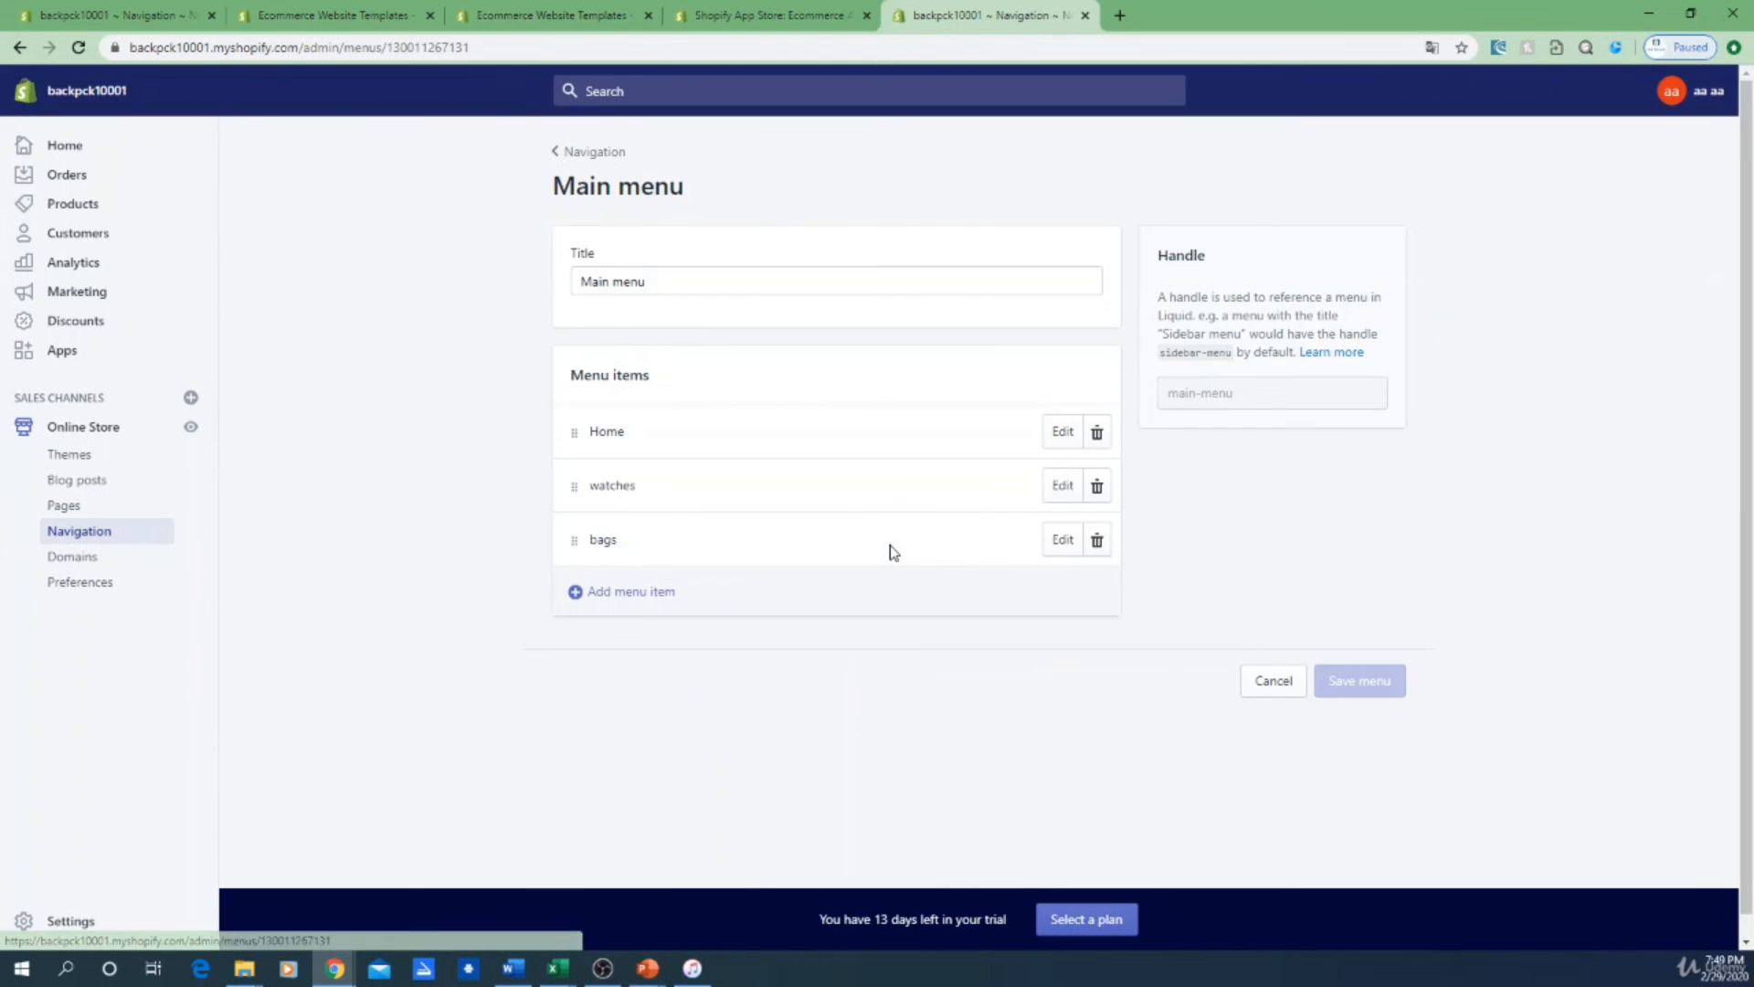
{"action": "left_click", "coordinate": [595, 153]}
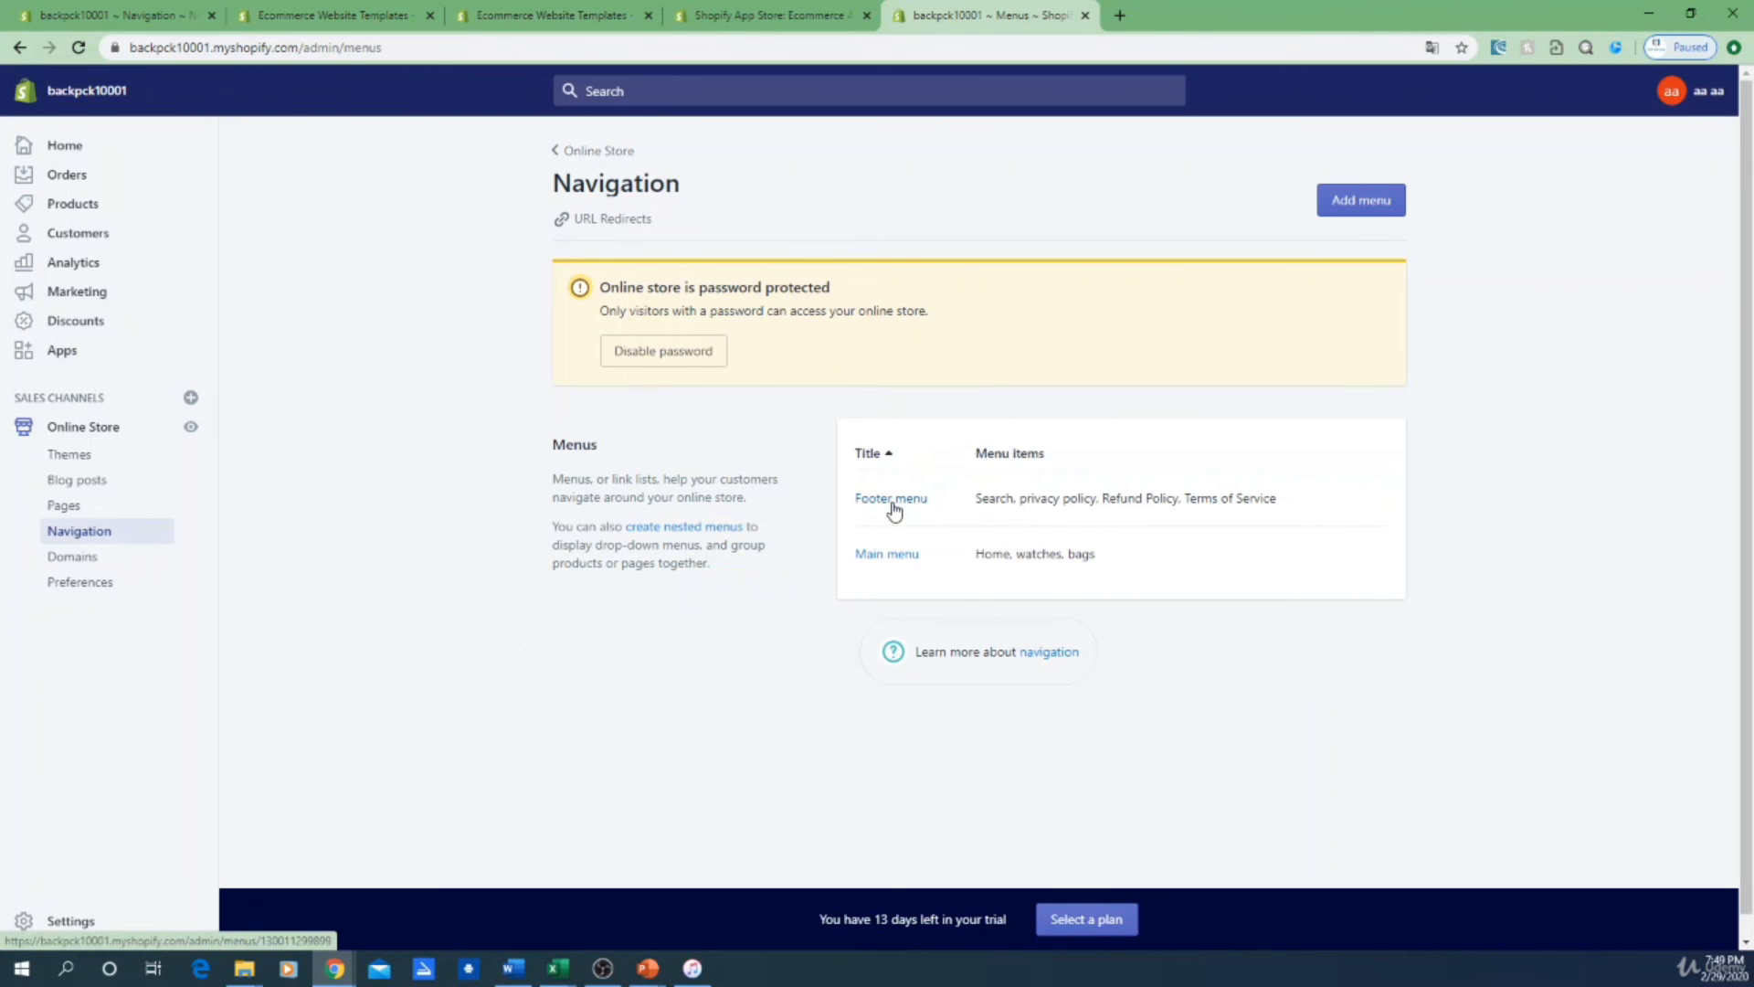
{"action": "left_click", "coordinate": [894, 510]}
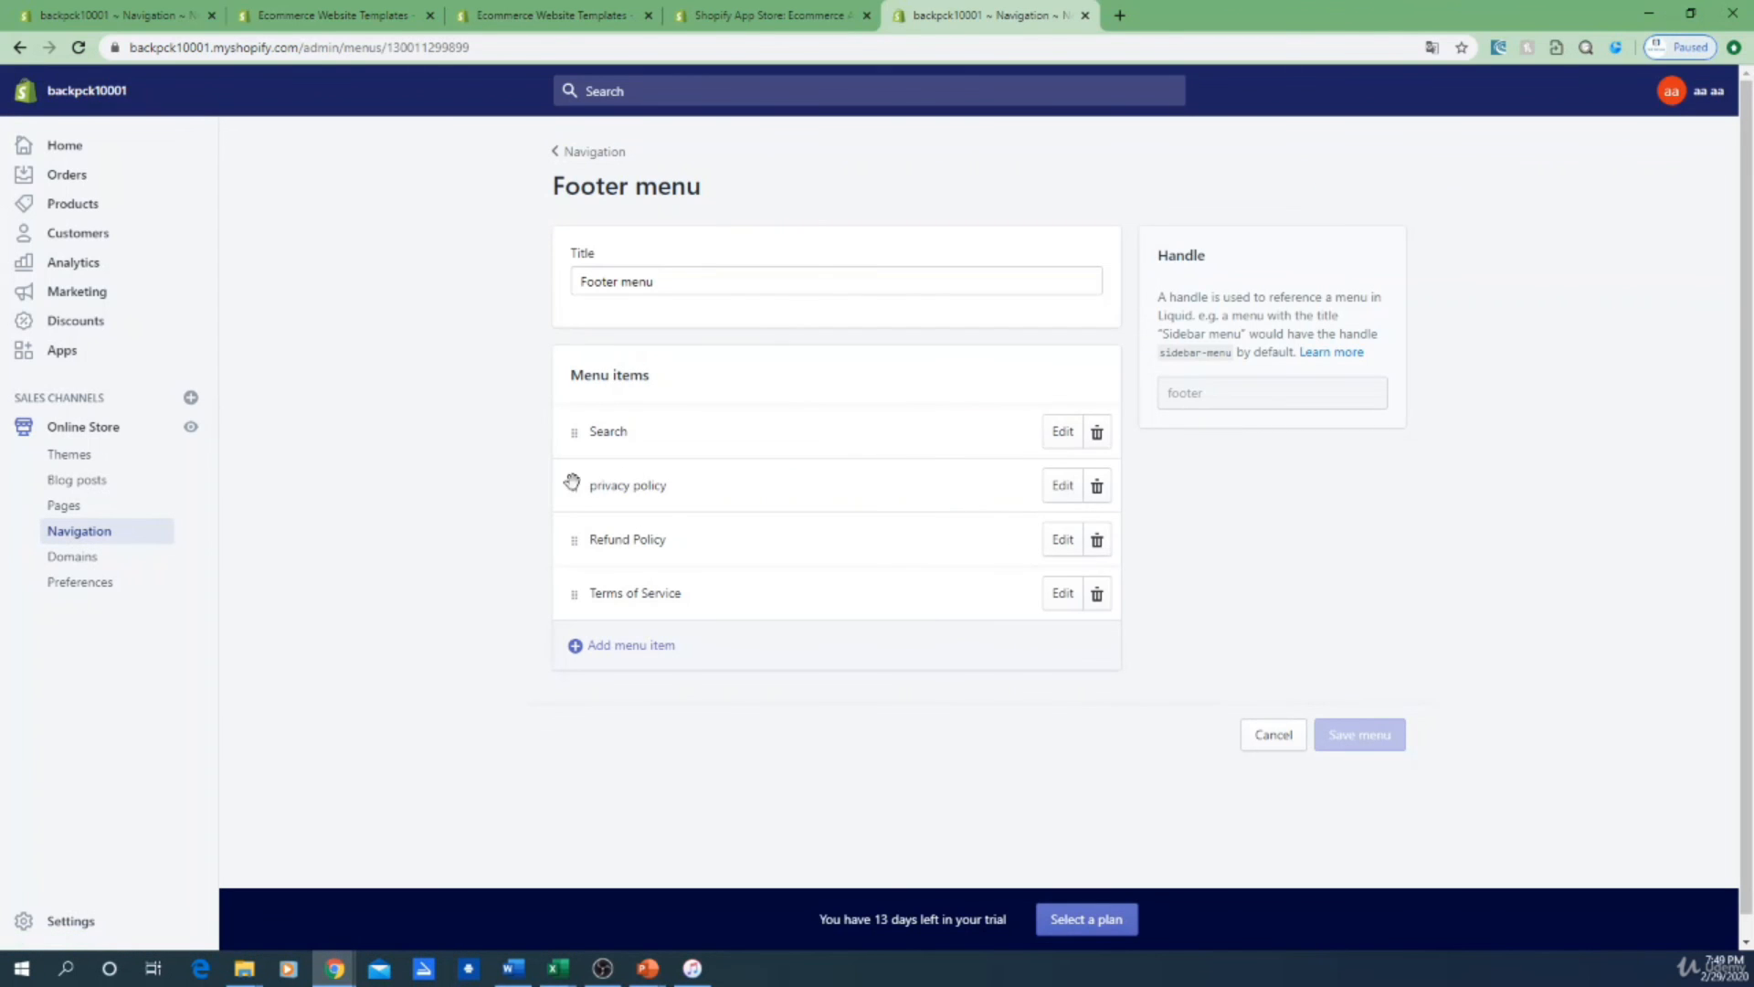
Step: Browse the Policies link targets for a new menu item, then cancel without adding
{"action": "left_click", "coordinate": [611, 650]}
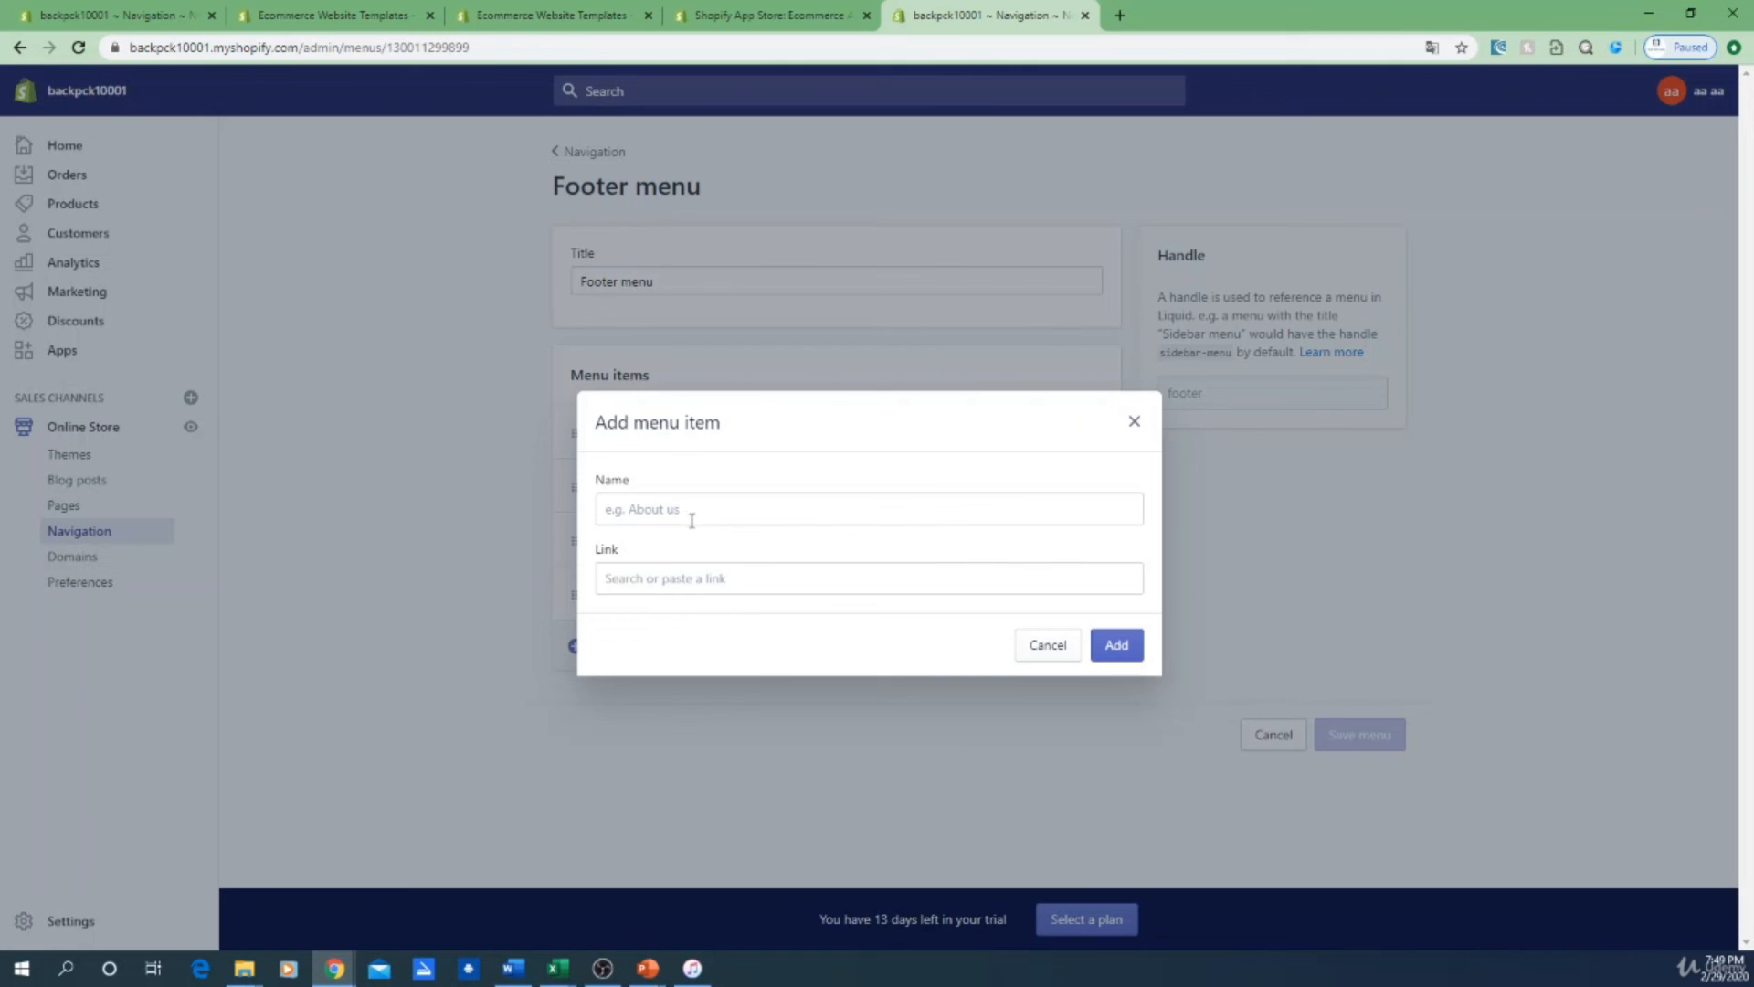
{"action": "left_click", "coordinate": [661, 579]}
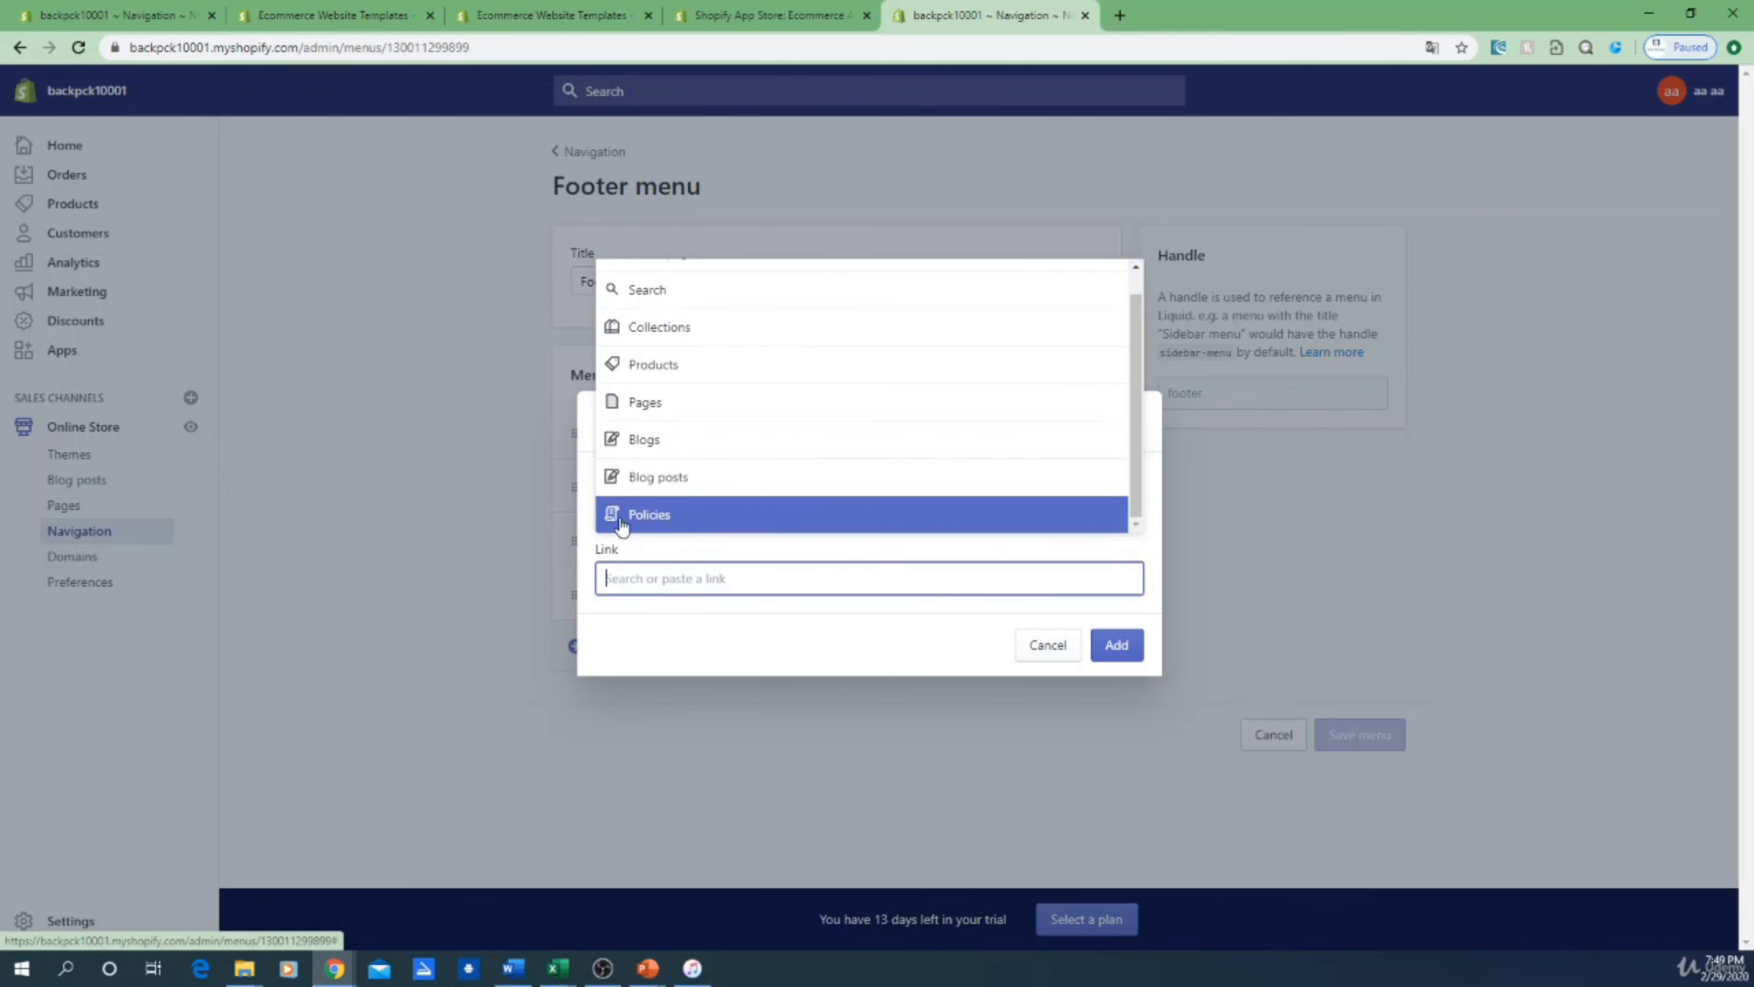
{"action": "left_click", "coordinate": [729, 527]}
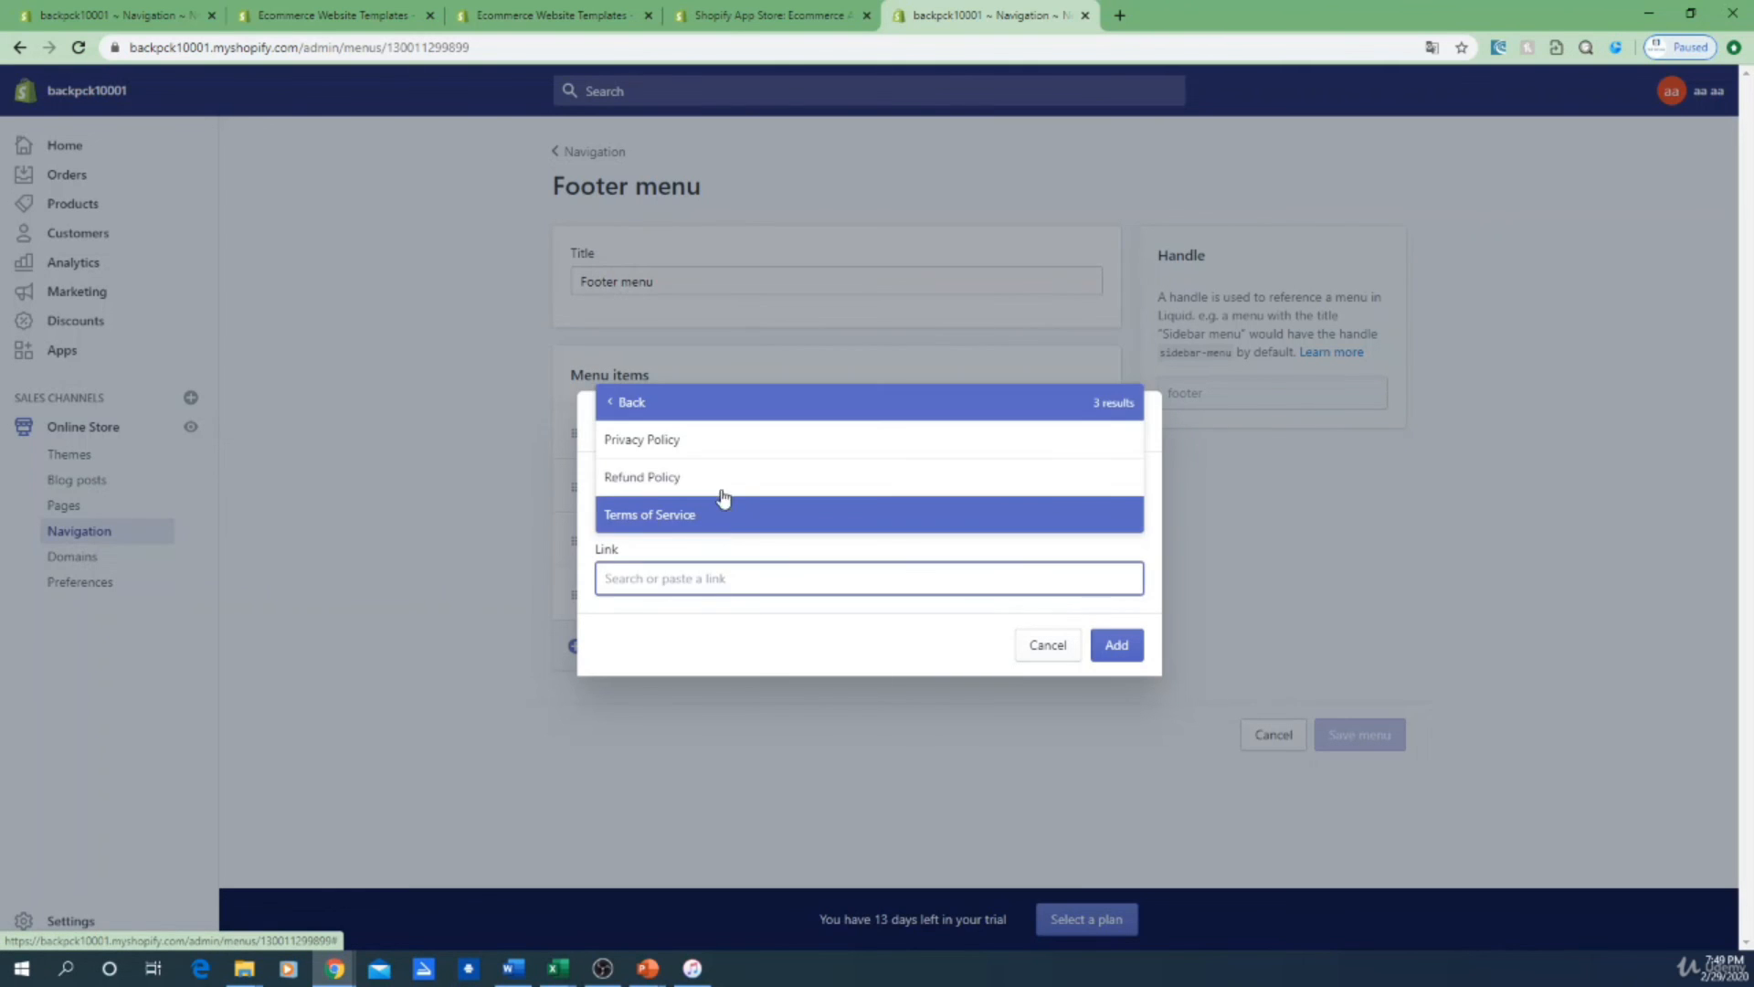
{"action": "left_click", "coordinate": [631, 402]}
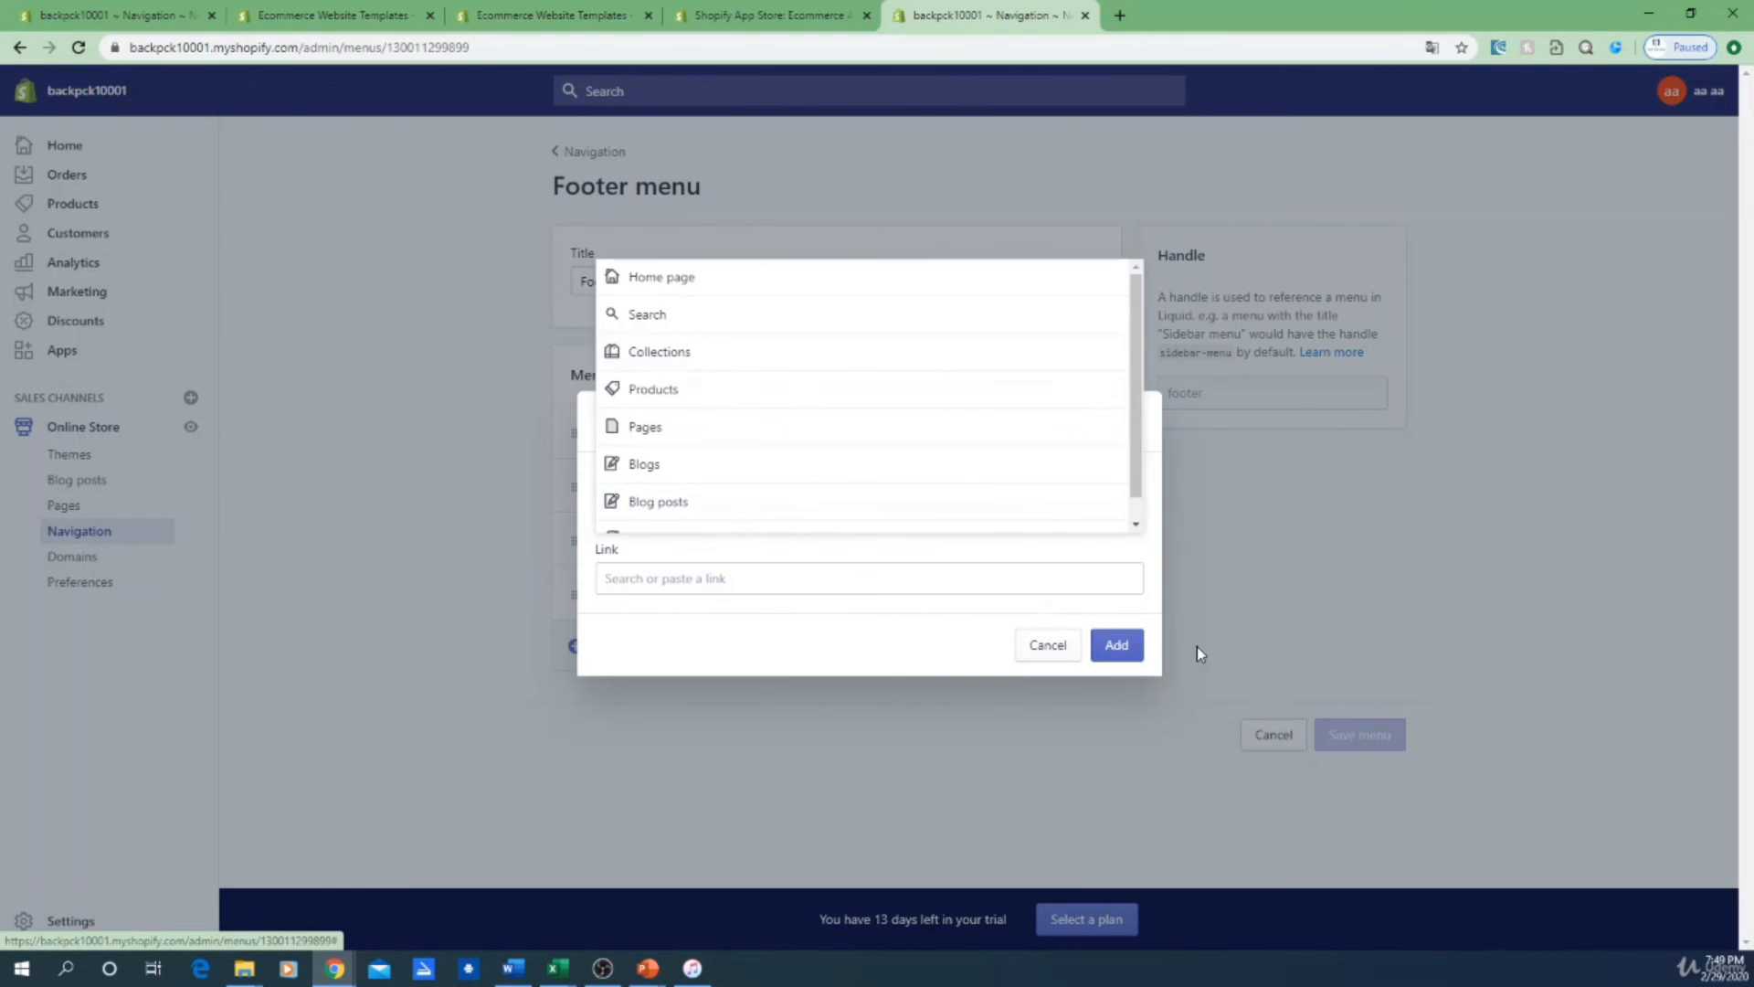
{"action": "left_click", "coordinate": [1048, 645]}
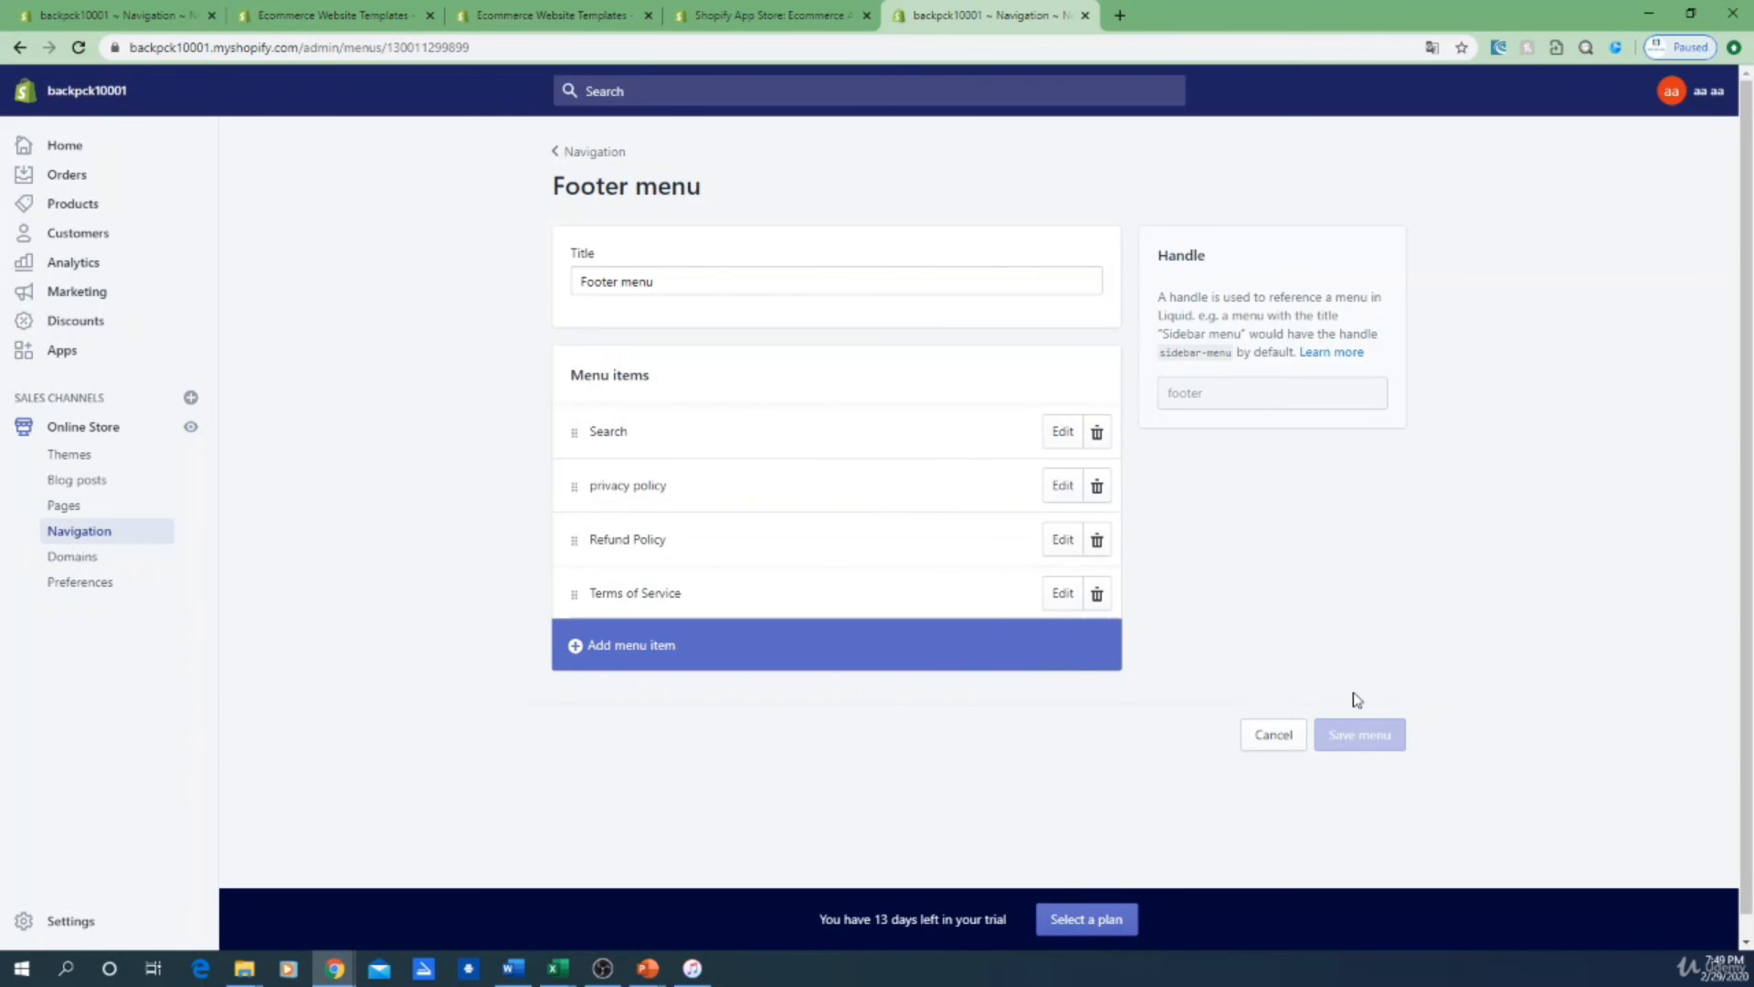
Step: Open the Debut theme in the customizer from the Themes page and scroll to the footer
{"action": "left_click", "coordinate": [745, 18]}
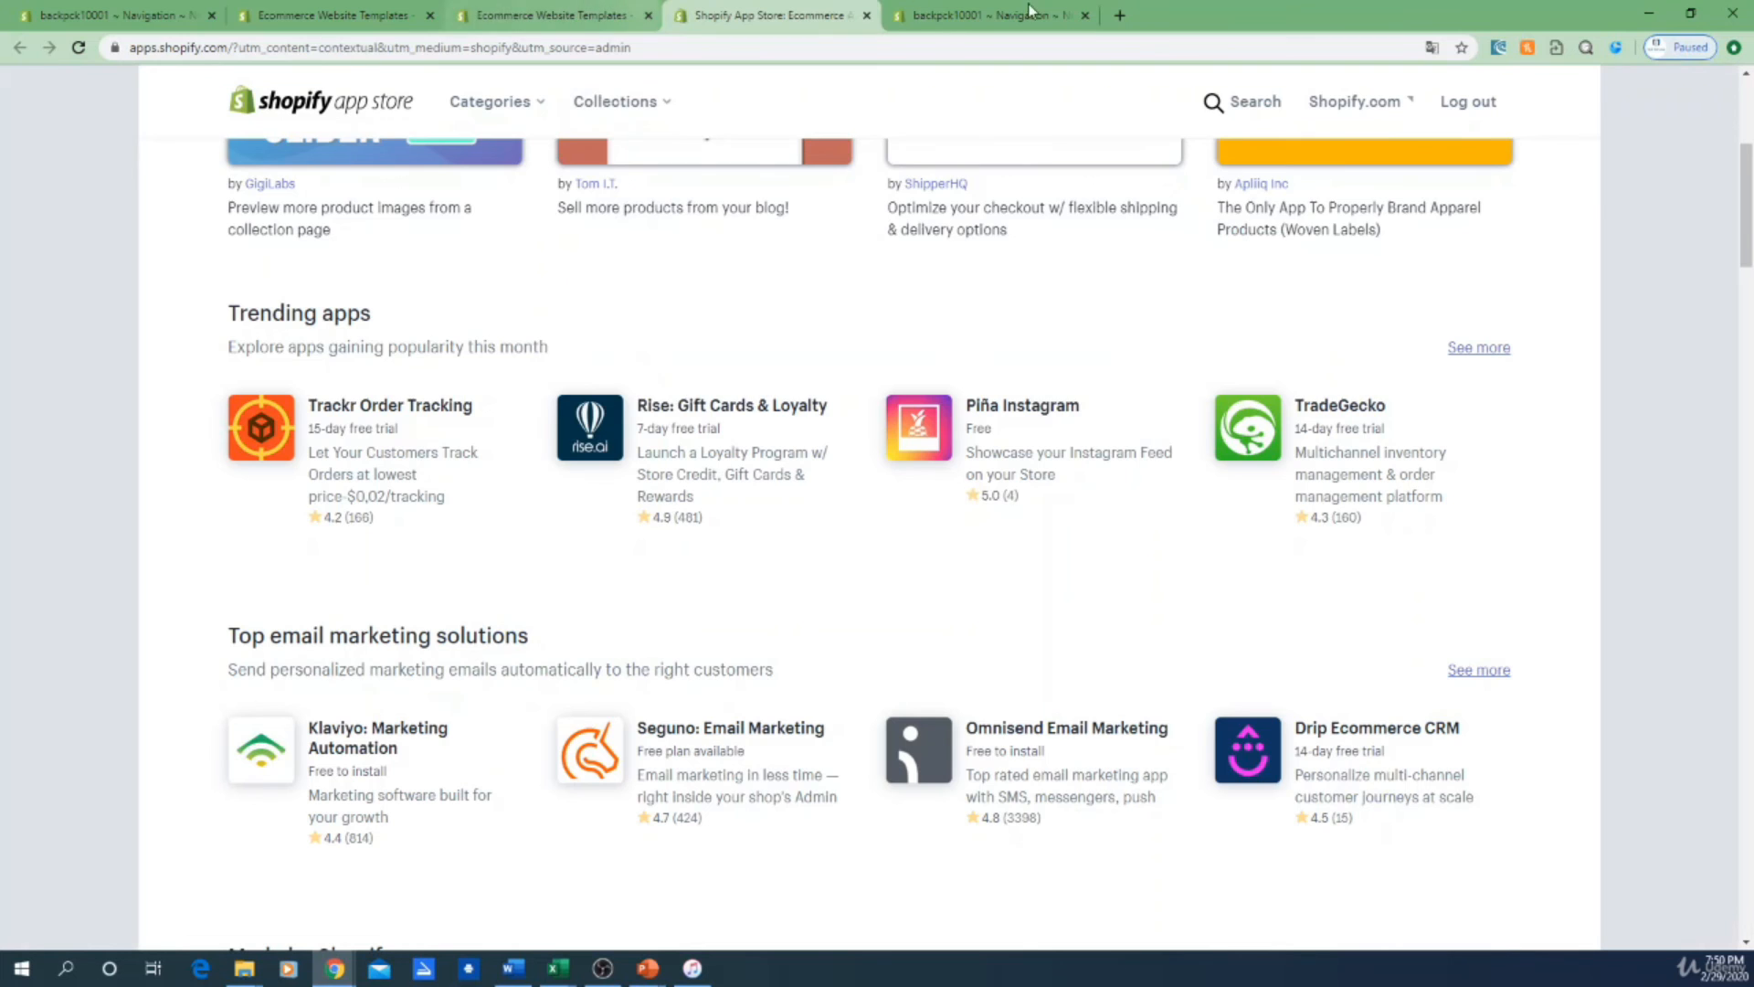
{"action": "left_click", "coordinate": [1003, 13]}
{"action": "left_click", "coordinate": [83, 427]}
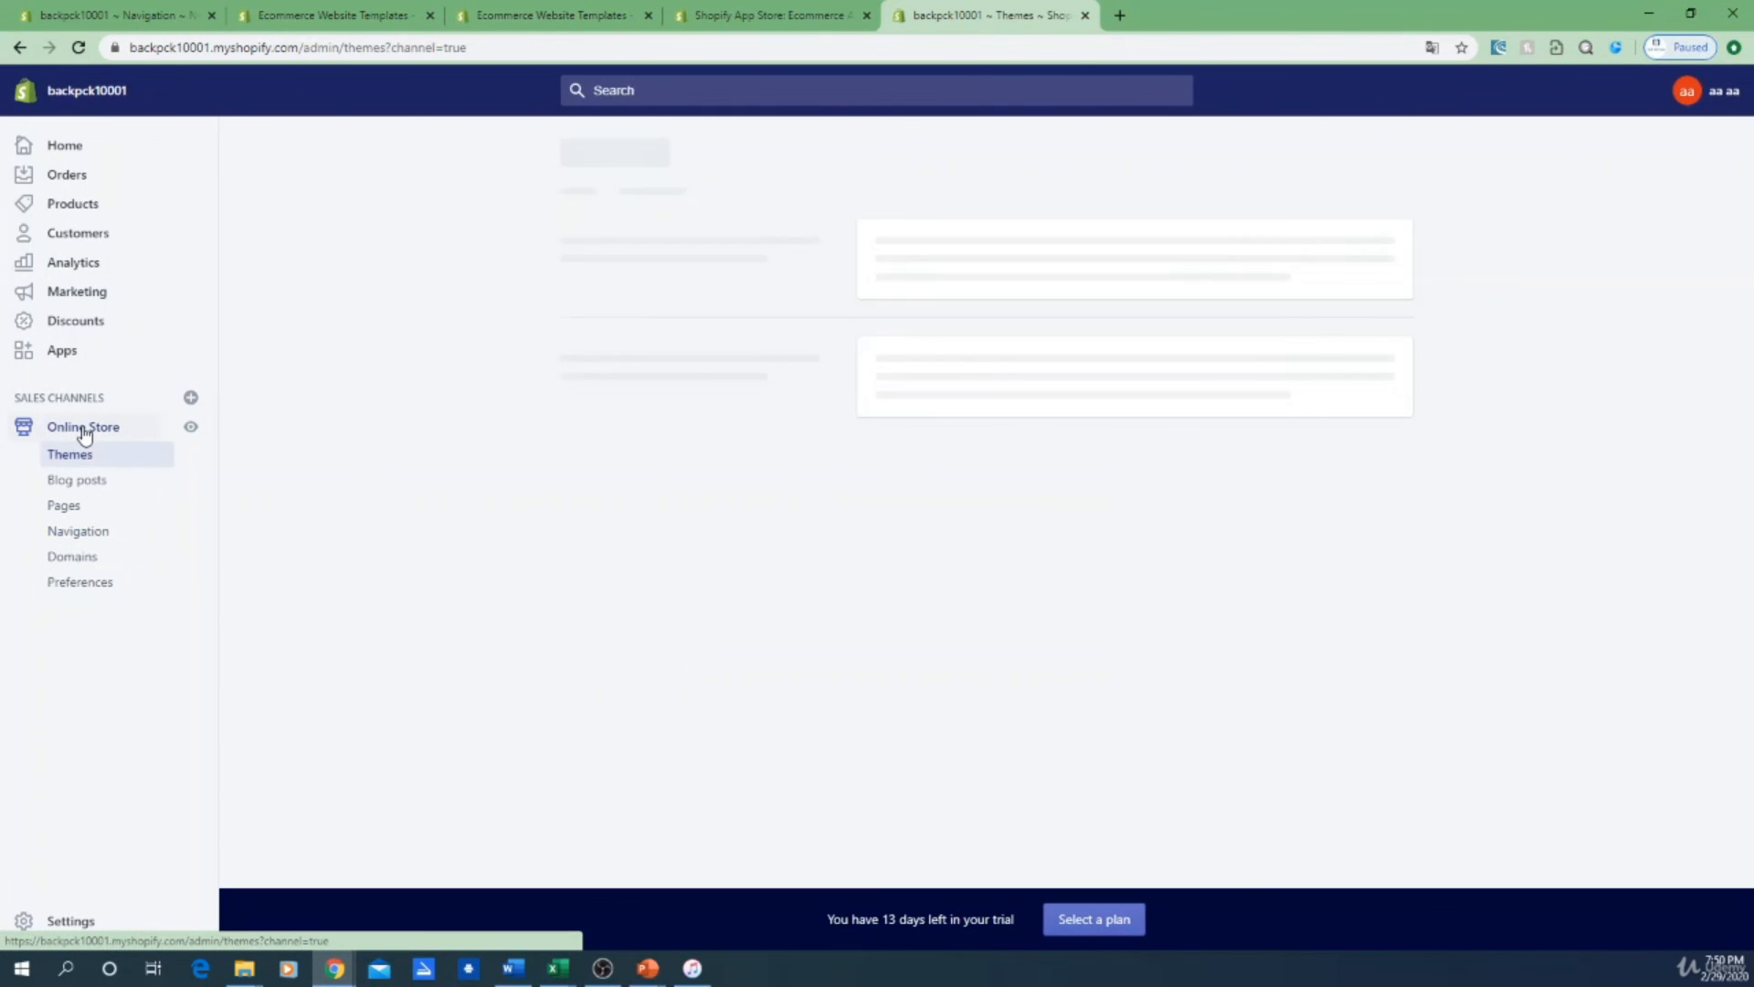
{"action": "left_click", "coordinate": [47, 10]}
{"action": "left_click", "coordinate": [991, 14]}
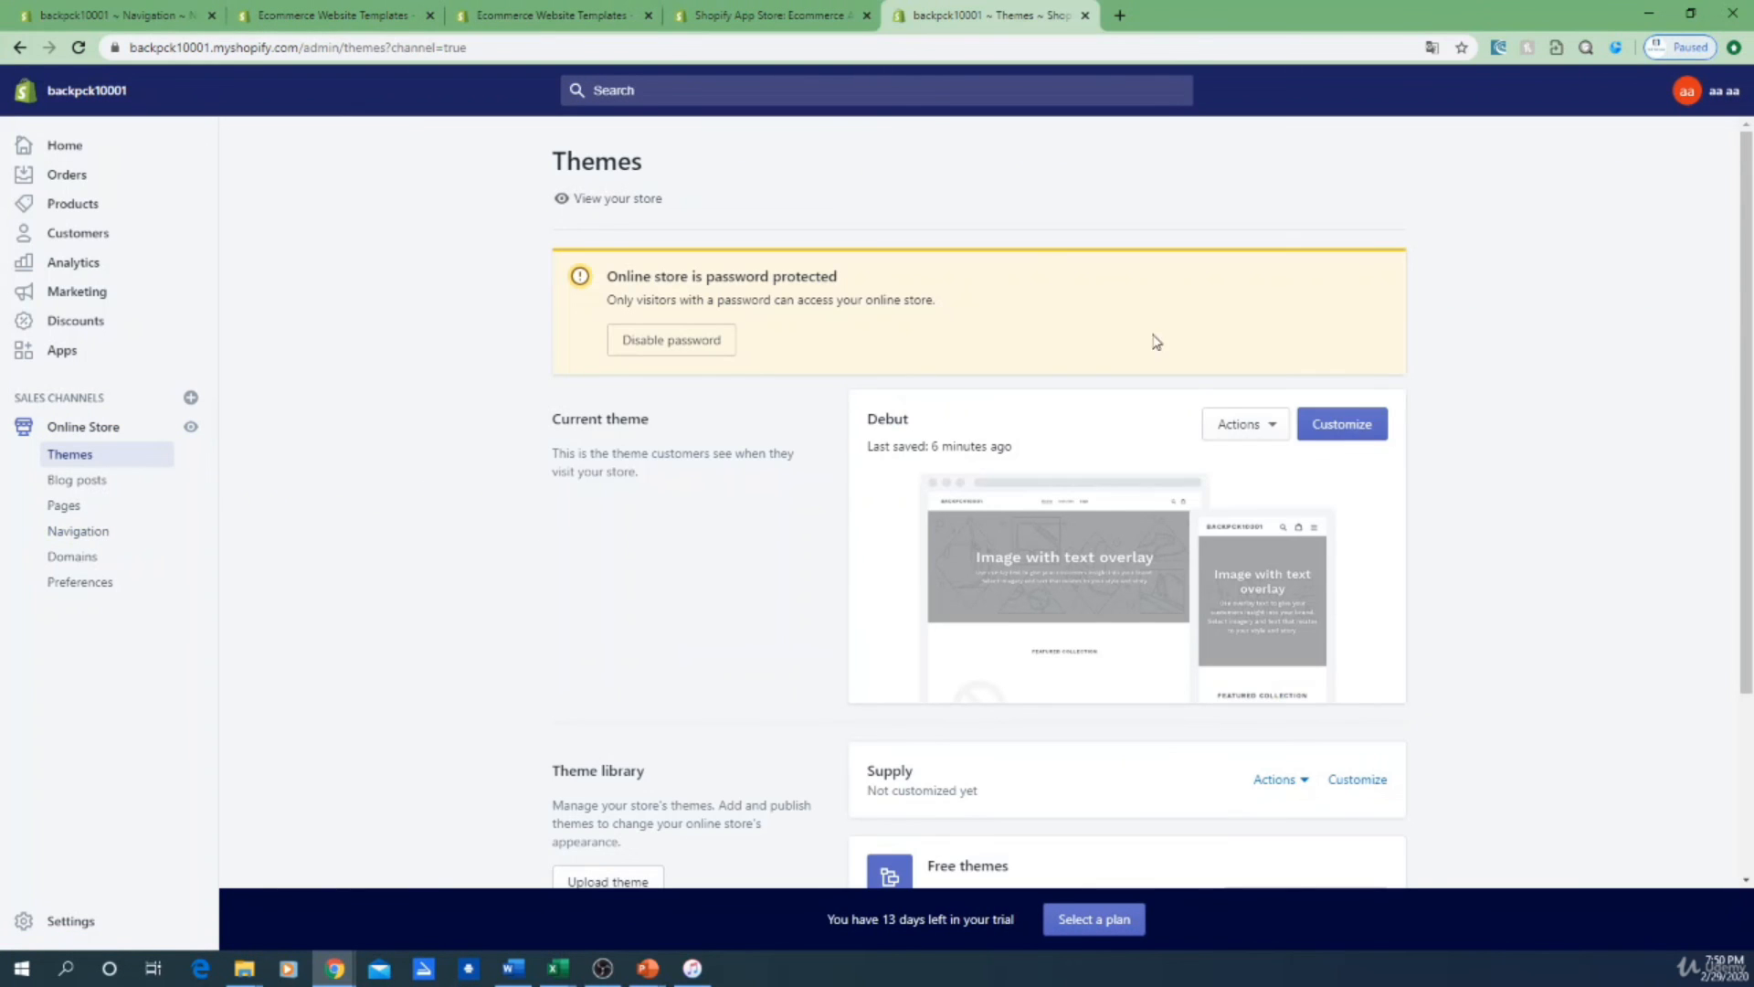
{"action": "left_click", "coordinate": [1346, 437]}
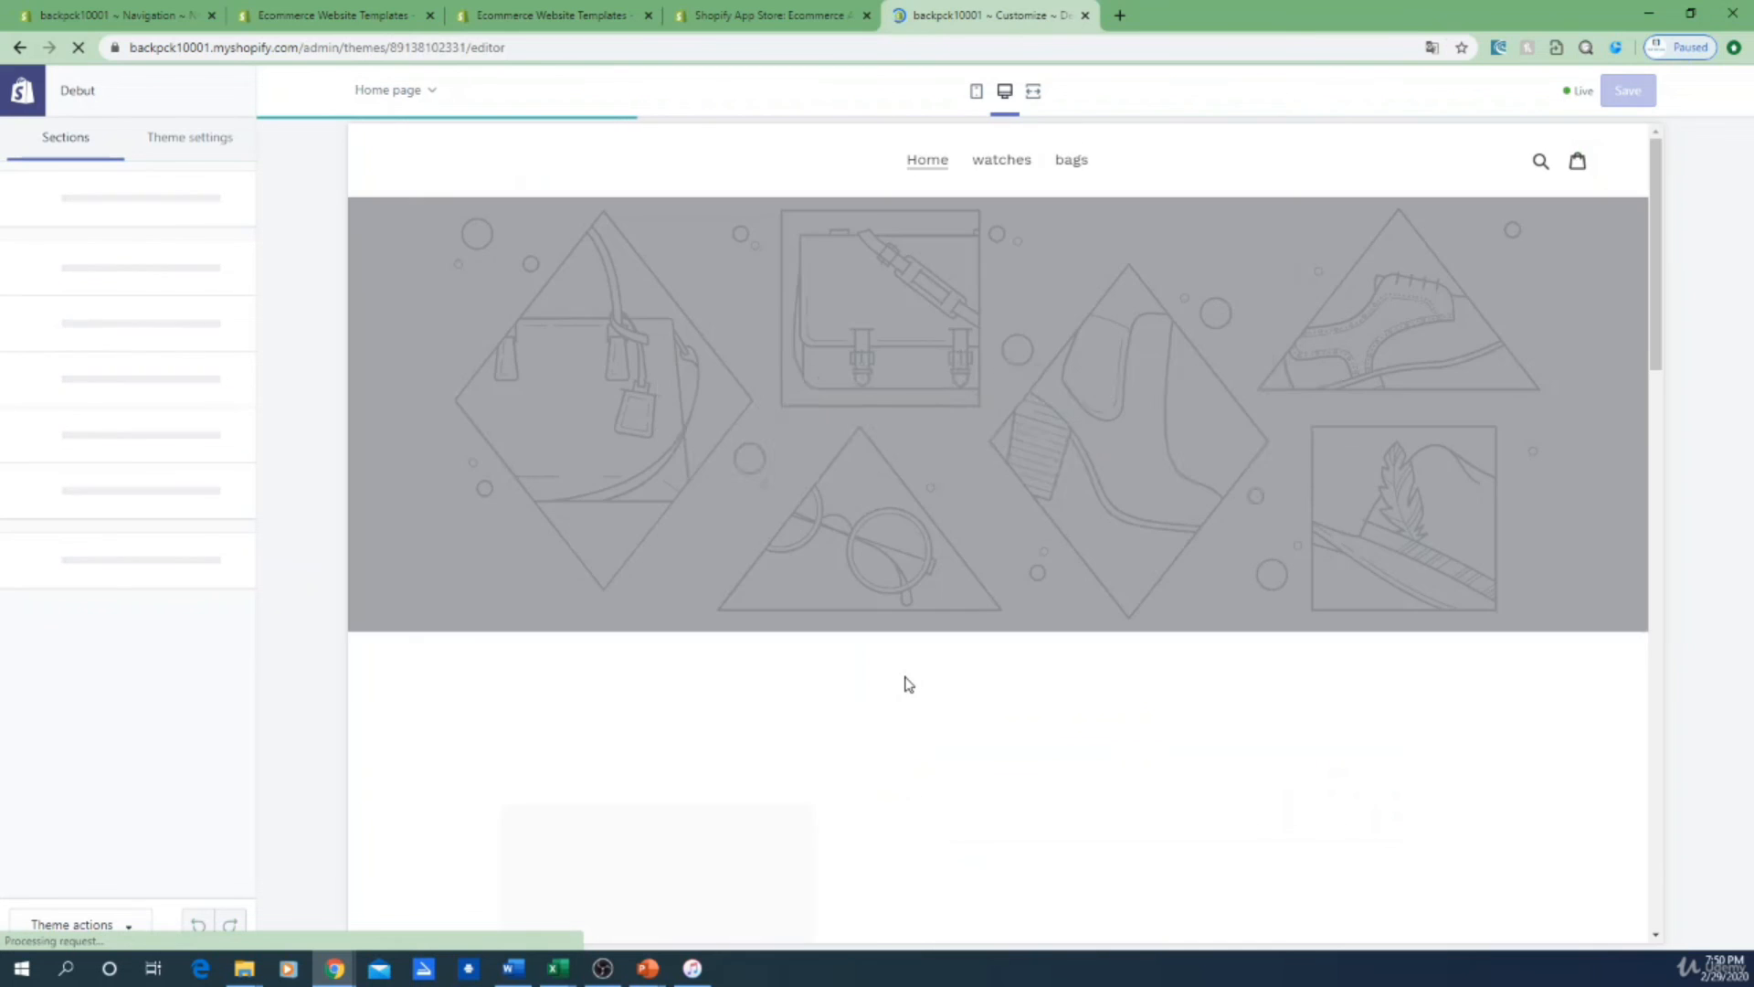
{"action": "scroll", "coordinate": [899, 679], "scroll_direction": "down", "scroll_amount": 10}
{"action": "scroll", "coordinate": [886, 681], "scroll_direction": "down", "scroll_amount": 10}
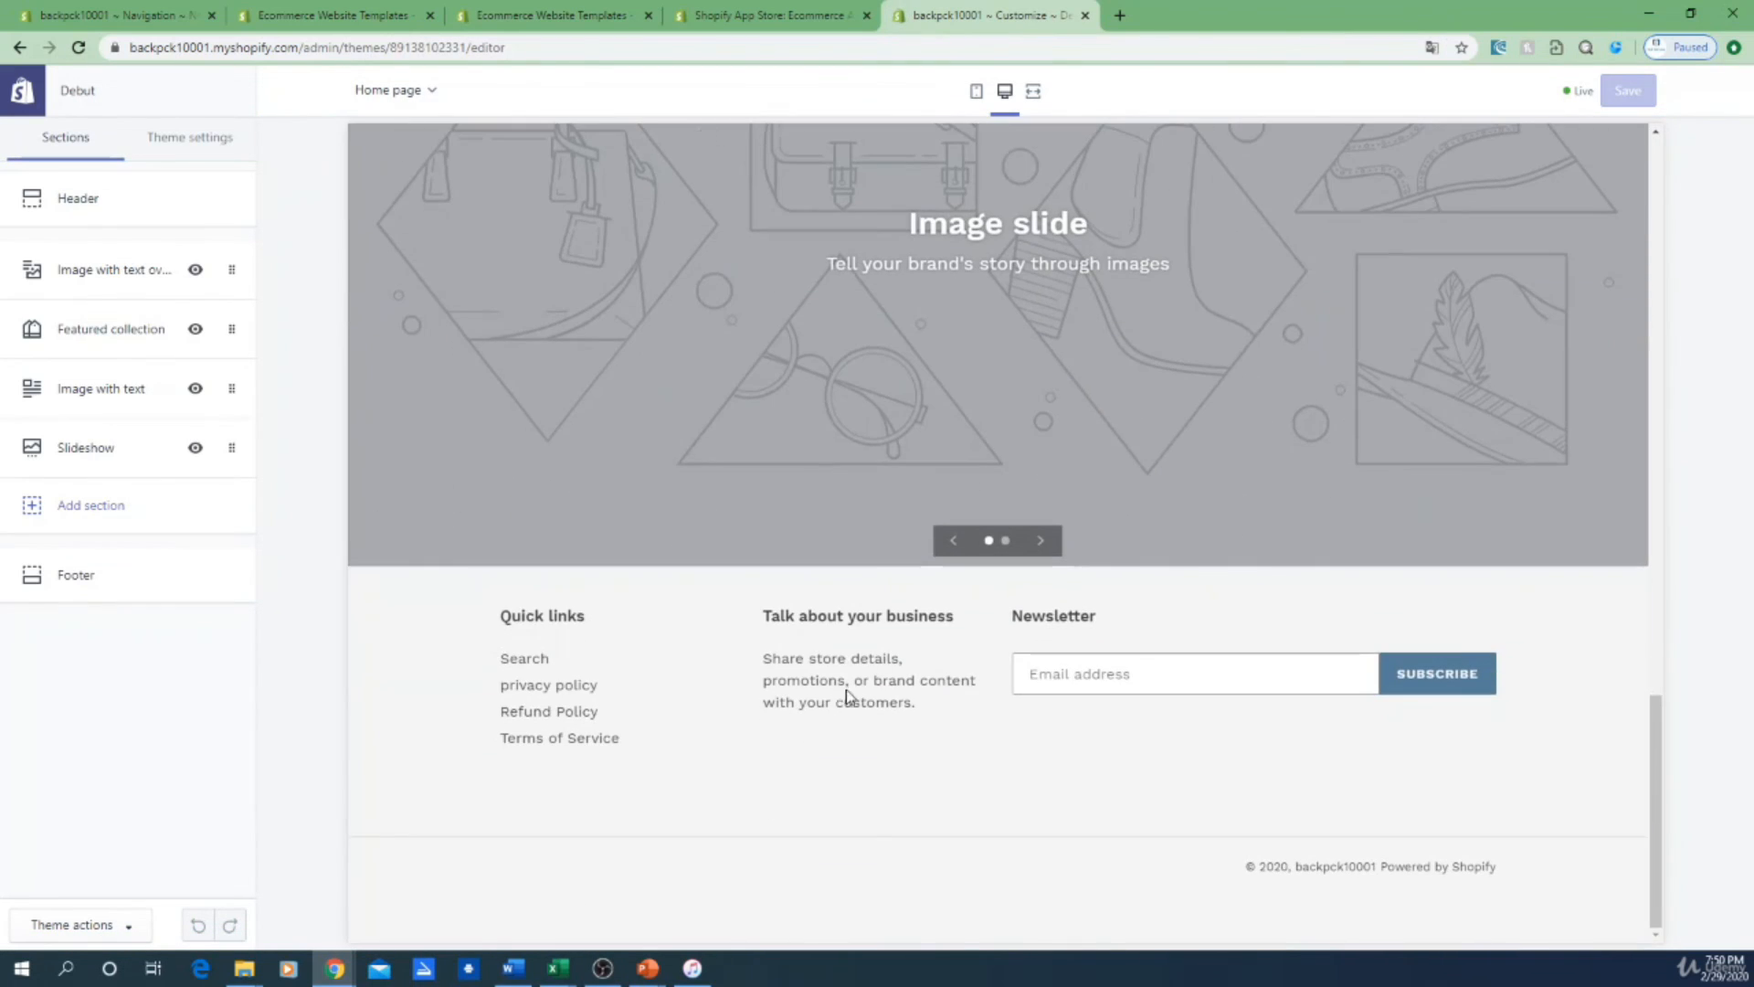